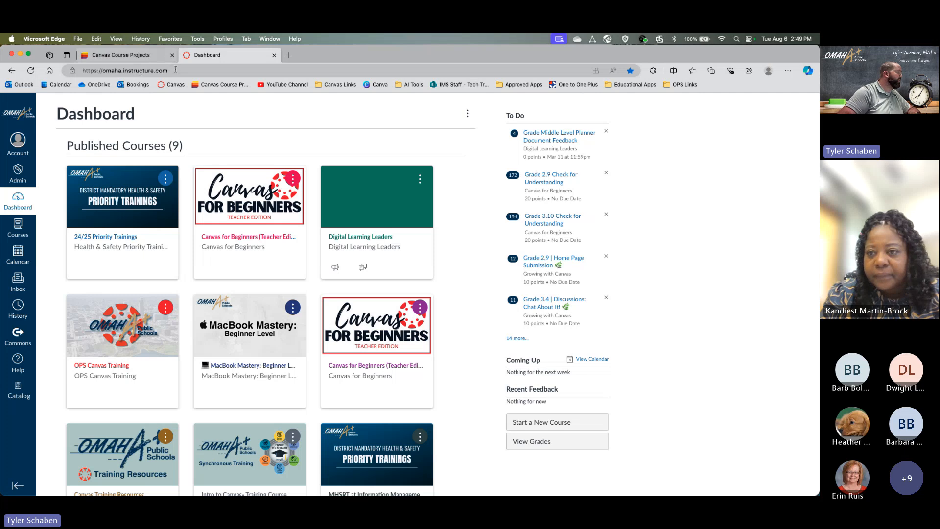
- Select the Canvas Dashboard's web address in Edge's address bar
drag(169, 70, 81, 70)
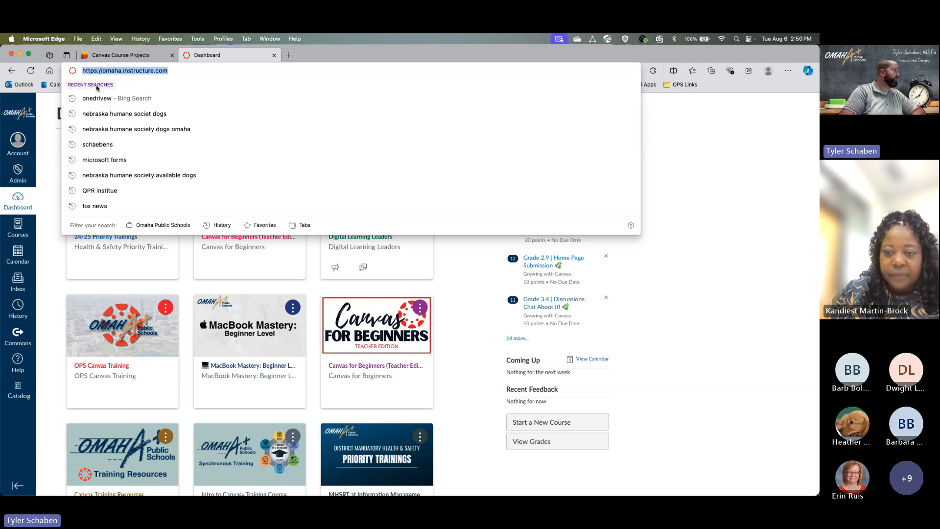
- Dismiss the recent-searches dropdown to return to the Dashboard page
click(682, 179)
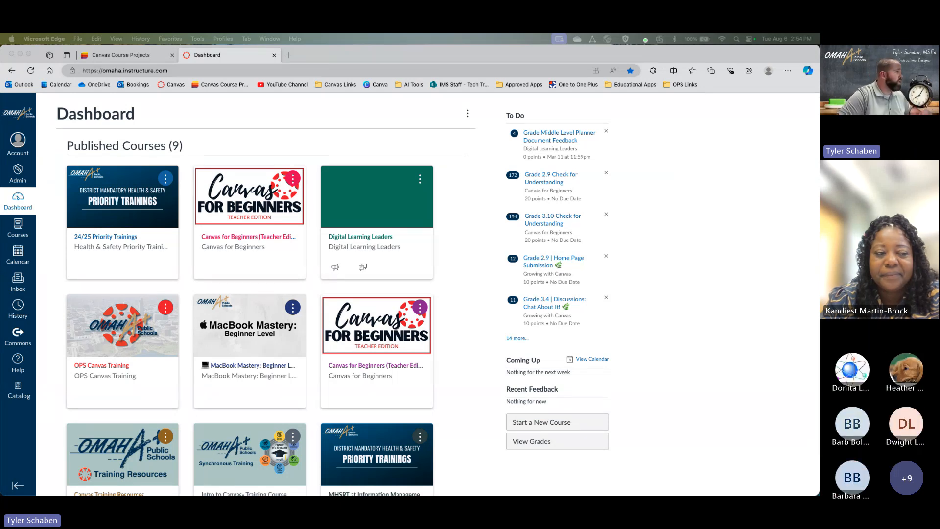
- Scroll down the Dashboard to the Unpublished Courses (9) cards such as OPS PD Template
scroll(311, 284, down, 3)
scroll(283, 291, up, 3)
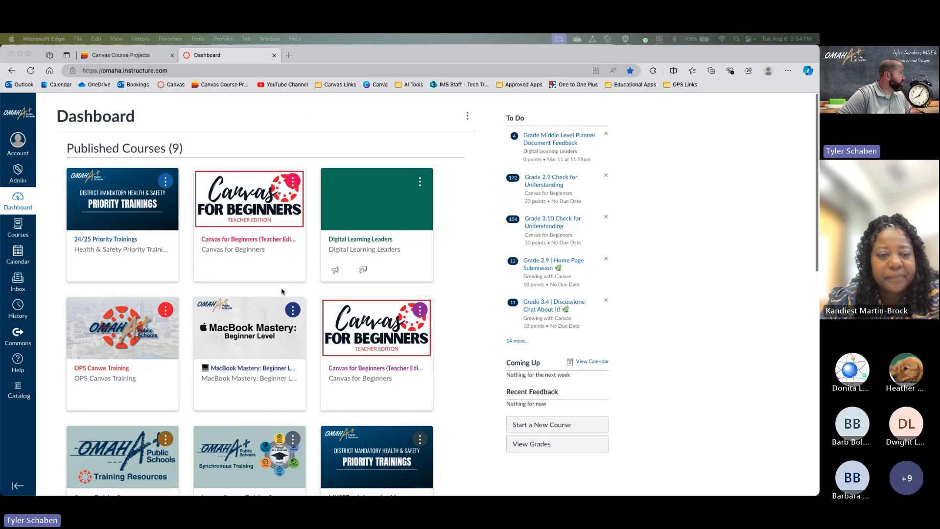
scroll(328, 276, down, 3)
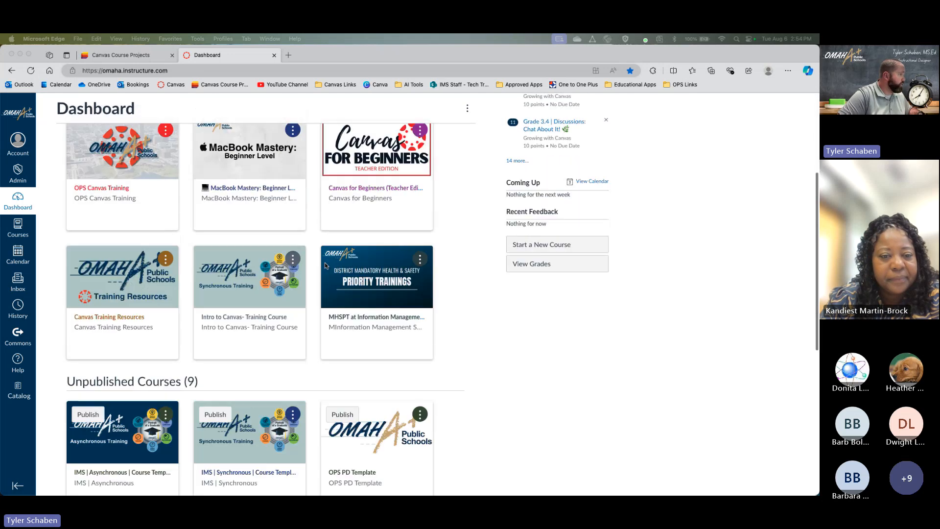
scroll(324, 266, down, 5)
scroll(325, 266, up, 10)
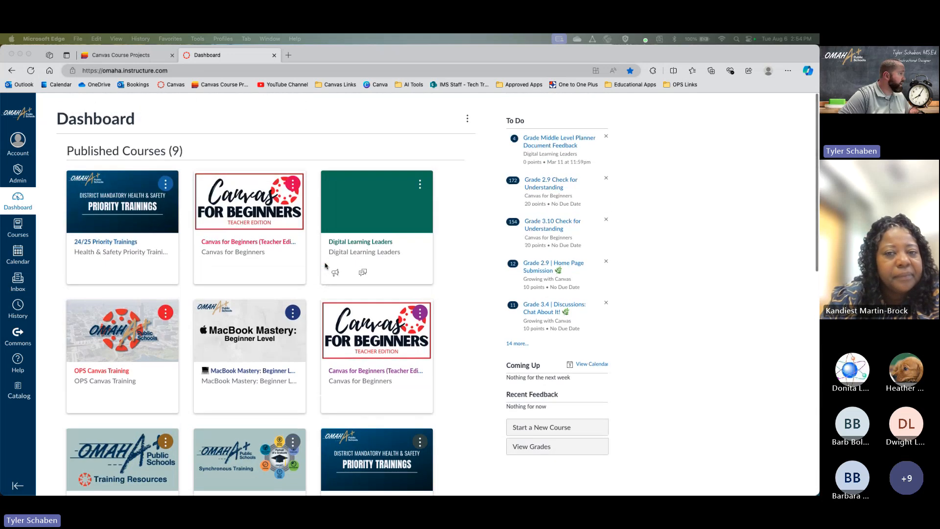
scroll(325, 266, down, 5)
scroll(325, 266, up, 5)
scroll(325, 266, down, 5)
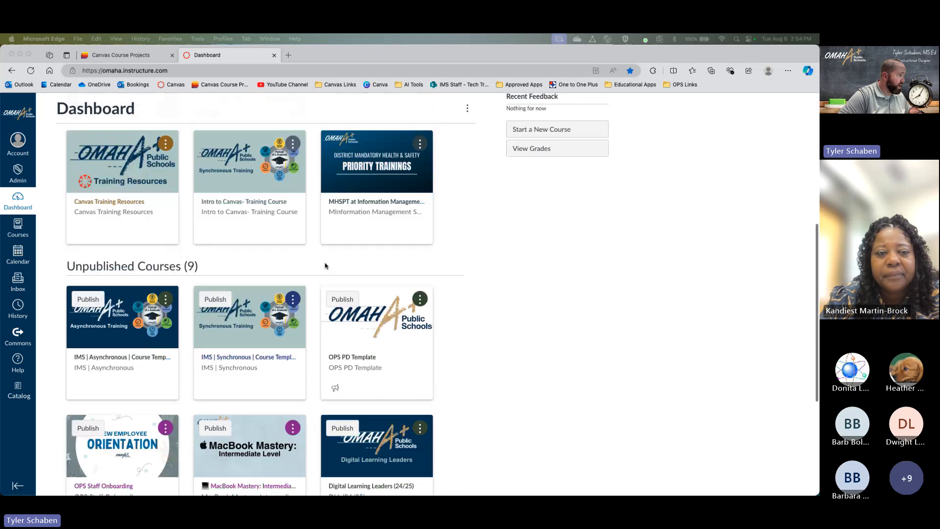
scroll(325, 266, down, 4)
scroll(325, 266, up, 7)
scroll(324, 266, down, 5)
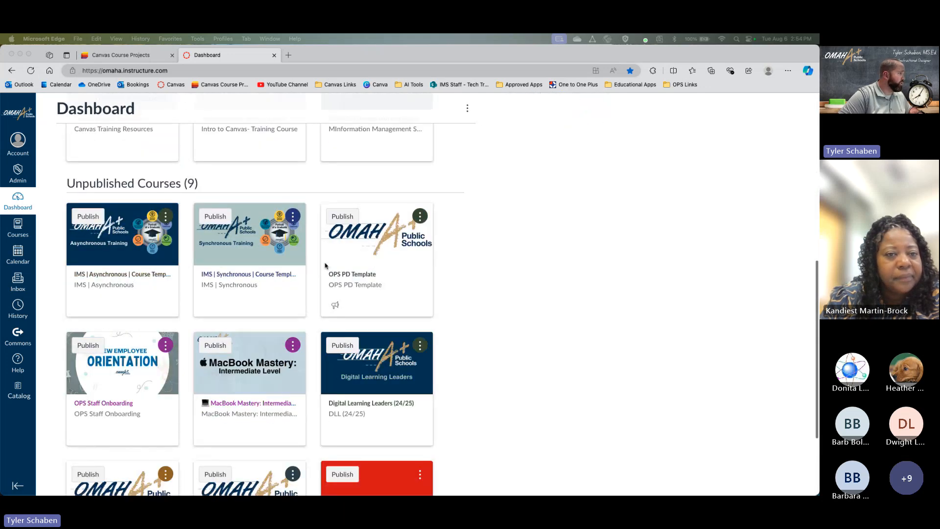
scroll(325, 266, down, 2)
scroll(324, 266, up, 1)
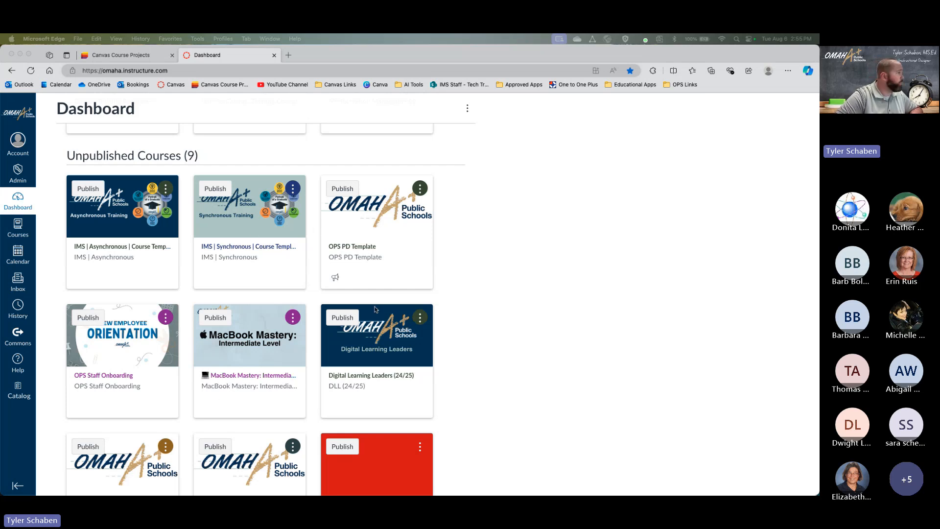
- Scroll back up to the published course cards, including 24/25 Priority Trainings
scroll(377, 277, up, 7)
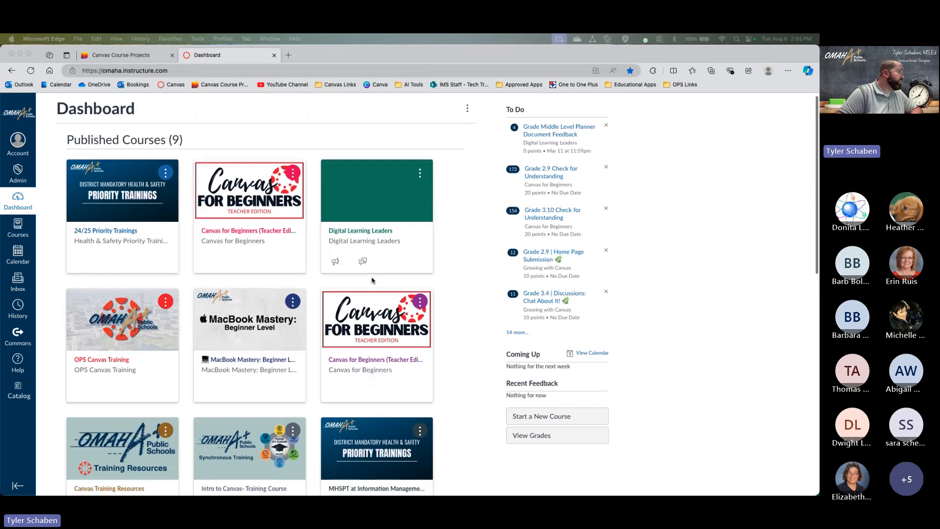
scroll(373, 280, down, 10)
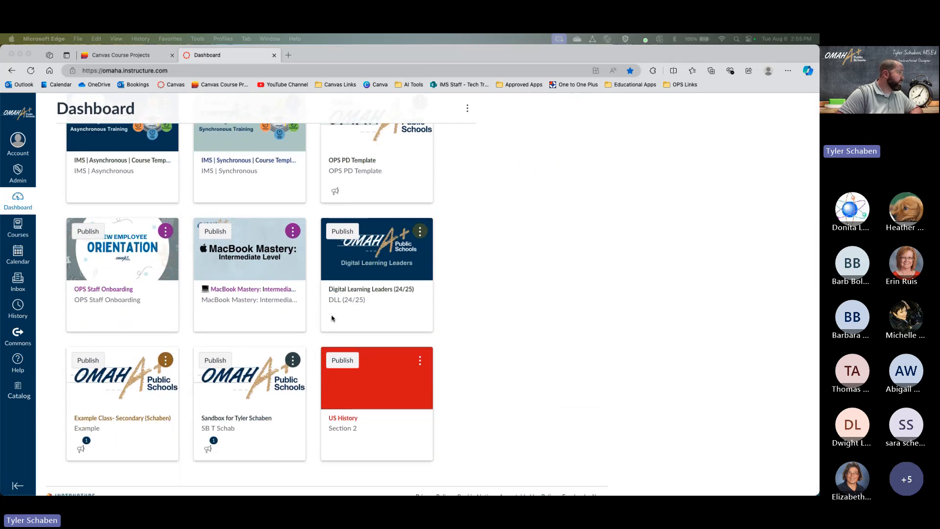
scroll(333, 319, up, 5)
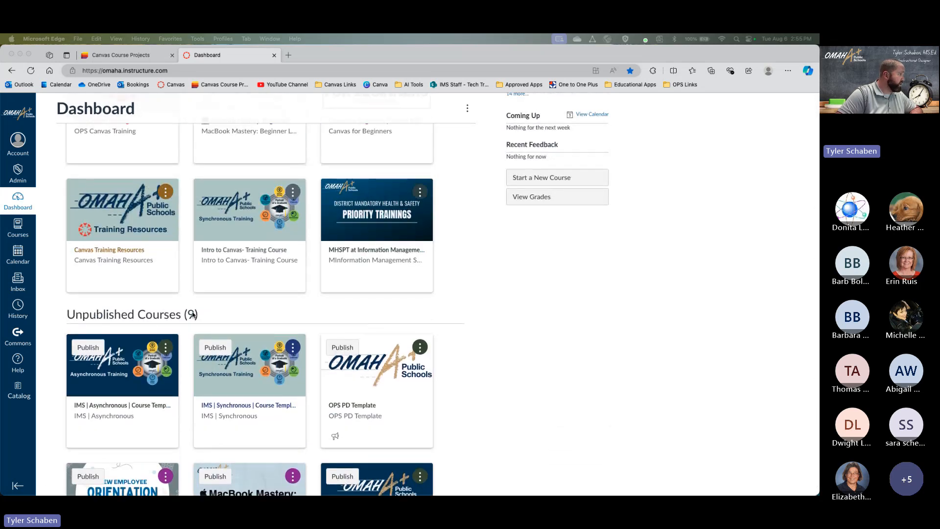
scroll(239, 319, down, 2)
scroll(239, 318, down, 3)
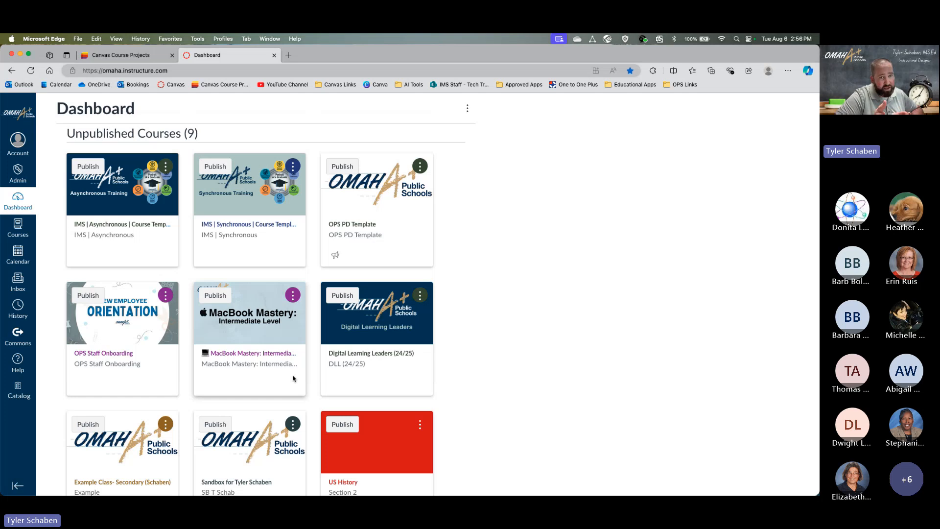
scroll(293, 378, up, 3)
scroll(294, 342, down, 2)
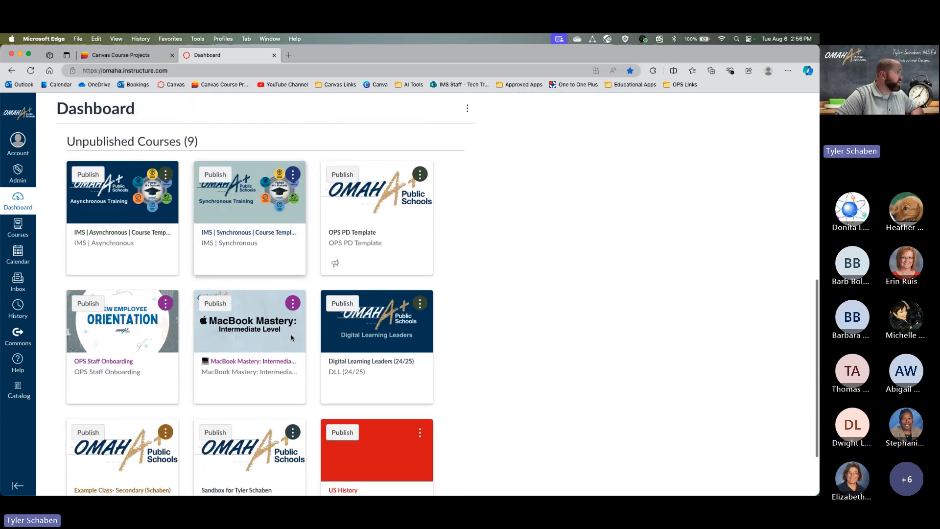
scroll(321, 360, up, 1)
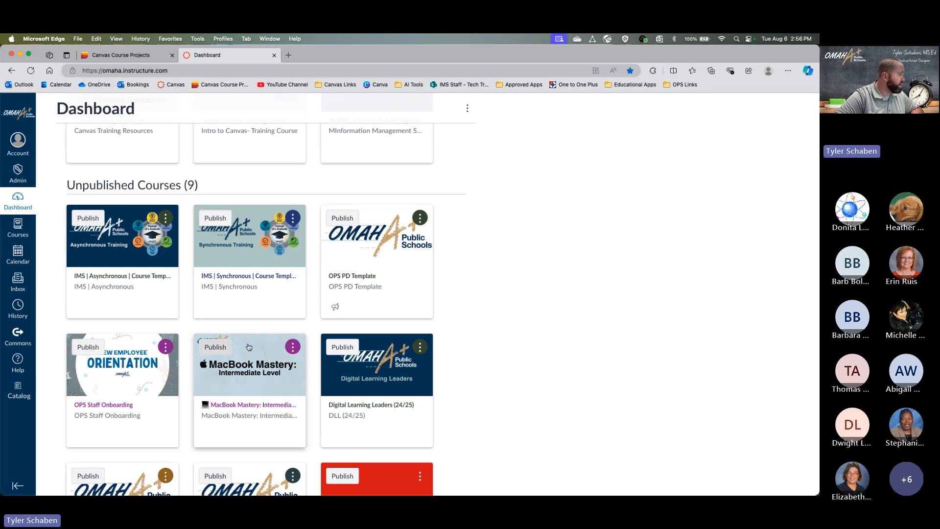
scroll(372, 289, up, 3)
scroll(372, 289, up, 8)
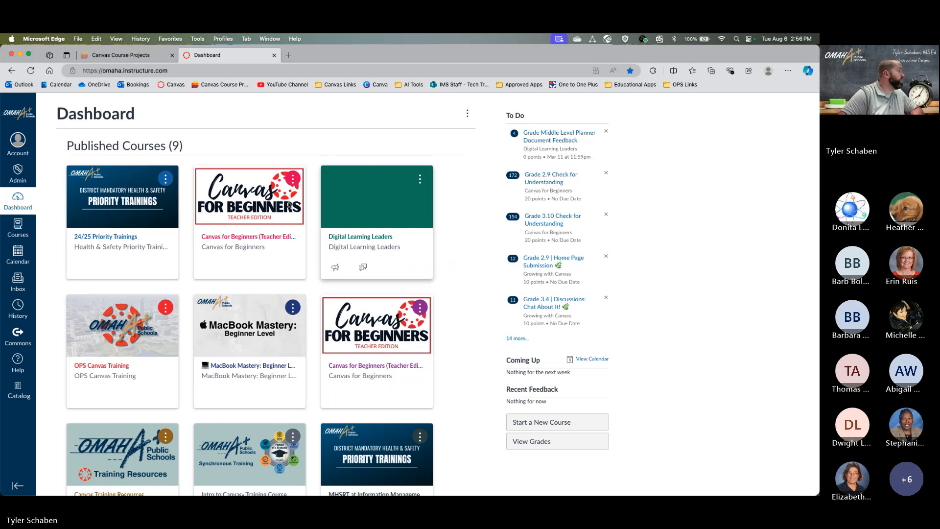
scroll(225, 416, down, 1)
scroll(224, 415, down, 5)
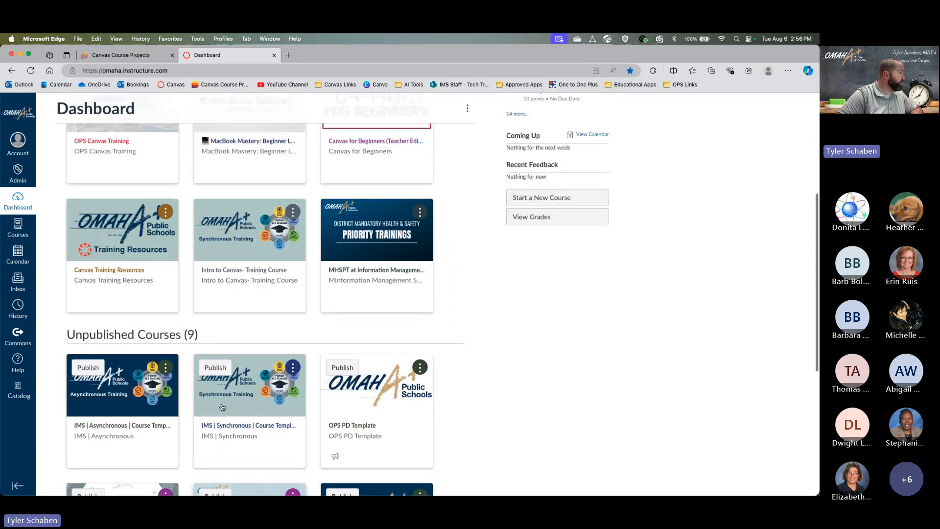
scroll(230, 409, up, 5)
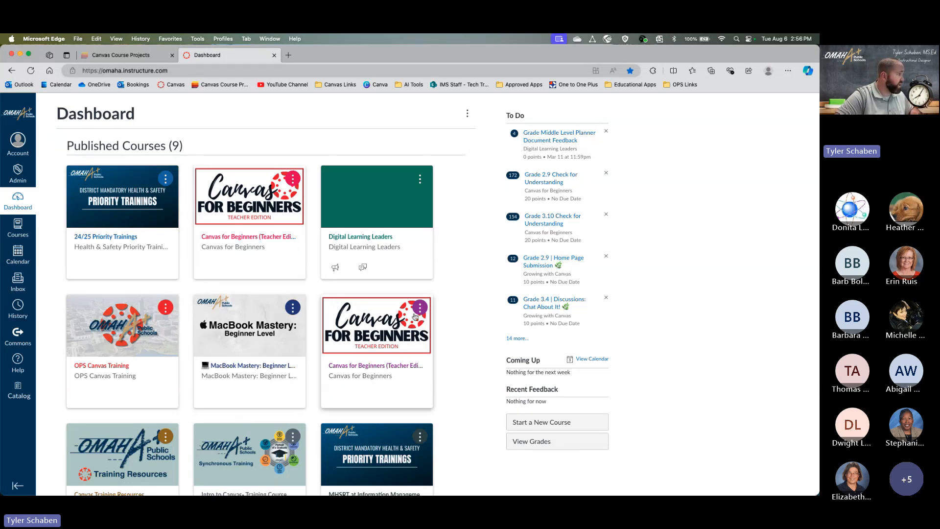
scroll(208, 323, down, 5)
scroll(208, 323, up, 5)
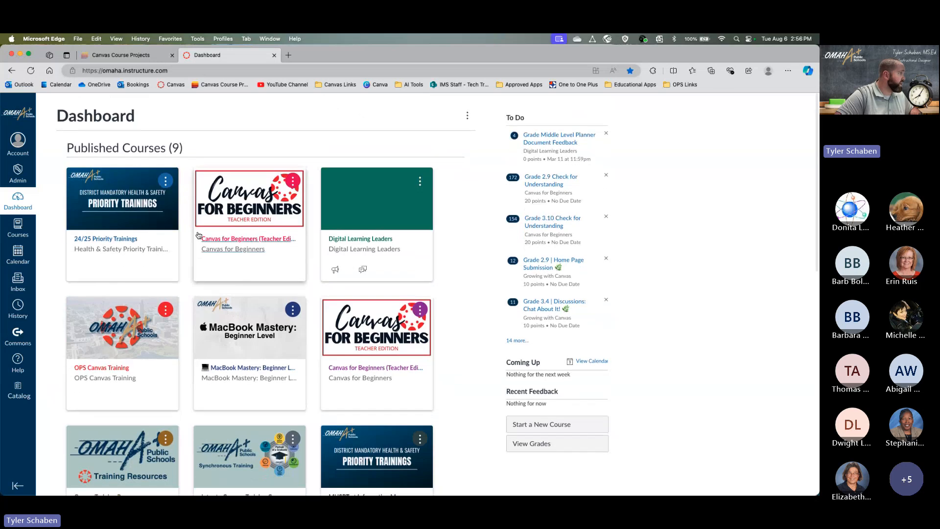
- Open the 24/25 Priority Trainings card's nickname and colour options, then close them unchanged
click(169, 180)
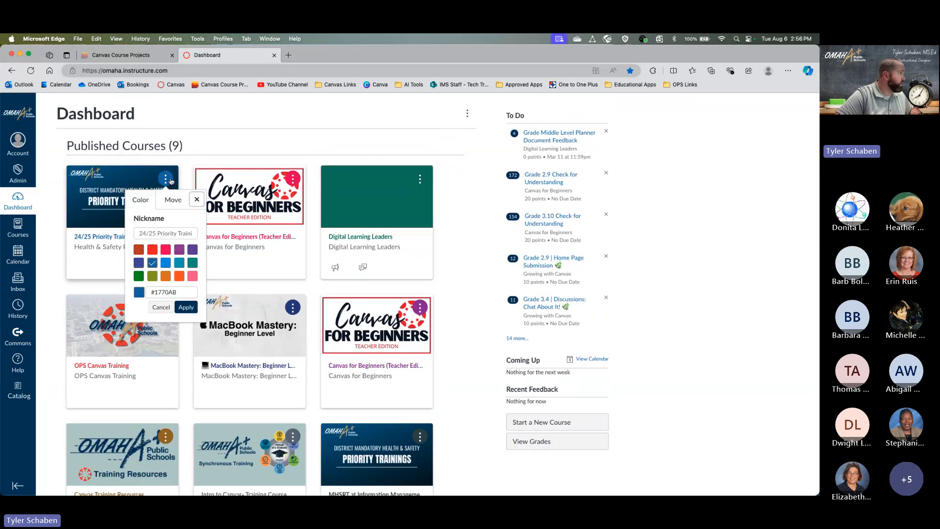
click(137, 232)
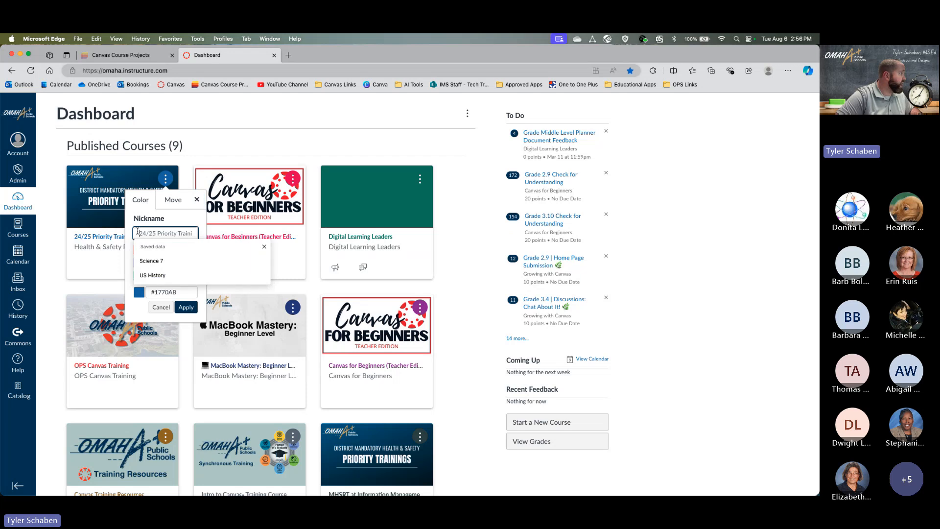
click(196, 200)
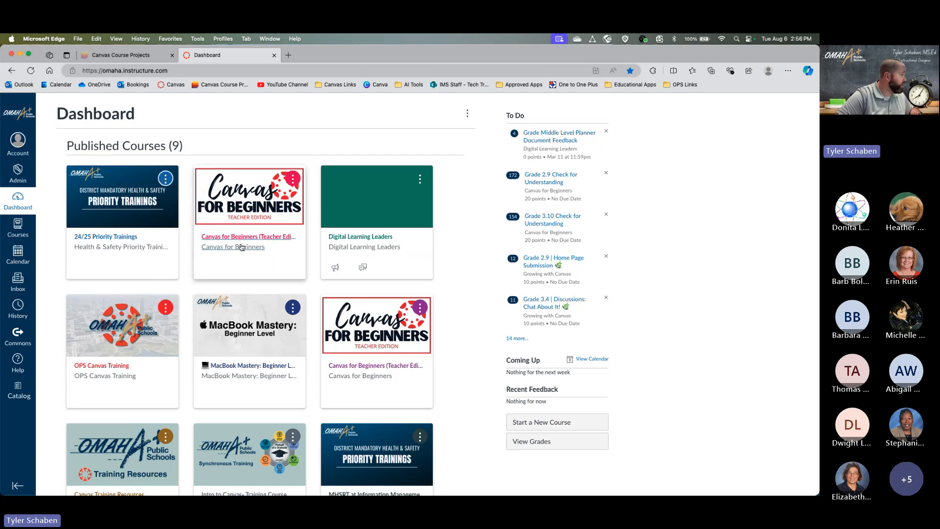
scroll(242, 247, down, 6)
scroll(241, 247, up, 1)
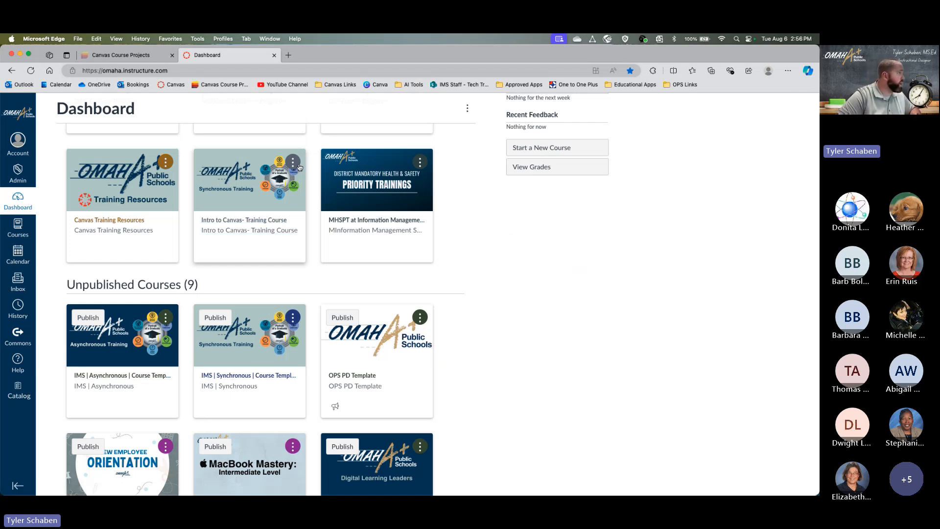
- Give the Intro to Canvas- Training Course card the nickname 'Science 7' and red colour #FF2717
click(292, 162)
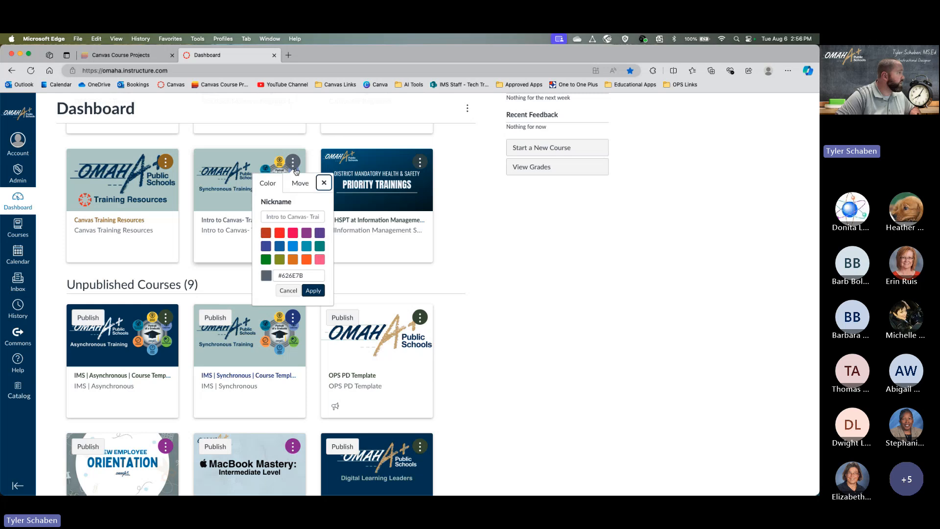
click(277, 218)
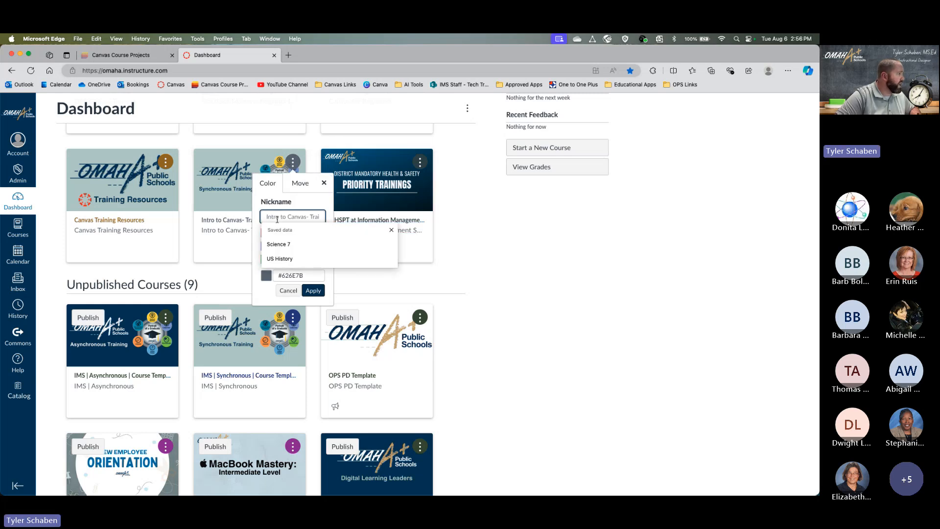
text(I)
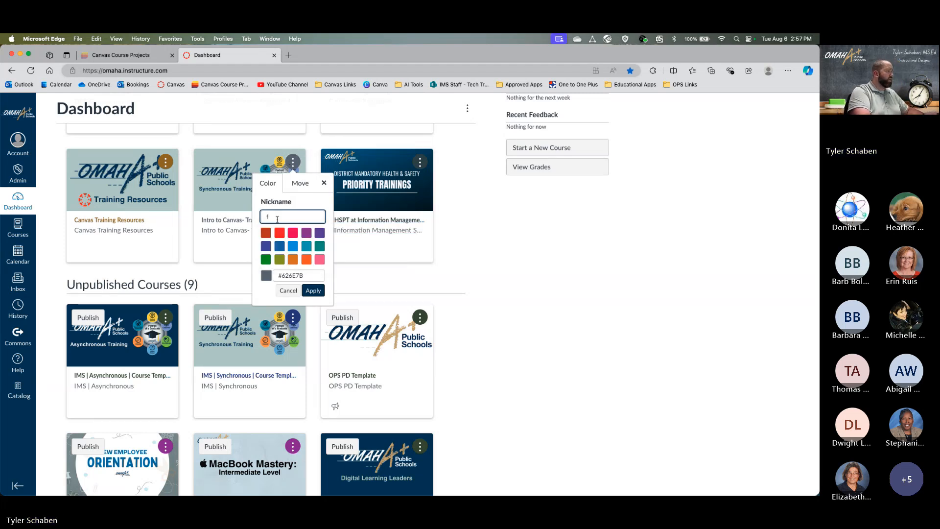
key(BackSpace)
text(Science)
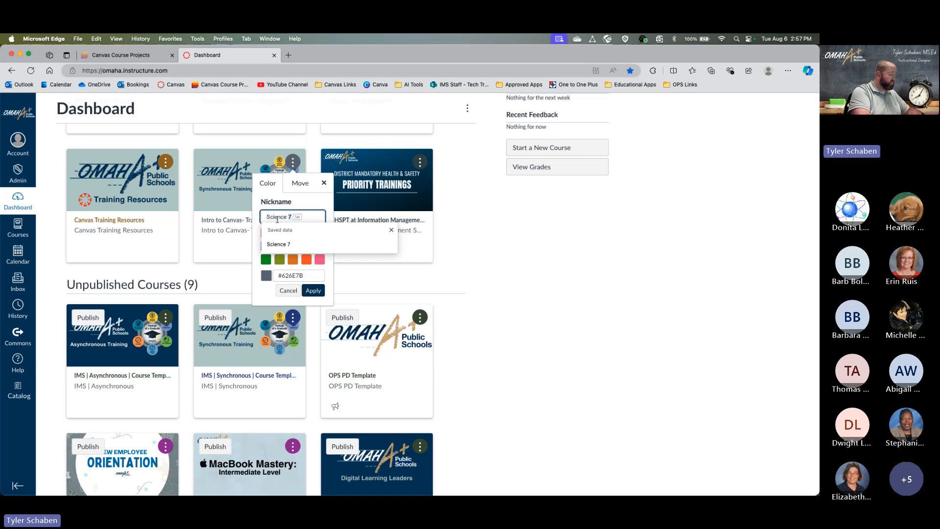
key(Tab)
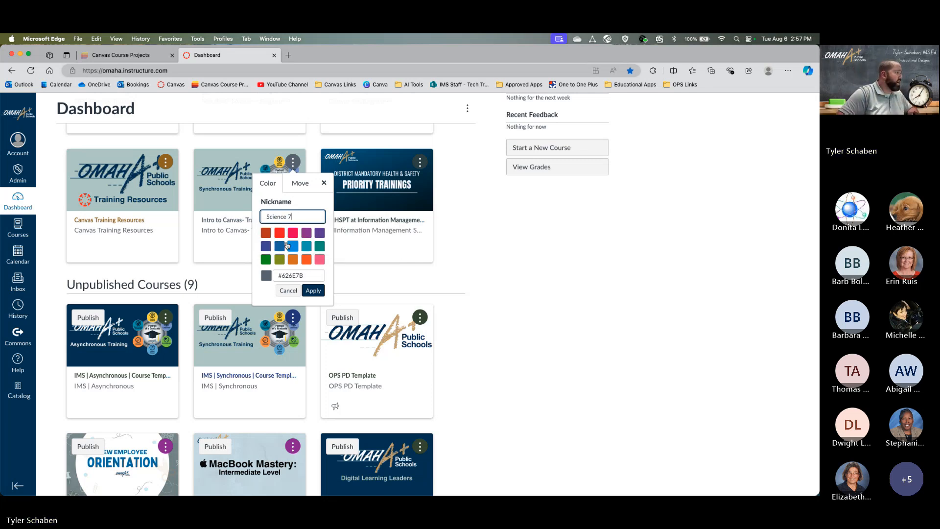
click(279, 234)
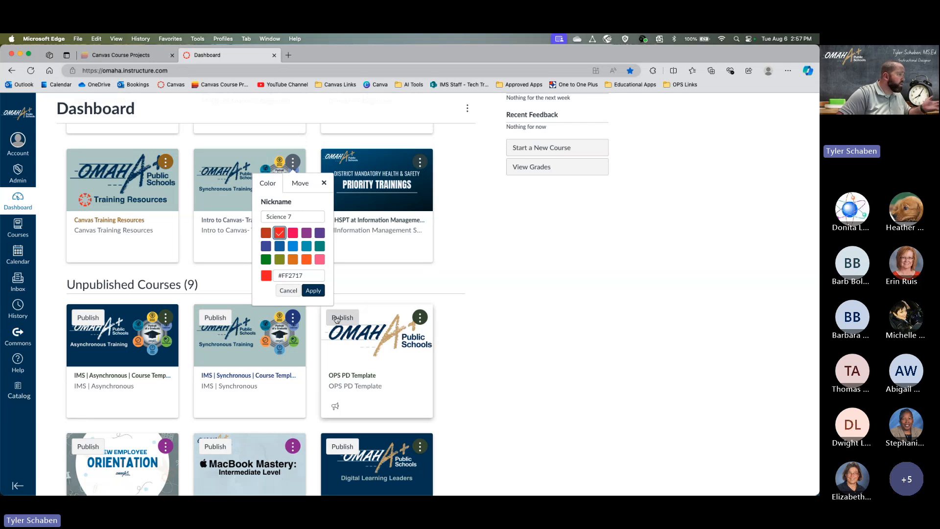
click(314, 290)
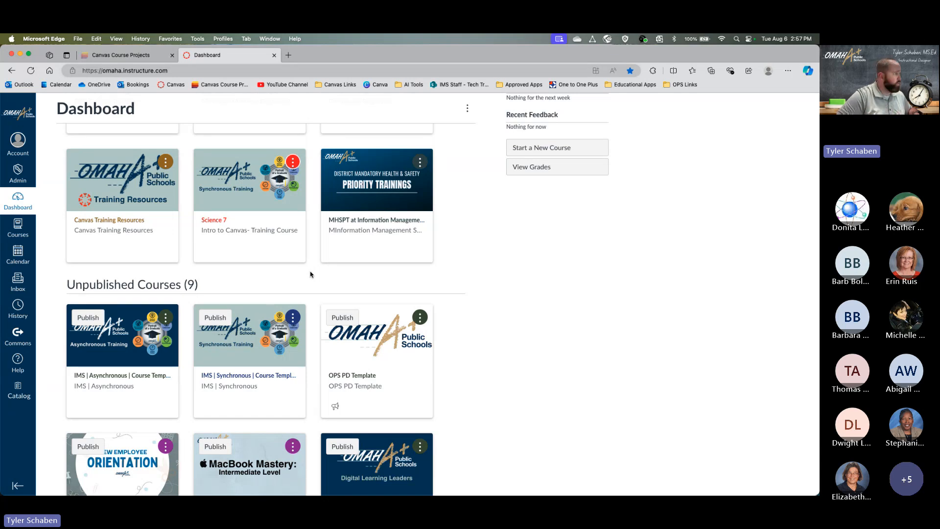
scroll(289, 289, up, 5)
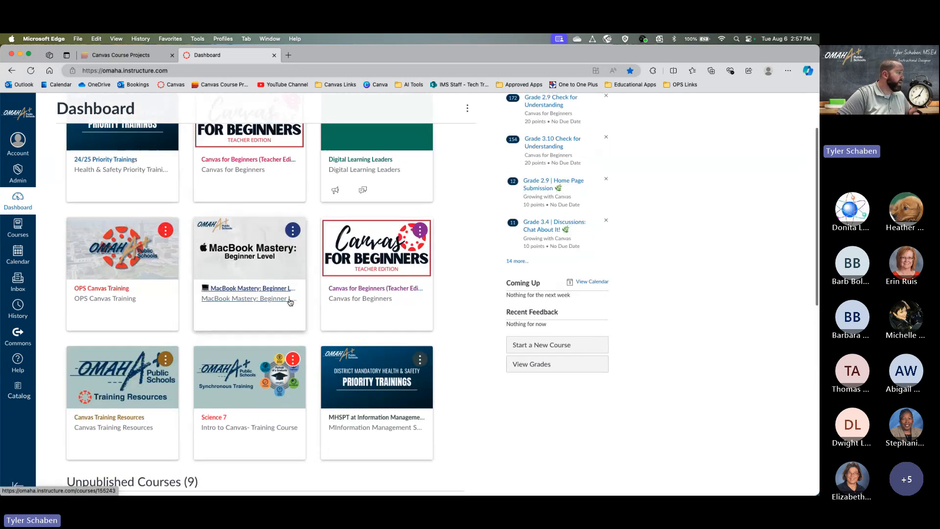
scroll(291, 301, down, 3)
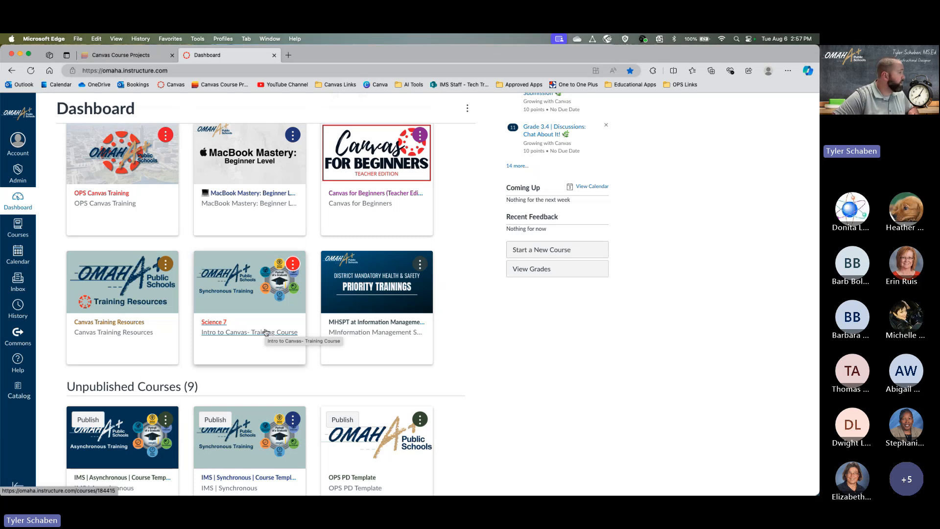
scroll(292, 285, down, 1)
scroll(292, 285, up, 1)
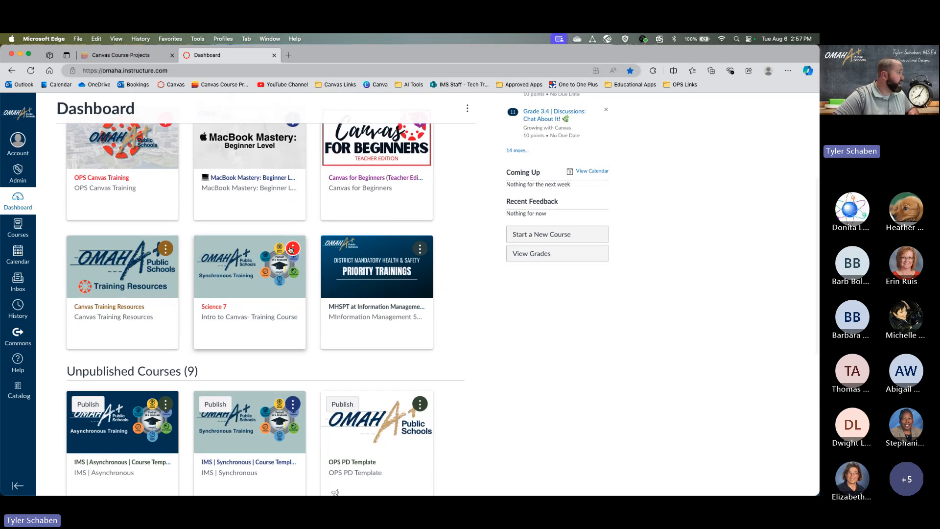
- Delete the Science 7 nickname from the red card and apply the change
click(292, 248)
click(304, 304)
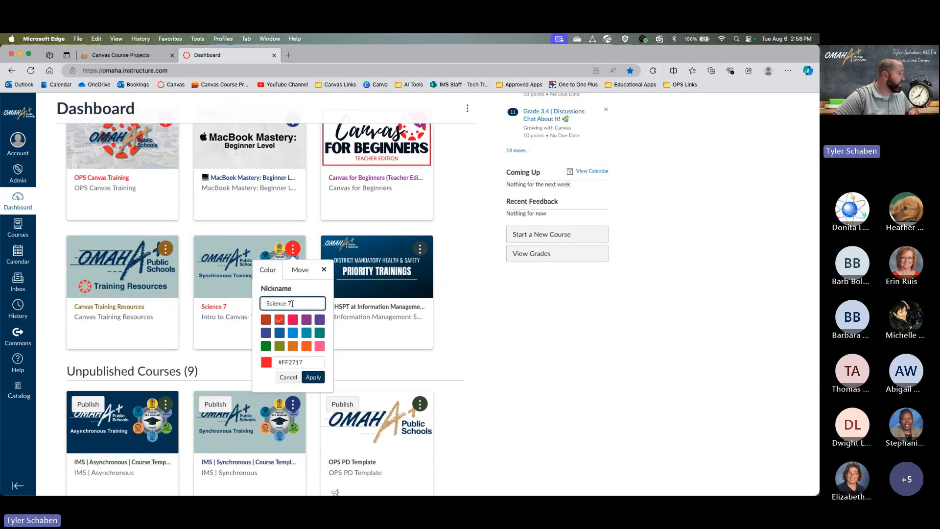
drag(307, 302, 267, 303)
key(BackSpace)
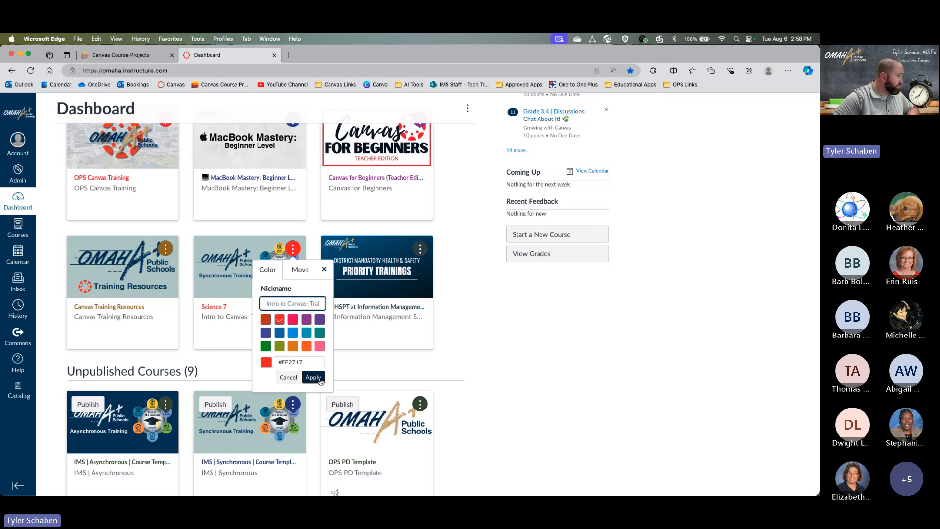
click(318, 379)
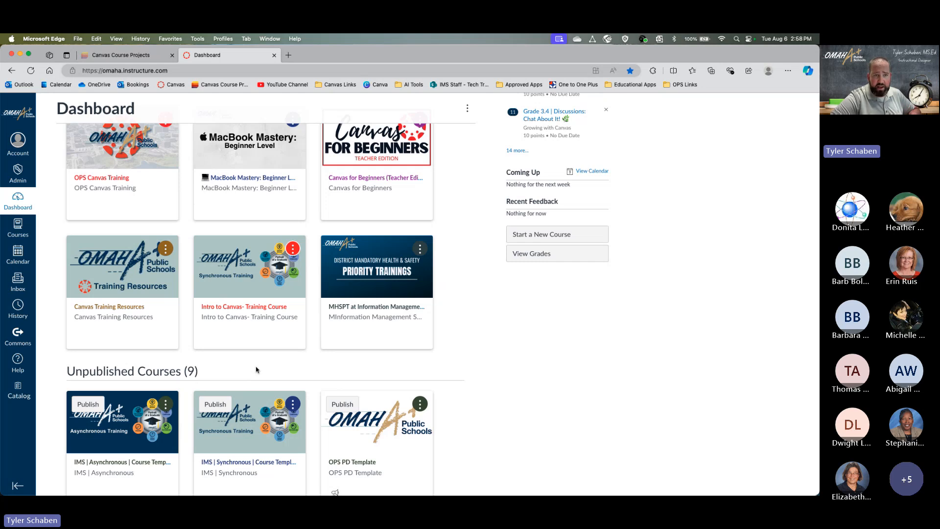
scroll(260, 364, up, 5)
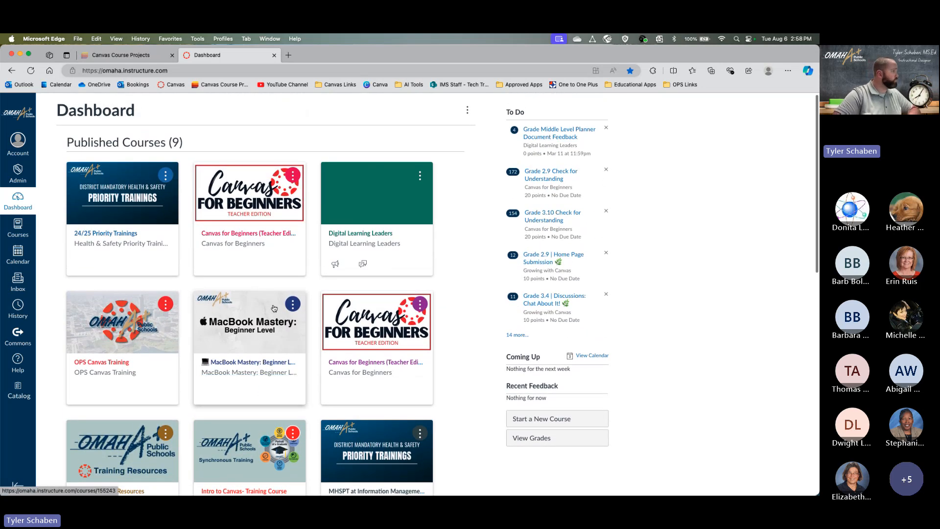
scroll(274, 307, down, 2)
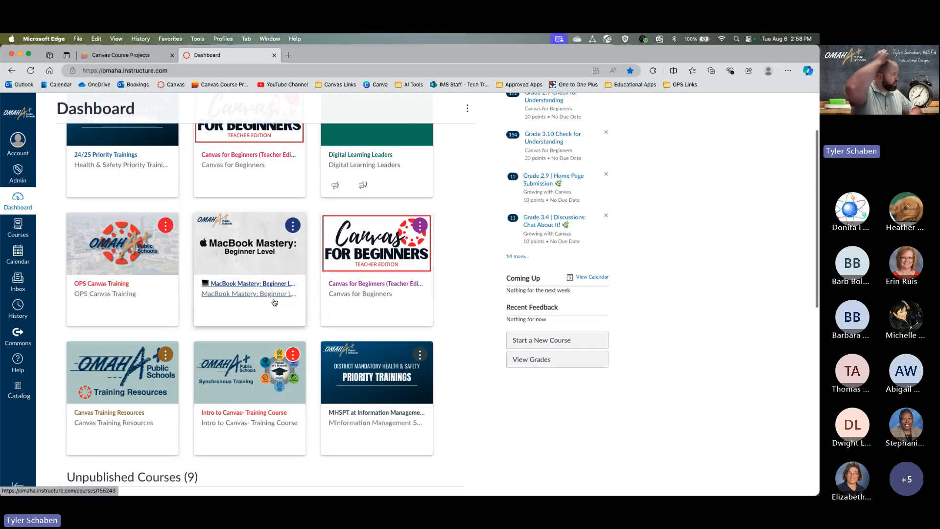
scroll(275, 302, up, 2)
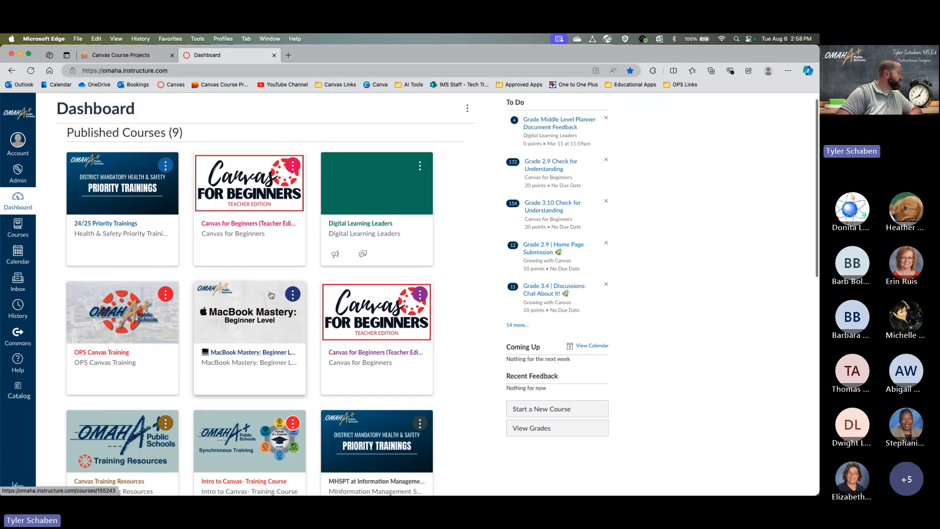
- Go to the All Courses page from the Courses tray in the global navigation
click(18, 231)
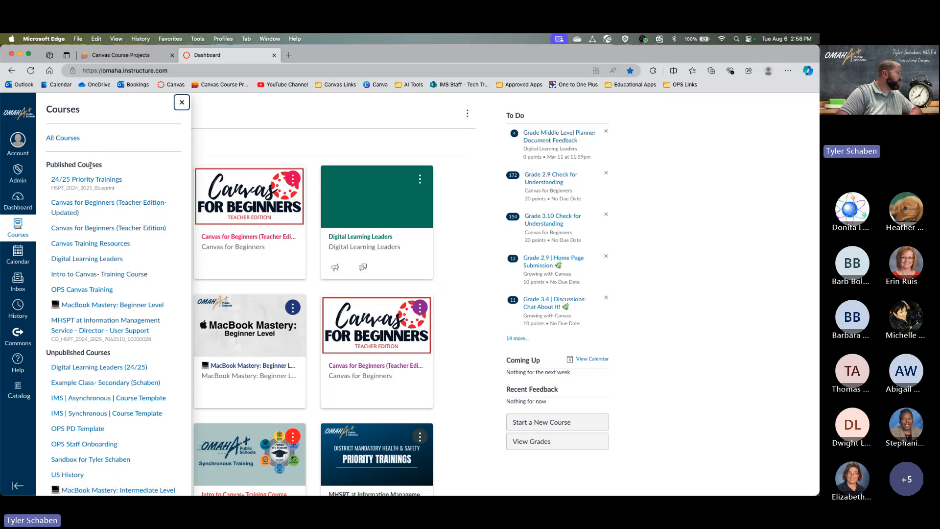
scroll(89, 323, down, 2)
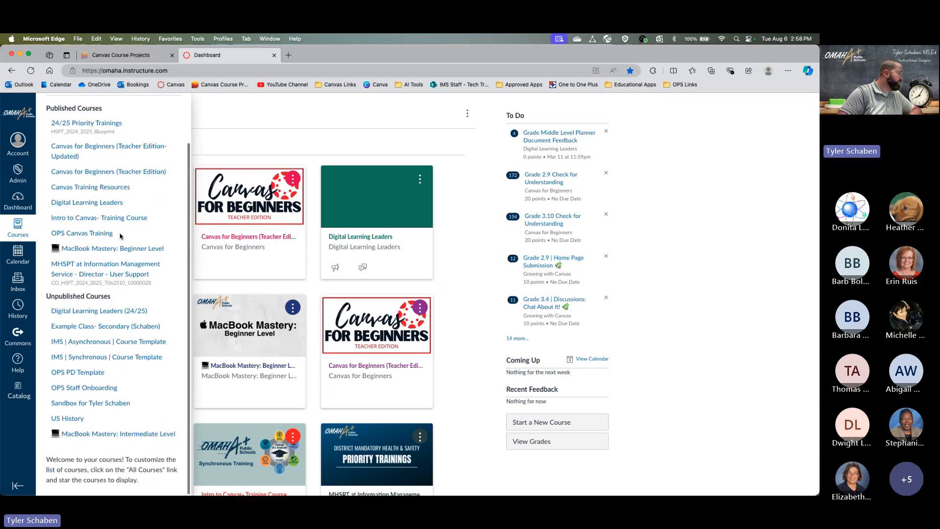
scroll(89, 327, up, 2)
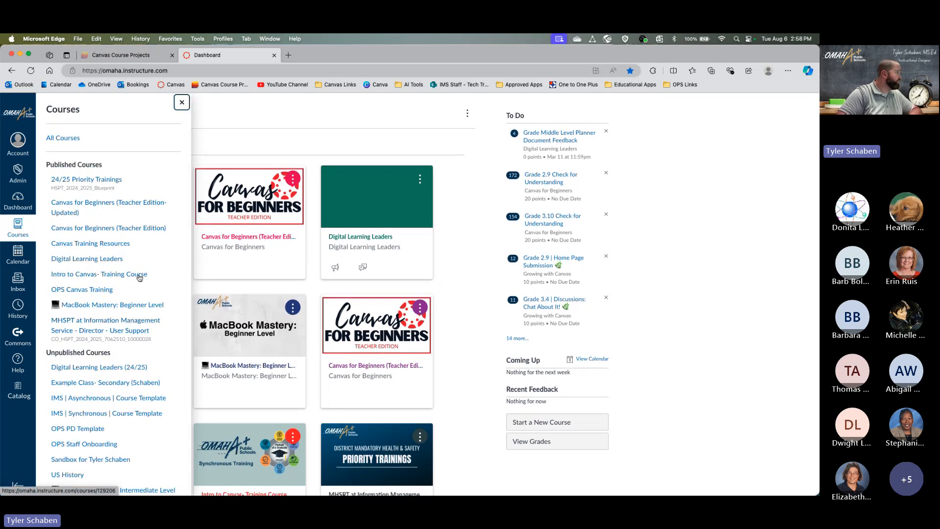
click(68, 141)
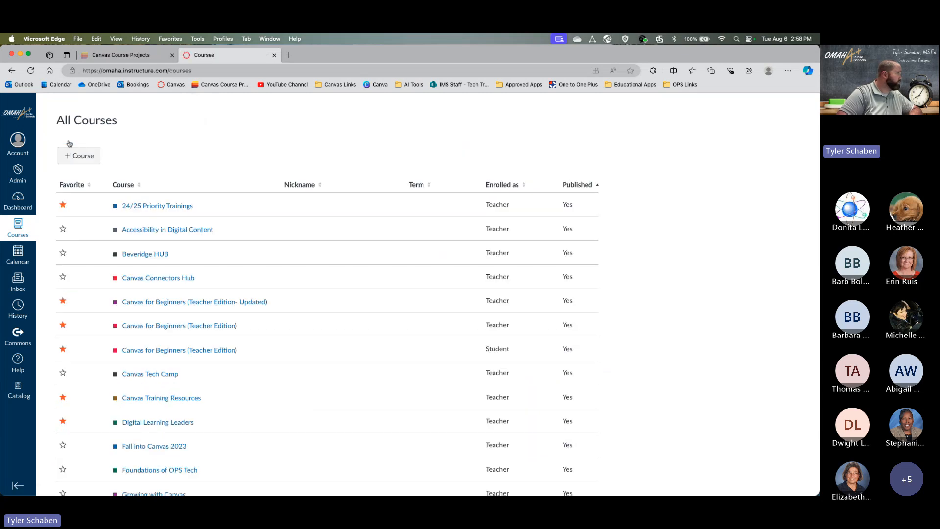
scroll(209, 280, down, 3)
scroll(208, 280, up, 1)
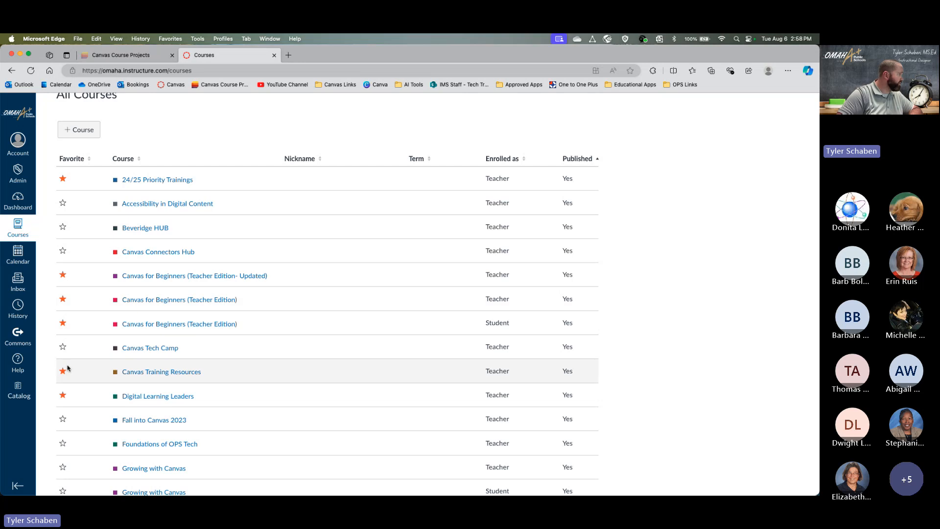
scroll(88, 314, down, 15)
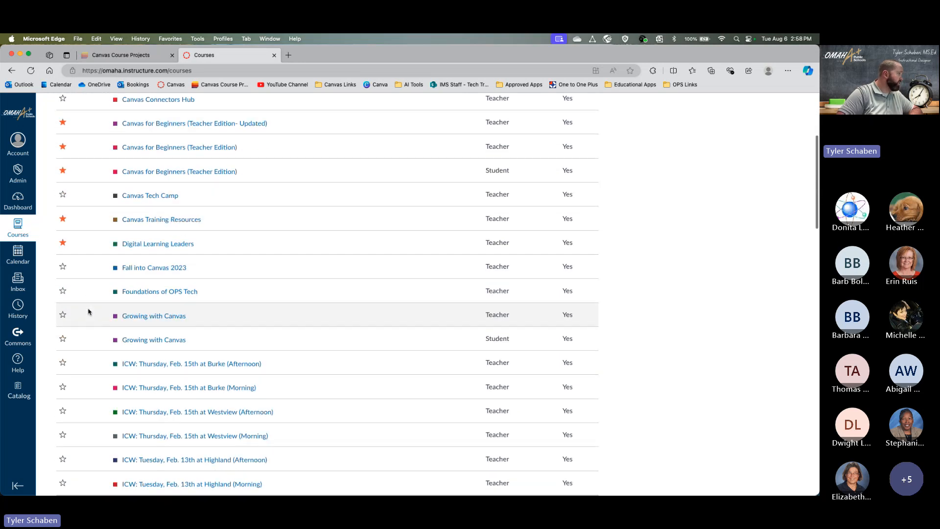
scroll(89, 311, up, 10)
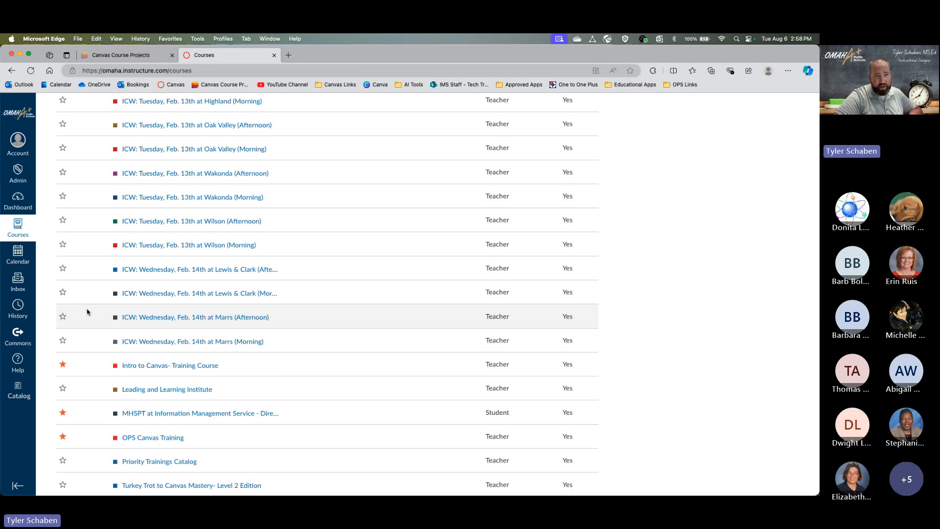
scroll(89, 312, up, 15)
scroll(88, 311, up, 3)
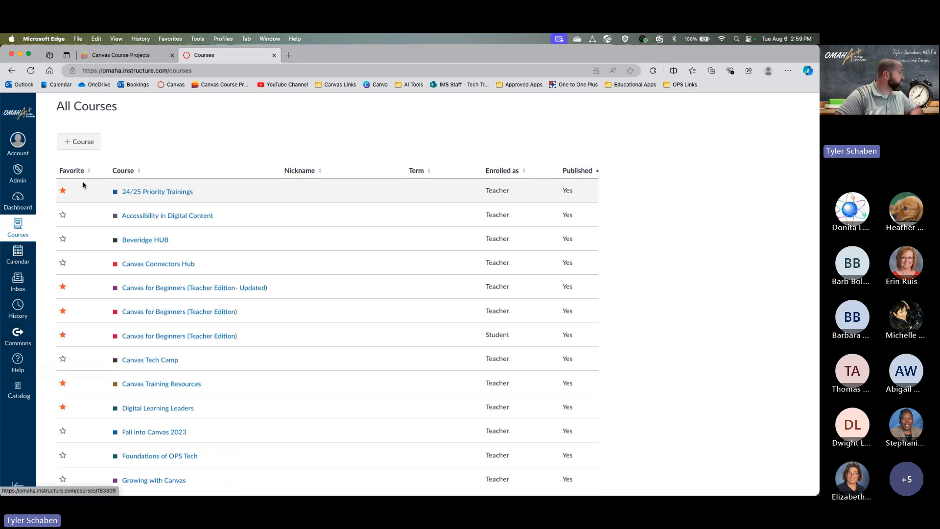
scroll(78, 195, down, 3)
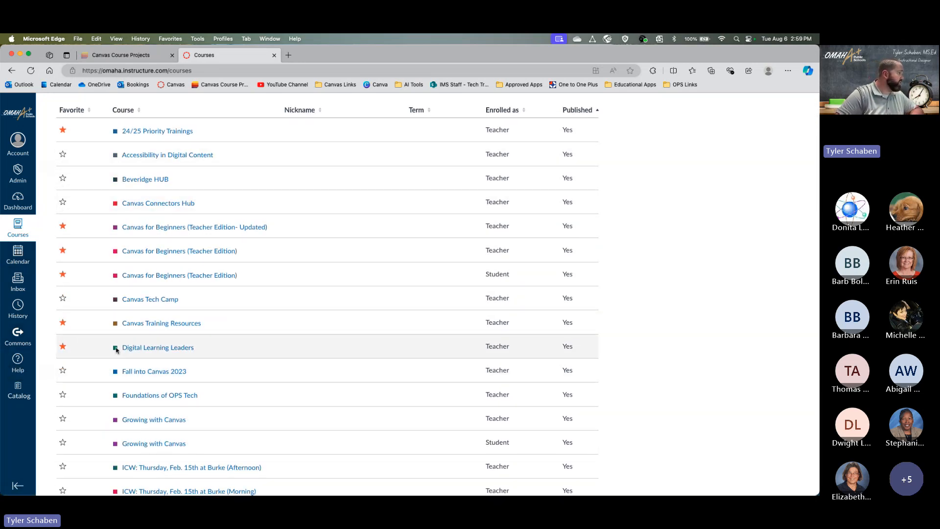
scroll(115, 132, down, 1)
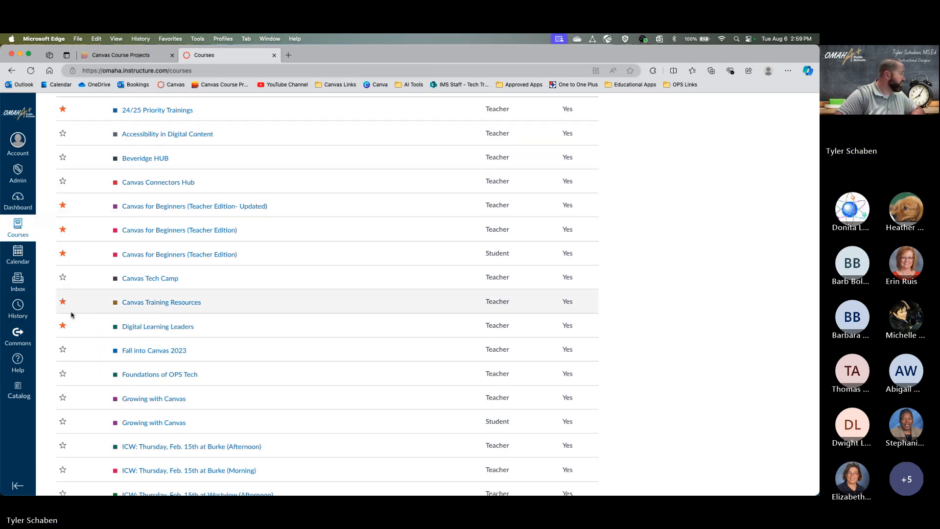
scroll(68, 264, down, 4)
scroll(149, 287, down, 10)
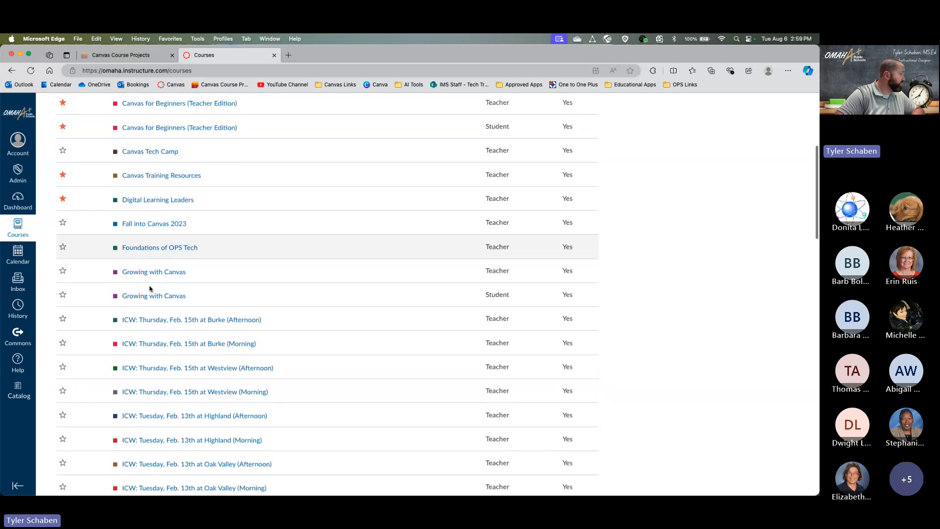
scroll(150, 288, down, 15)
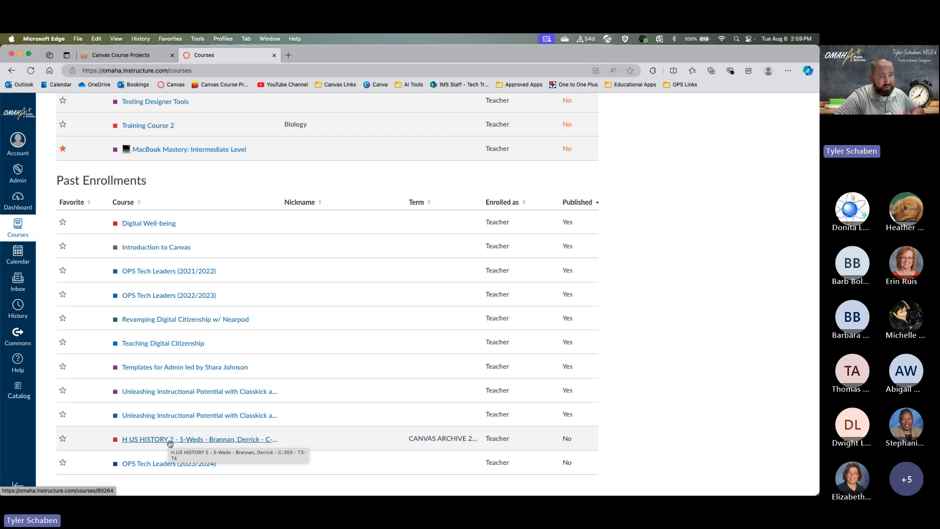
- Open the archived H US HISTORY 2 course, then return to the Dashboard
click(169, 439)
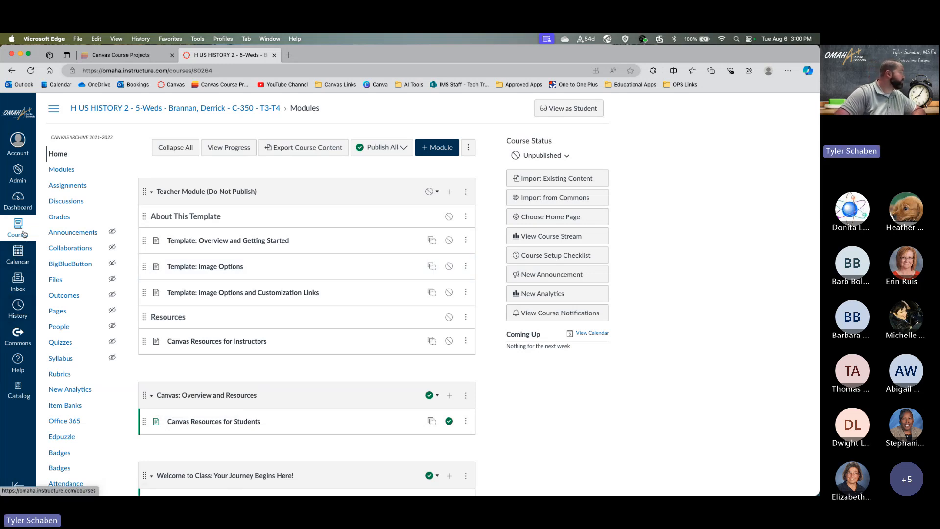
click(18, 200)
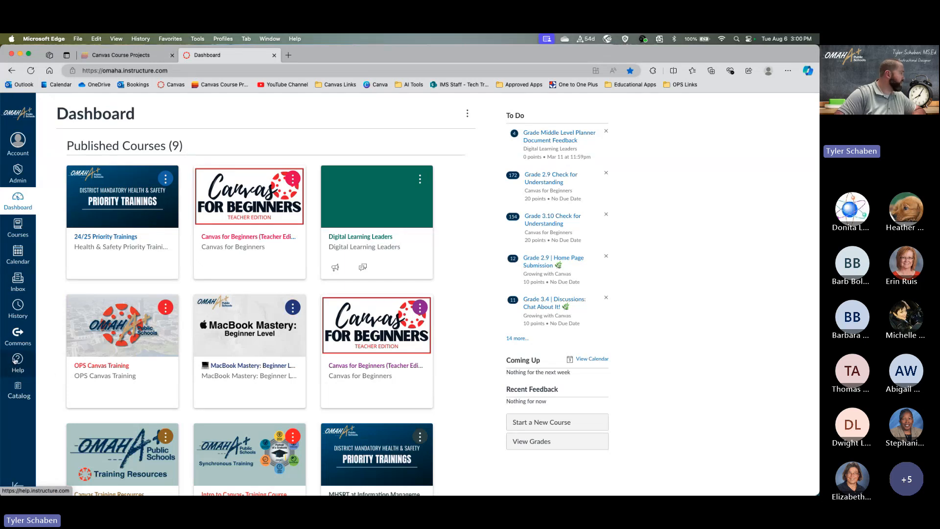
- Browse the Help tray's Canvas Guides, support contacts and release notes
click(22, 365)
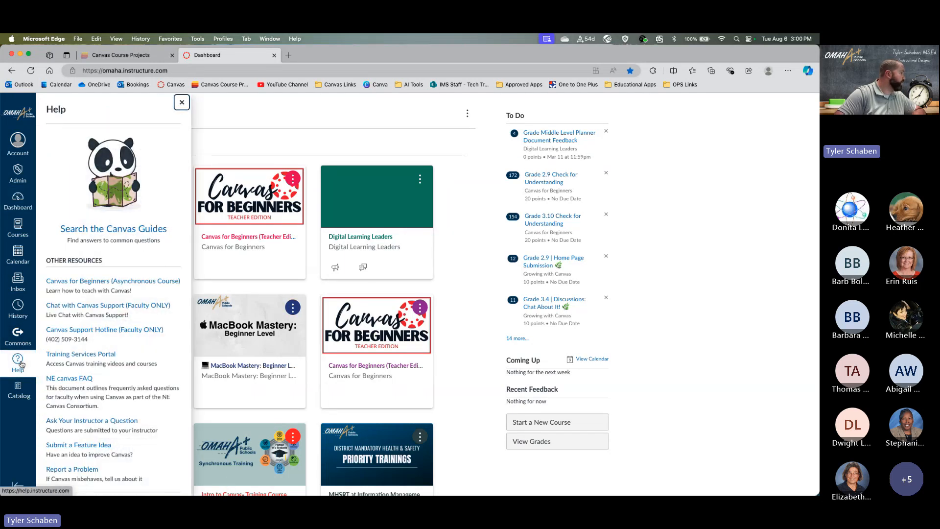
scroll(123, 321, down, 2)
scroll(124, 321, up, 2)
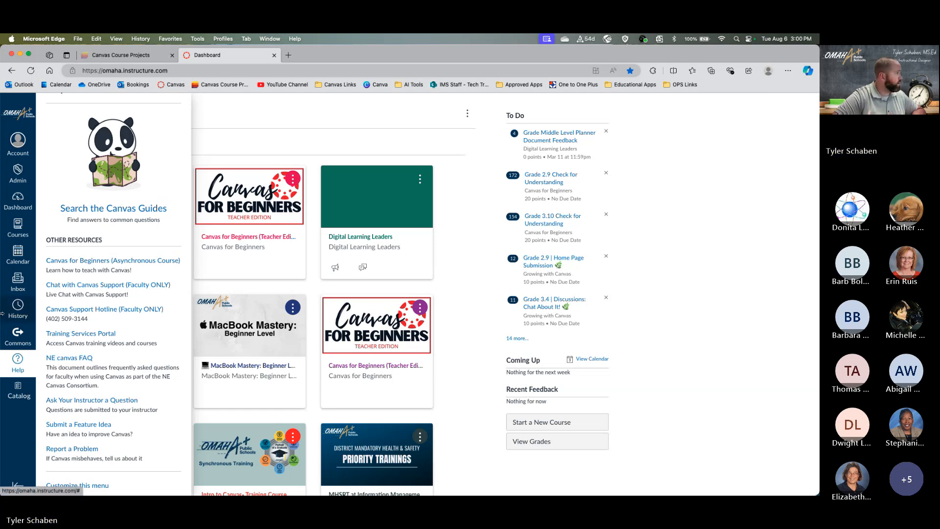
scroll(111, 283, down, 3)
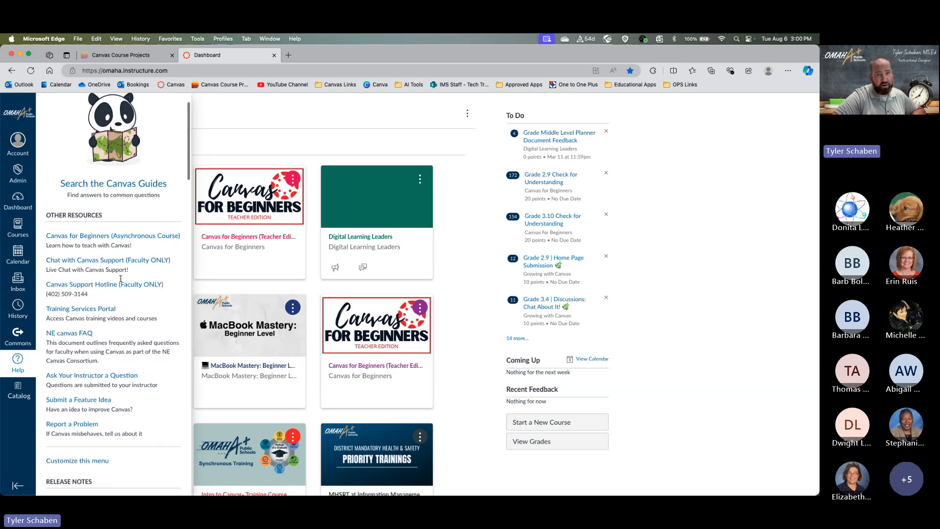
scroll(120, 278, down, 1)
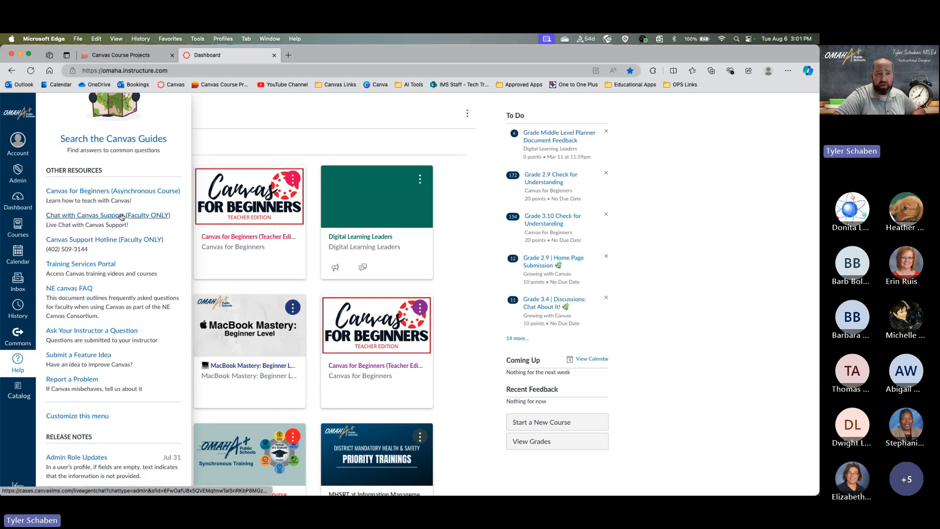
scroll(117, 216, down, 2)
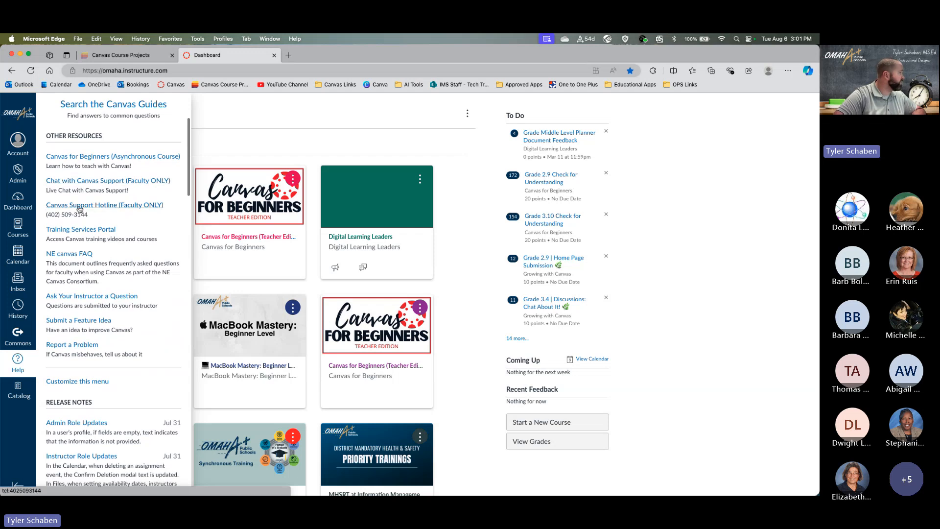
scroll(94, 189, up, 1)
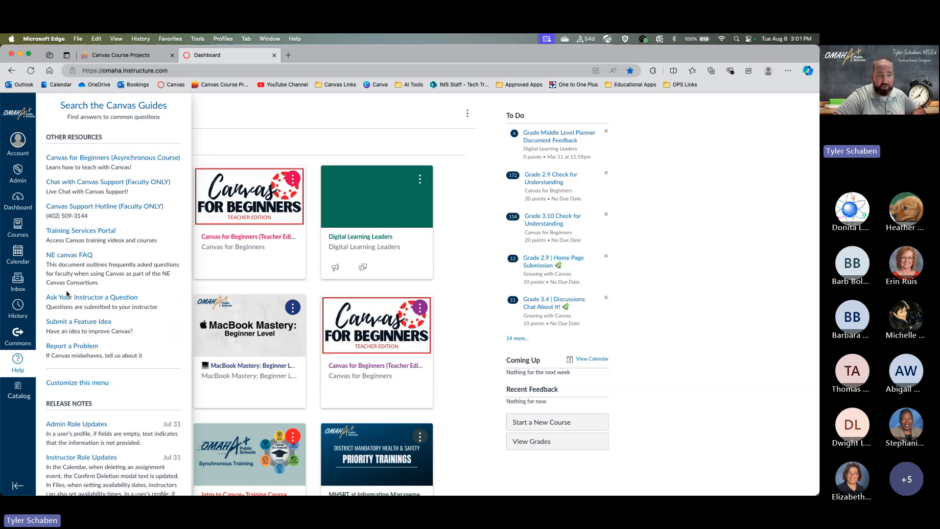
scroll(100, 137, up, 5)
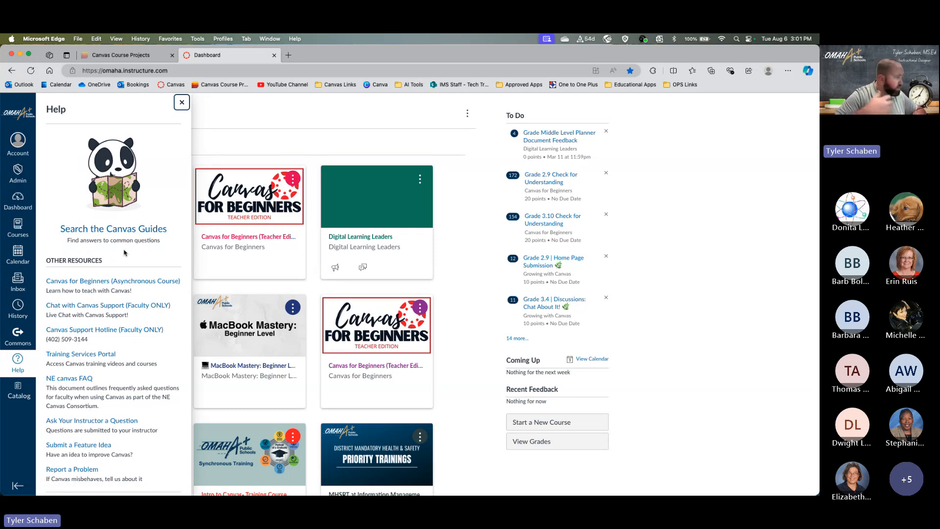
click(460, 317)
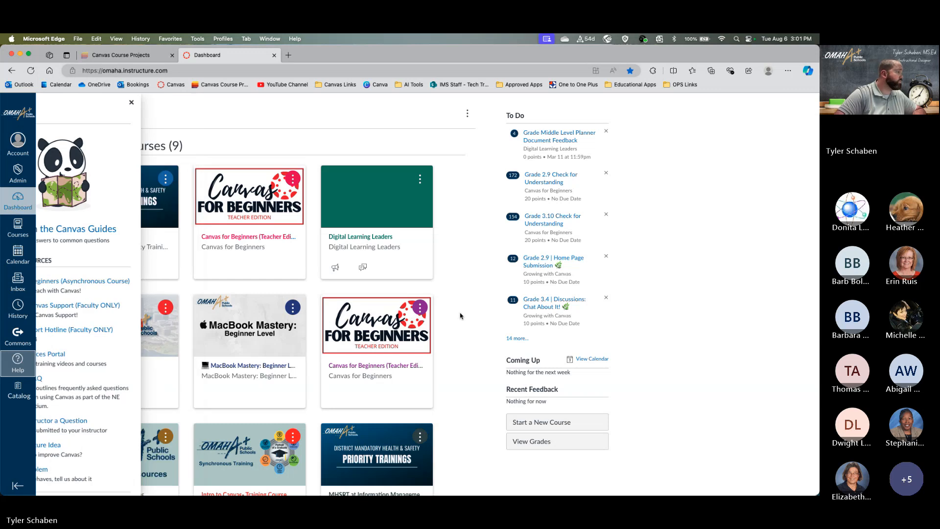
scroll(469, 351, down, 3)
scroll(469, 351, up, 3)
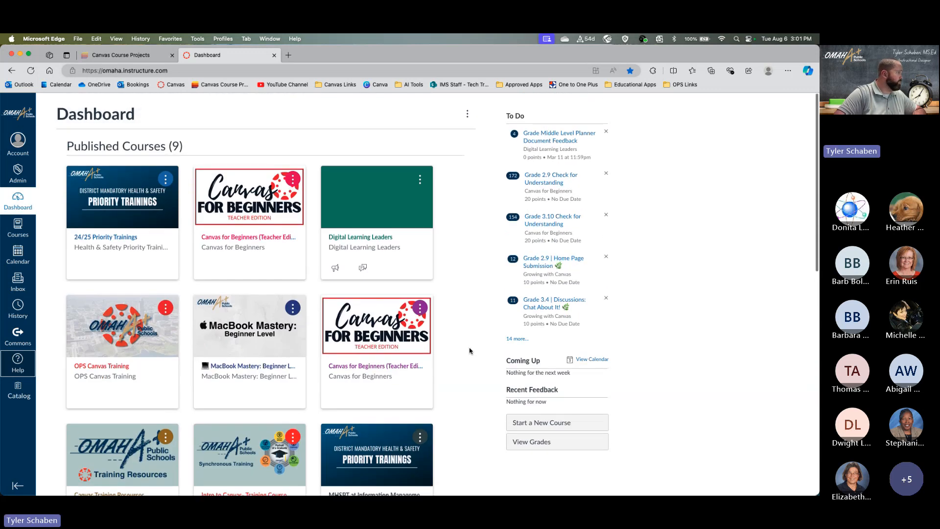
scroll(469, 351, down, 1)
scroll(469, 351, up, 1)
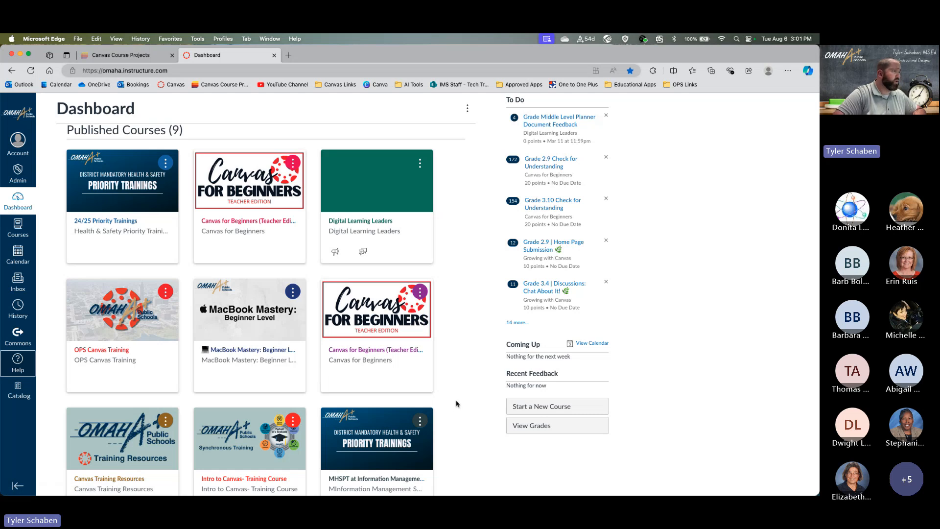
scroll(456, 404, down, 2)
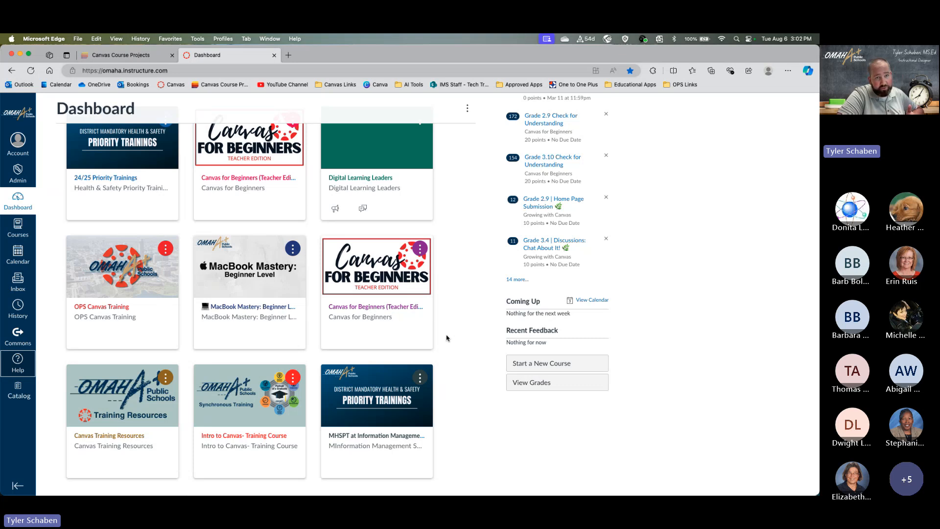
scroll(448, 338, down, 5)
scroll(451, 338, up, 3)
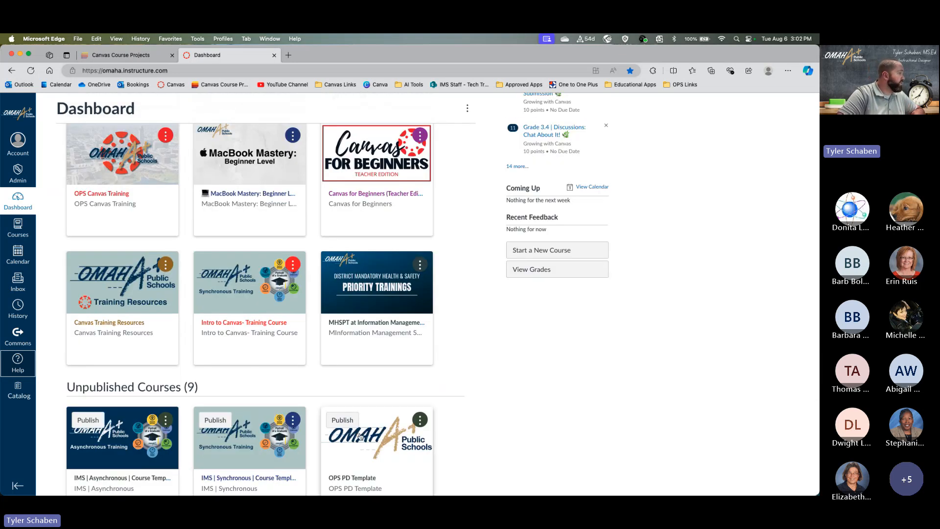
- Open the Intro to Canvas- Training Course card and copy the course page's URL from the address bar
click(248, 308)
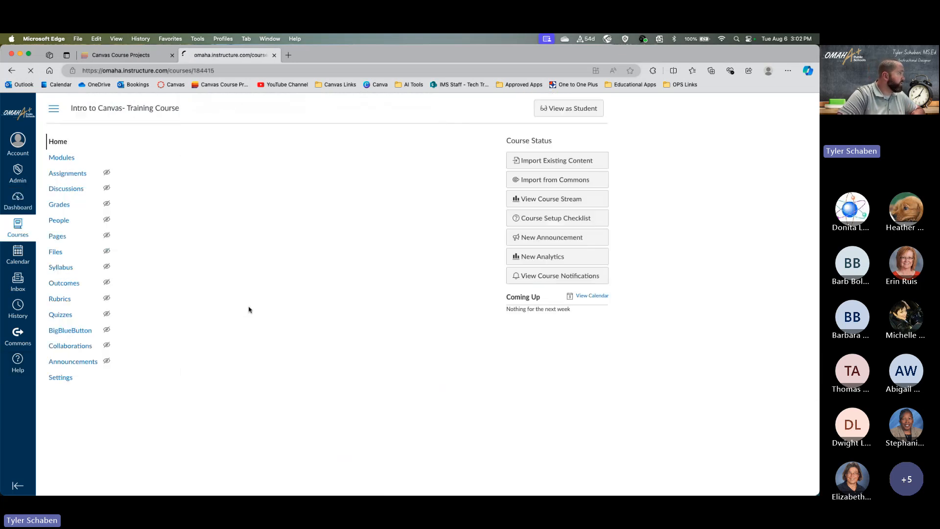
click(180, 72)
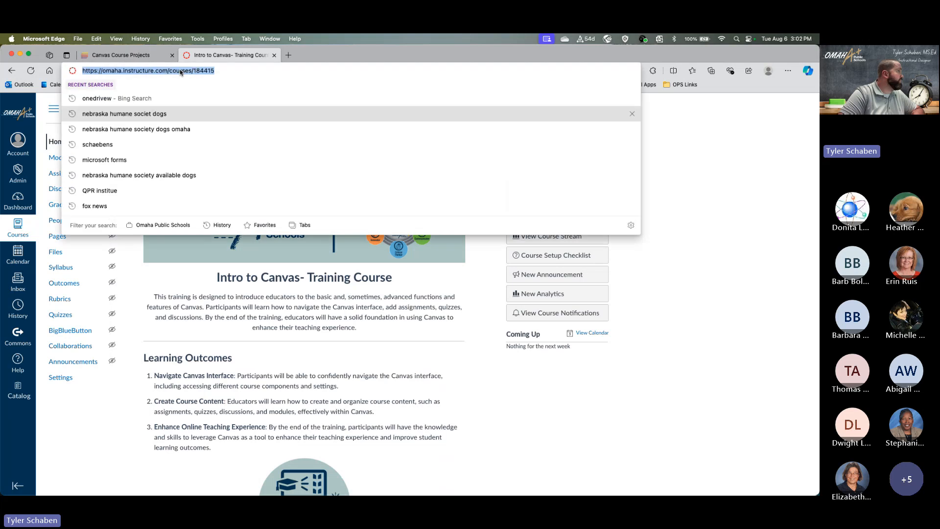
right_click(189, 73)
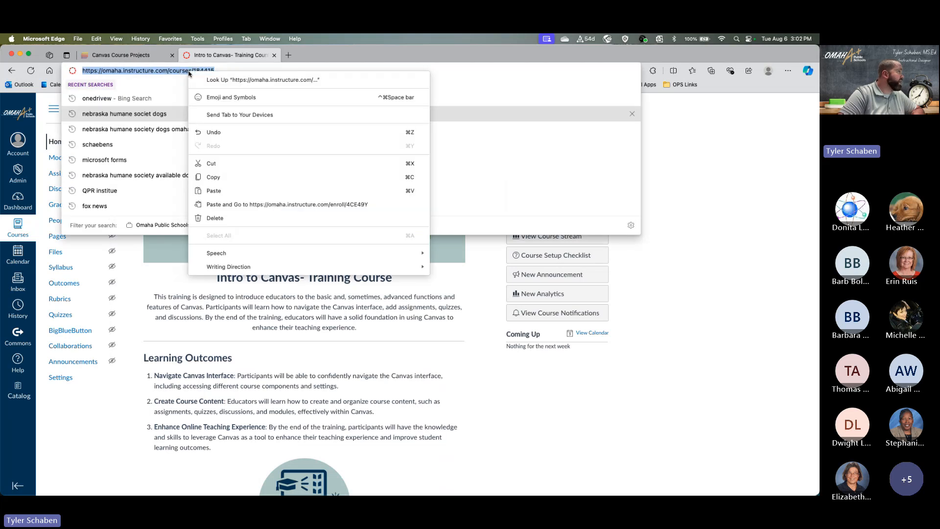
click(212, 177)
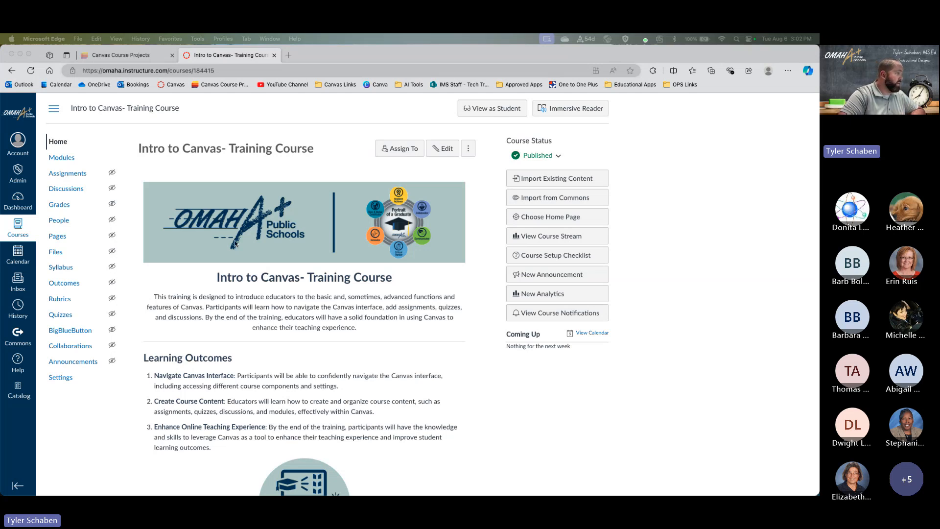
scroll(295, 240, down, 3)
scroll(295, 240, up, 3)
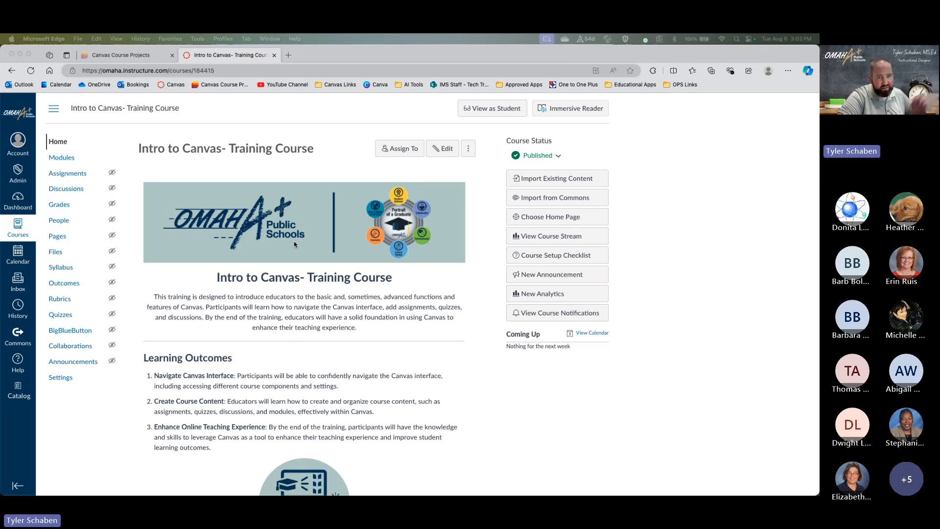
scroll(294, 240, down, 1)
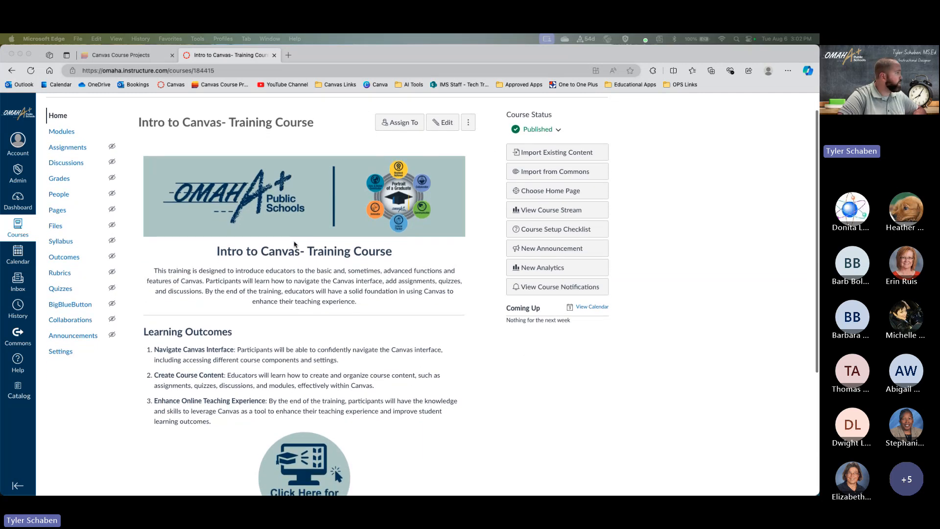
scroll(294, 241, up, 1)
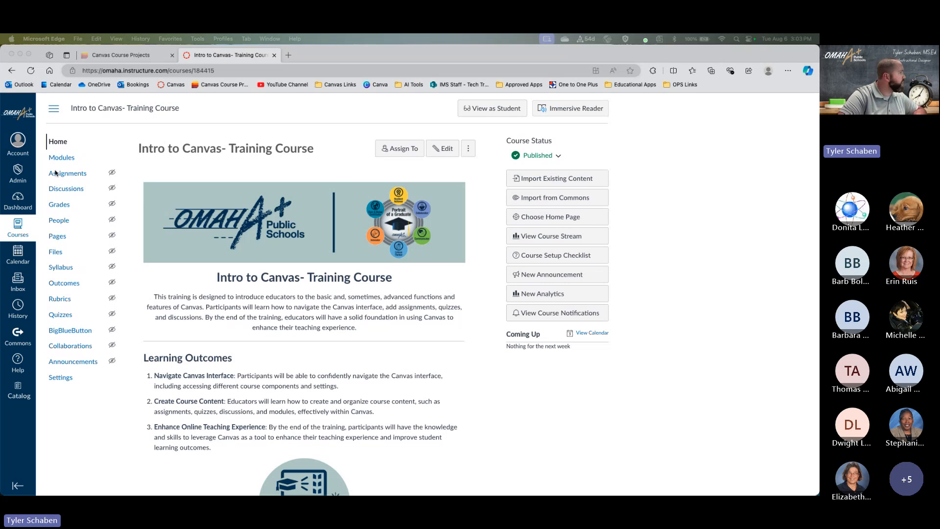
scroll(249, 238, up, 3)
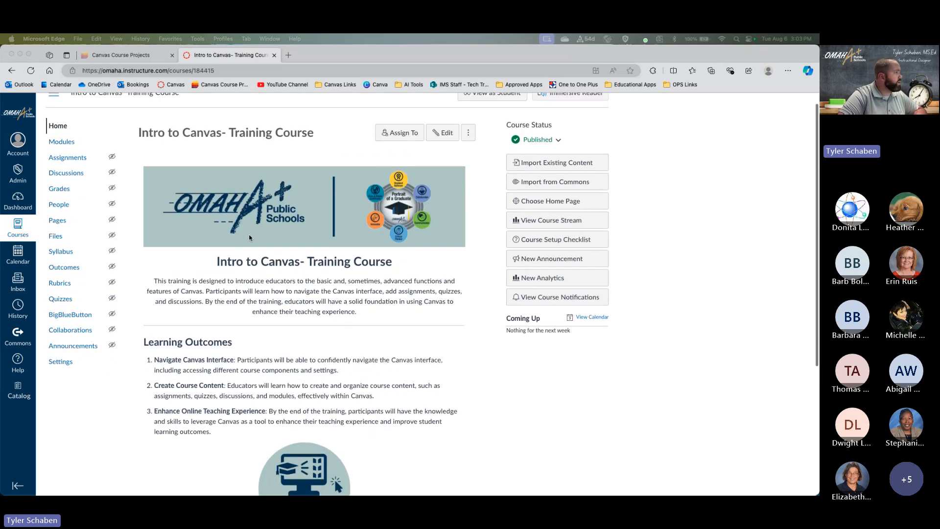
scroll(342, 271, down, 3)
scroll(319, 269, down, 2)
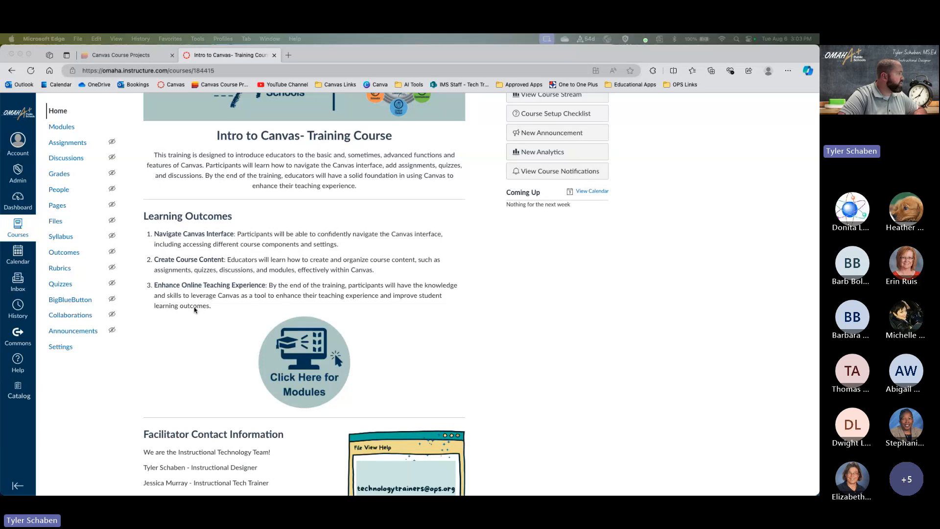
scroll(335, 304, down, 2)
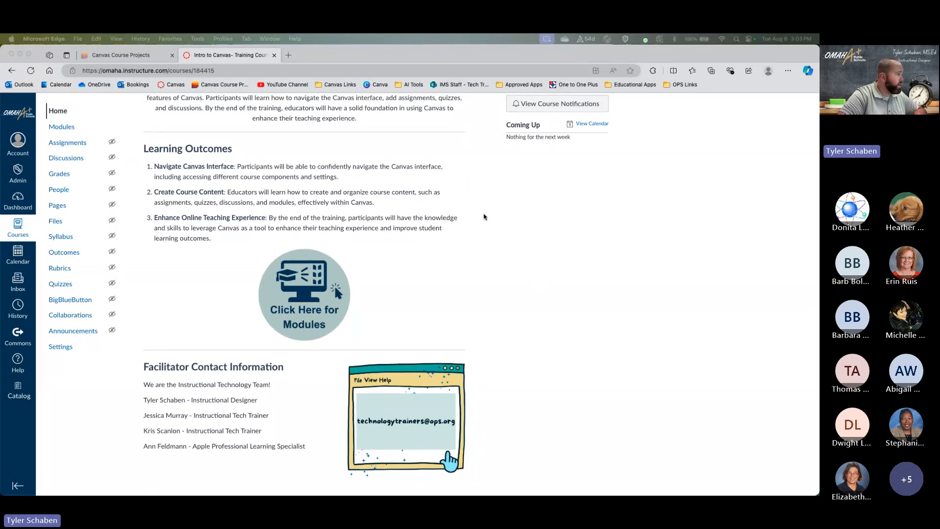
- Open Modules from the 'Click Here for Modules' image and scroll down the module list
click(303, 298)
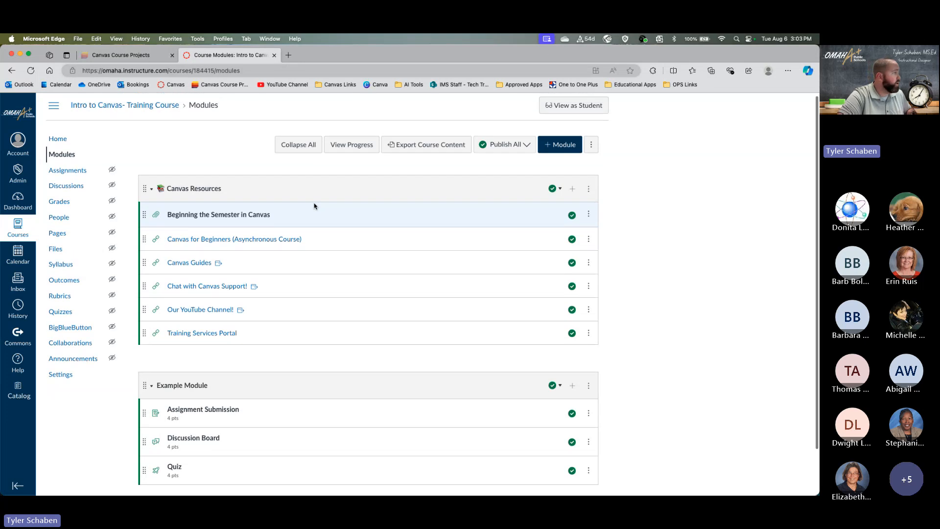
scroll(314, 206, down, 2)
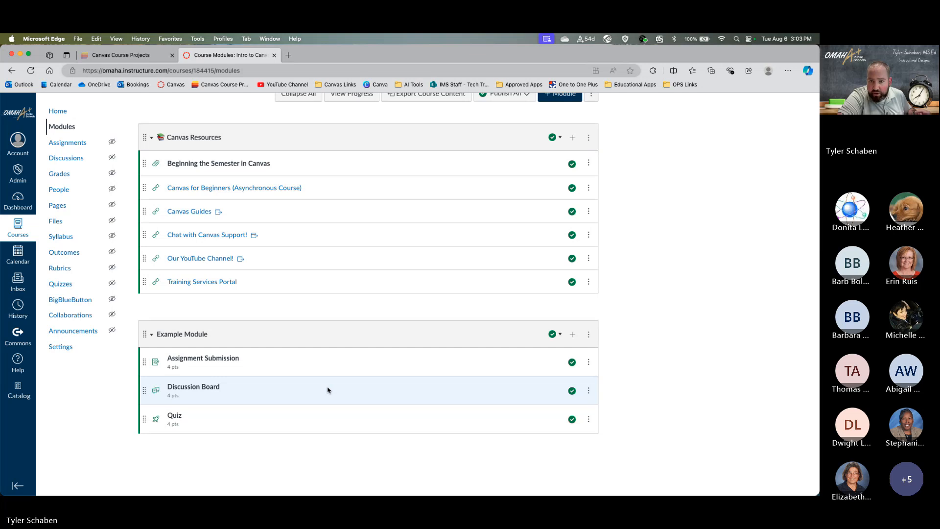
- In course Settings, copy the secret self-enrollment link, then review Course Details and Current Users
click(76, 349)
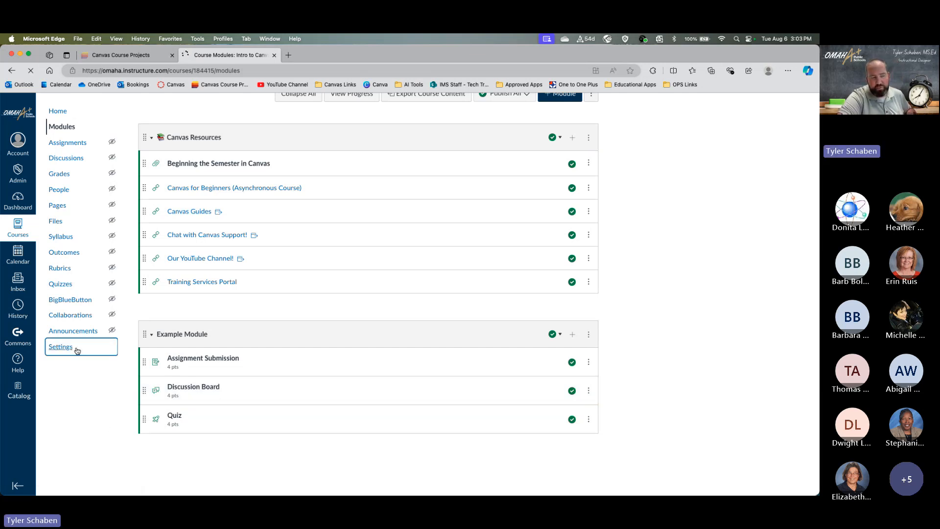
scroll(383, 399, down, 10)
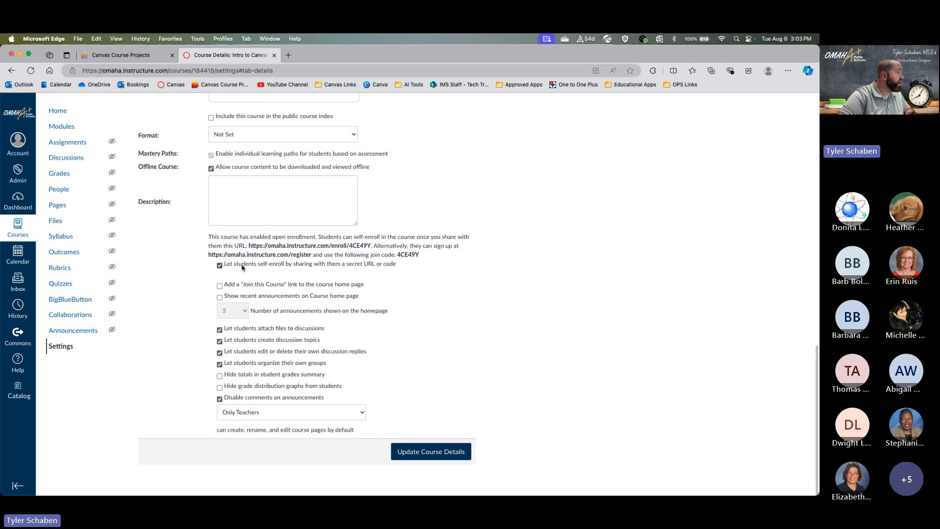
drag(249, 246, 371, 247)
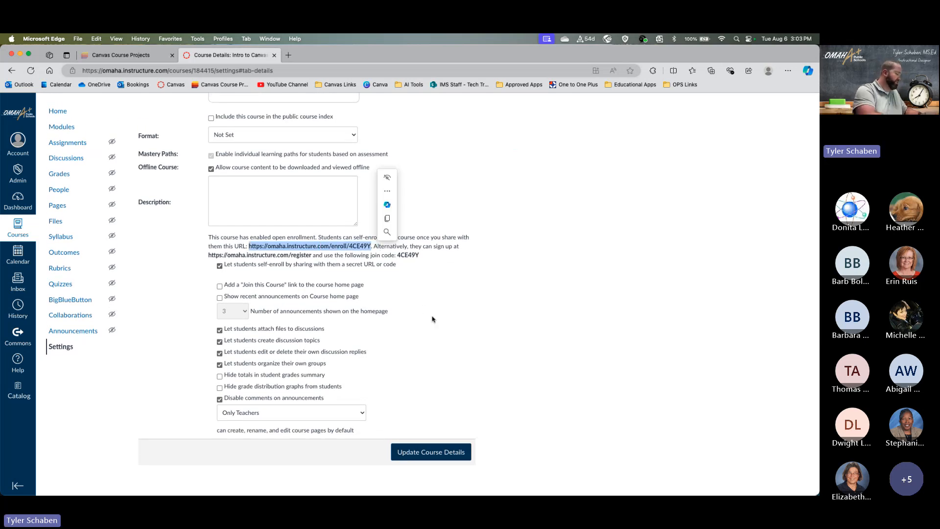
key(super+c)
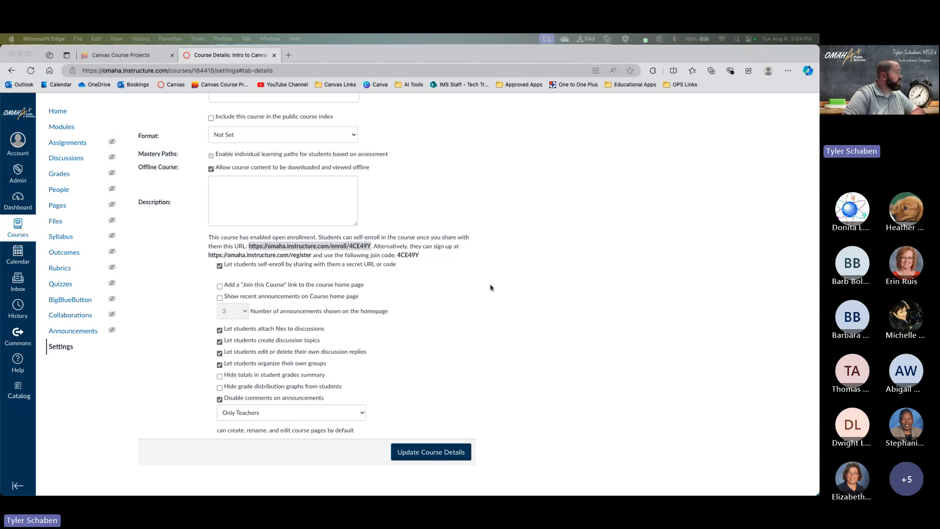
scroll(490, 287, up, 3)
scroll(490, 288, up, 5)
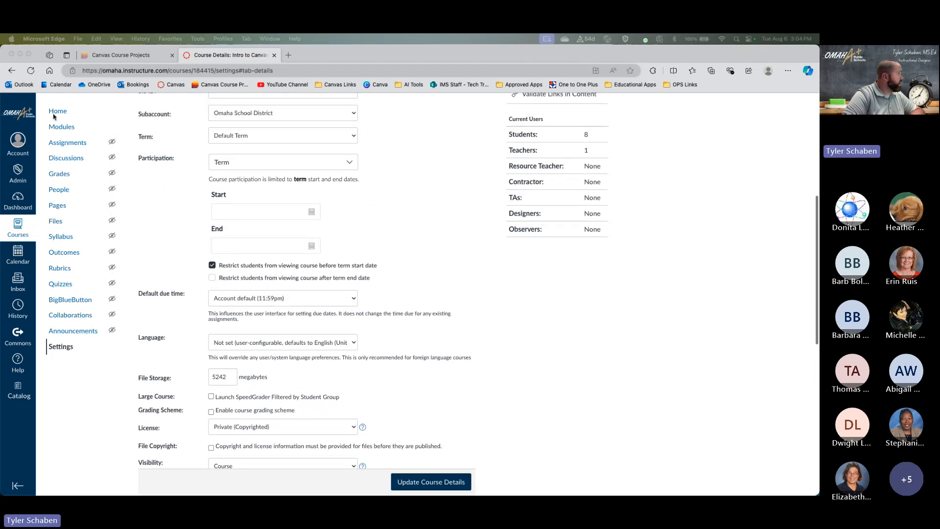
- Return to Modules and scroll through Canvas Resources and the 4-point Example Module items
click(62, 127)
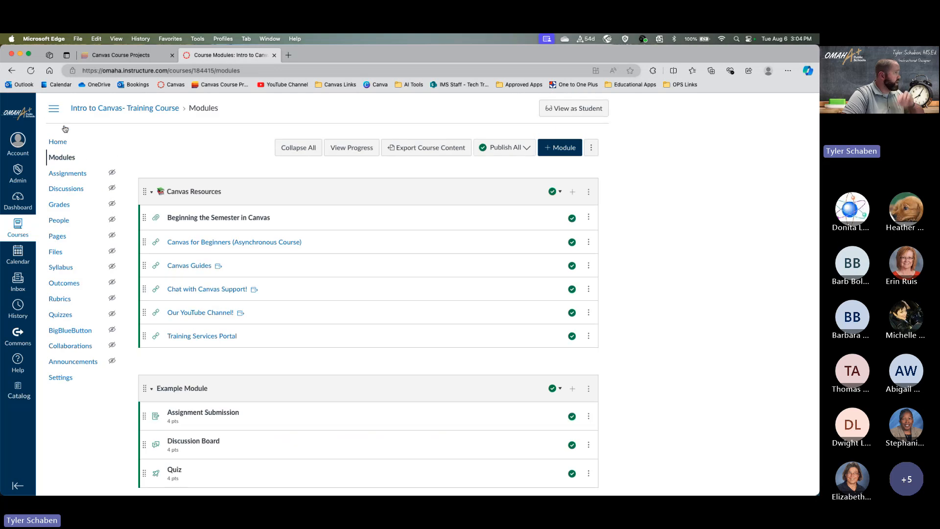
scroll(375, 239, down, 2)
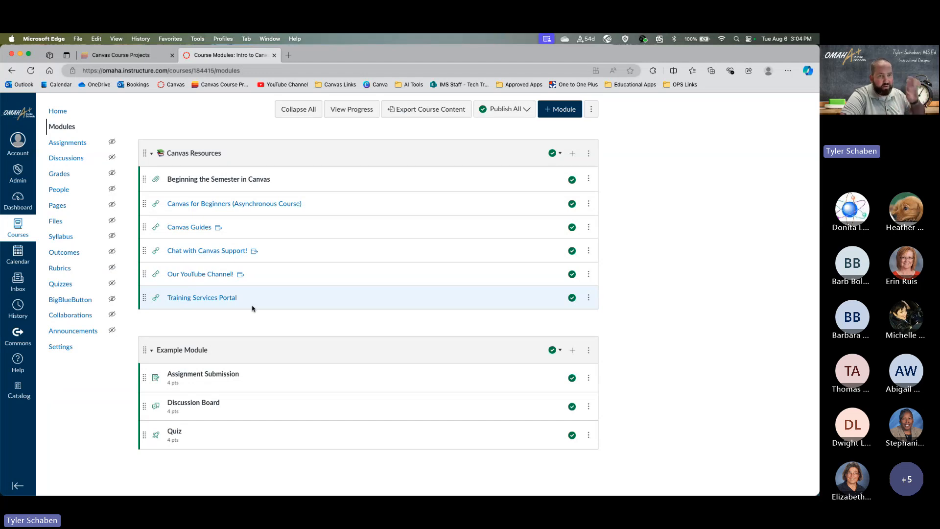
scroll(227, 268, down, 1)
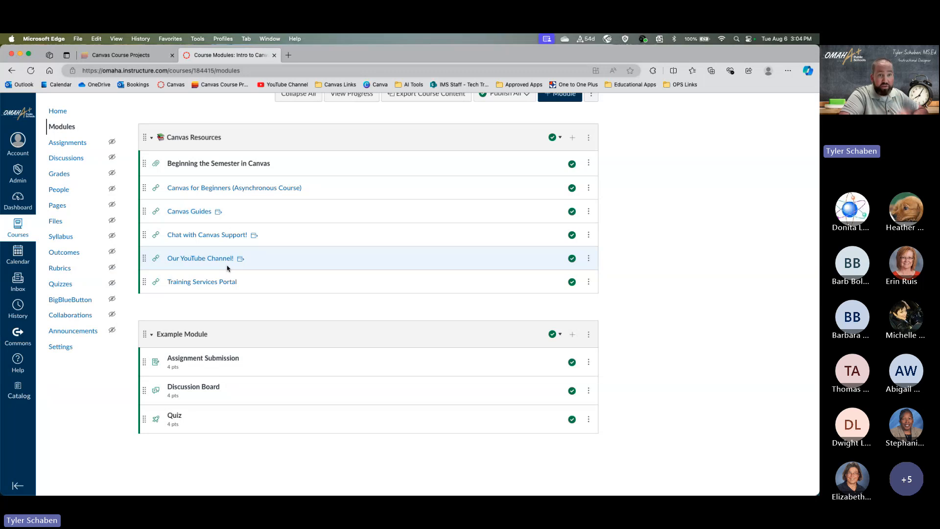
scroll(260, 269, up, 2)
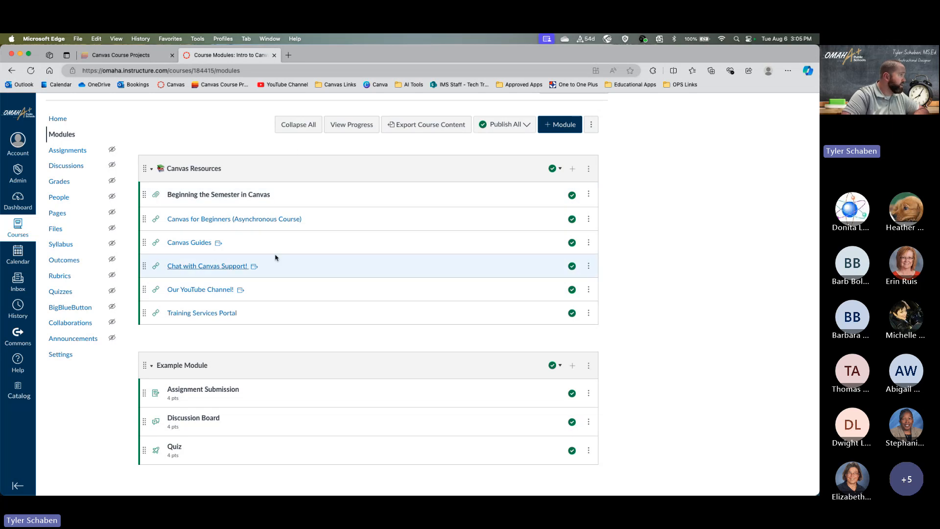
scroll(272, 227, down, 2)
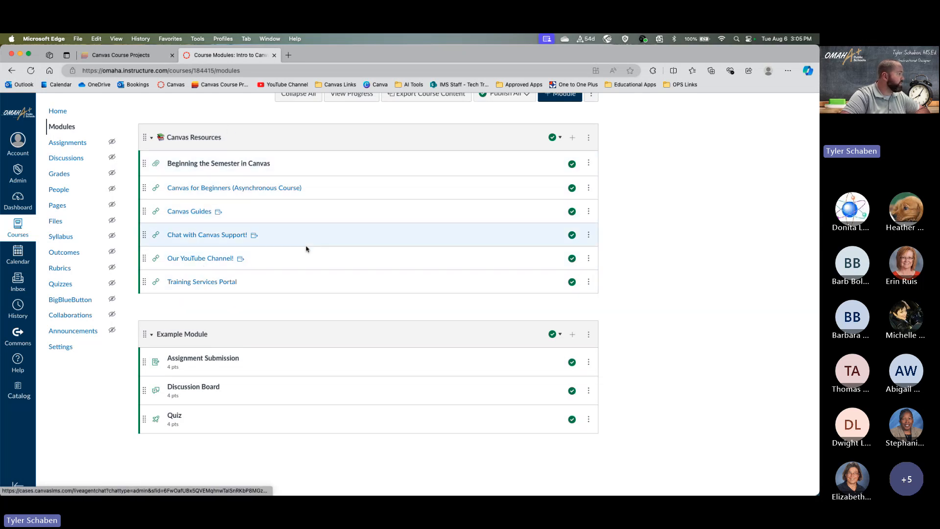
scroll(297, 251, down, 1)
scroll(220, 342, up, 1)
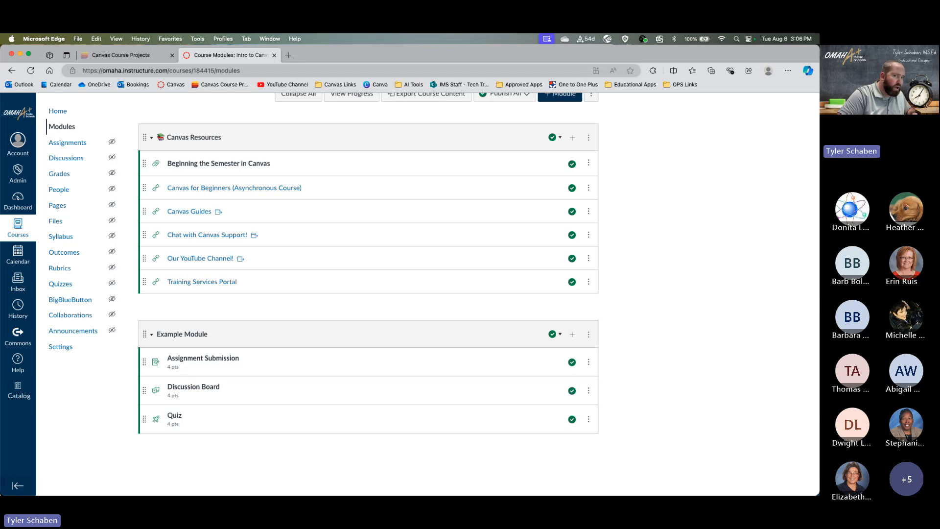
mouse_move(392, 495)
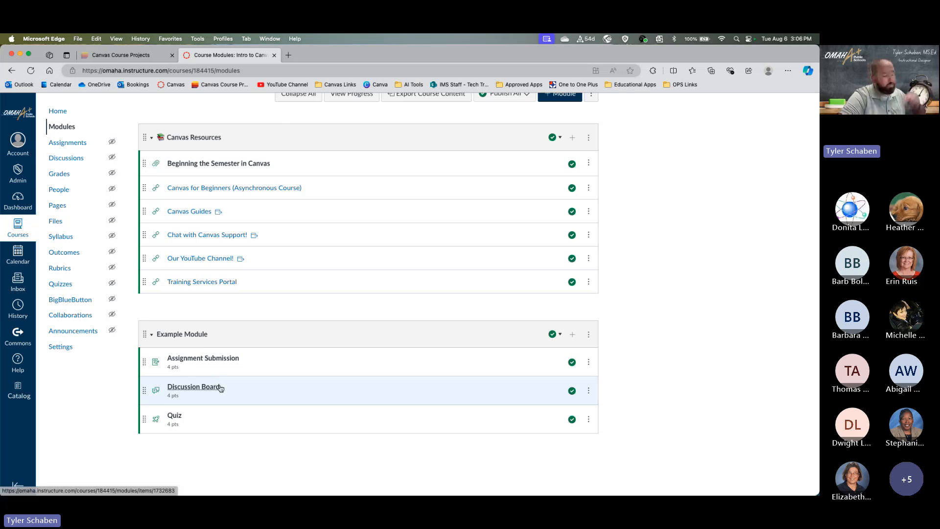
scroll(226, 375, up, 3)
scroll(226, 374, down, 3)
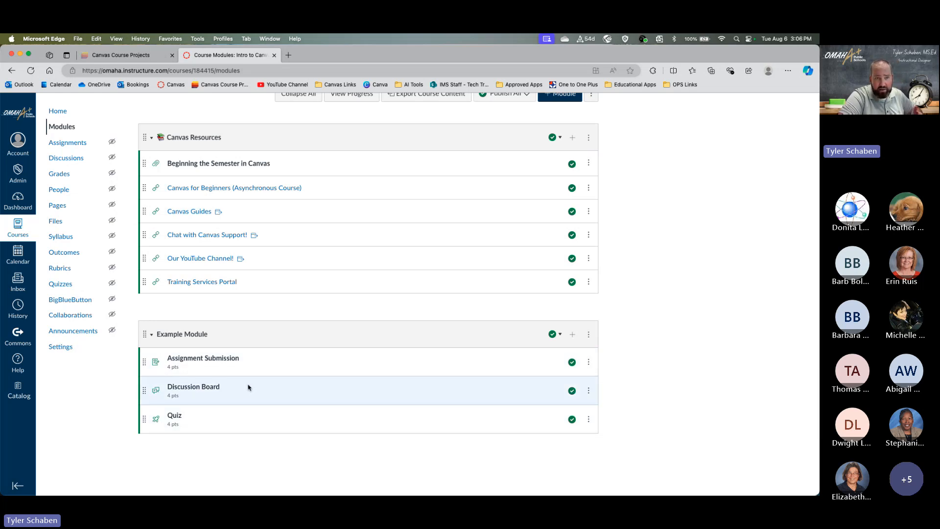
scroll(248, 388, up, 3)
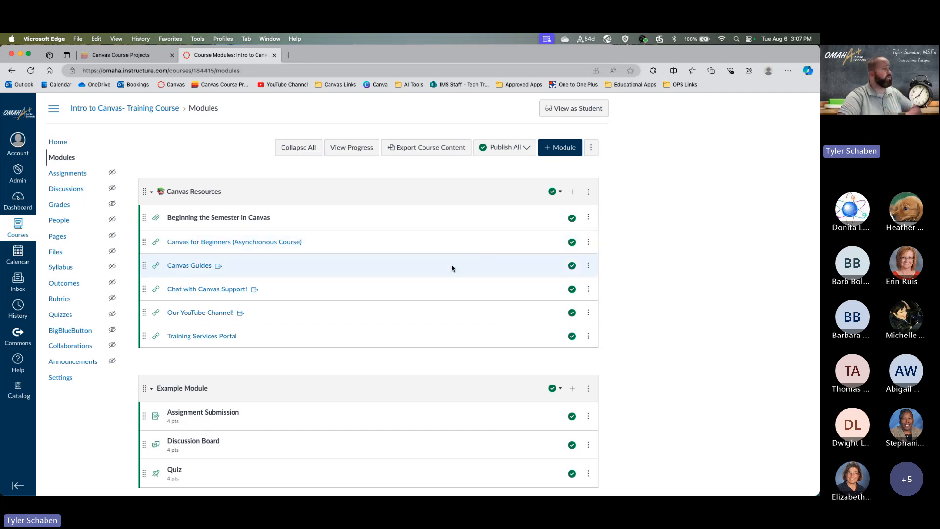
- Enter Student View, reset the test student, and go to the course Modules list
click(574, 109)
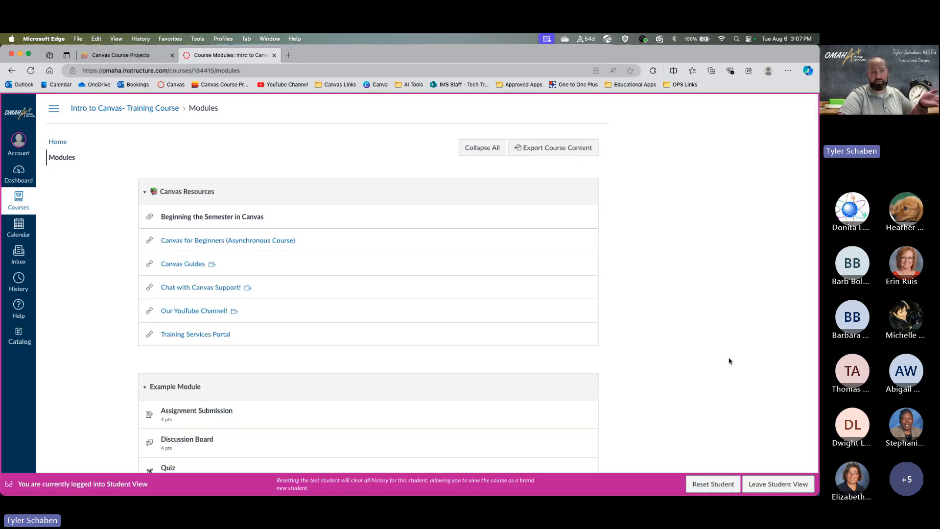
click(787, 483)
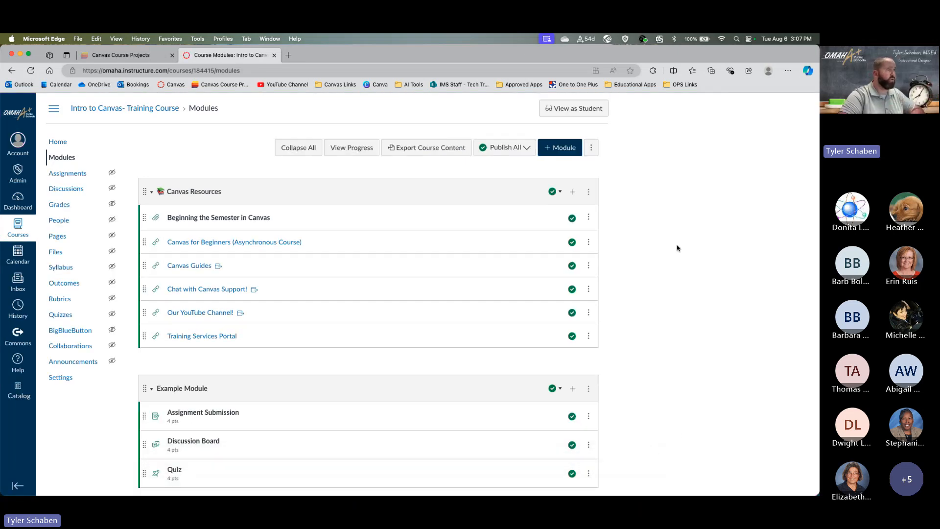
click(590, 107)
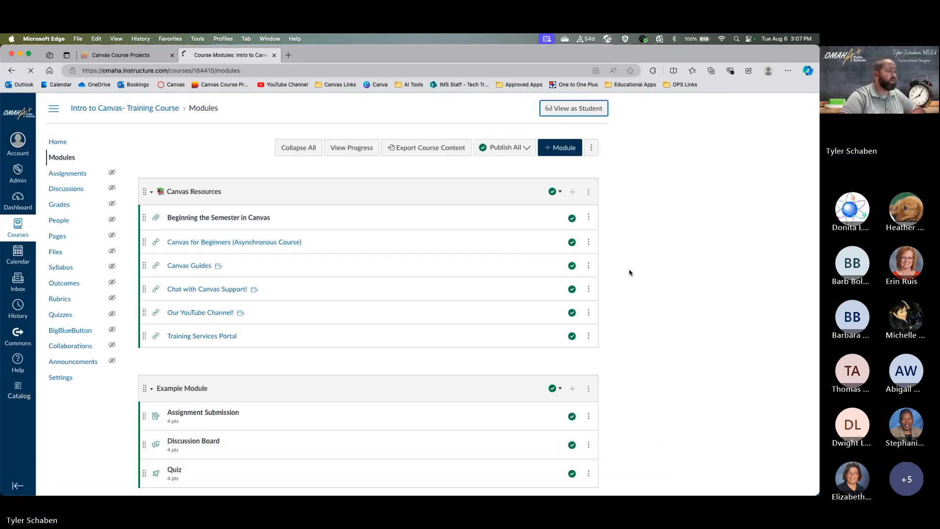
click(714, 484)
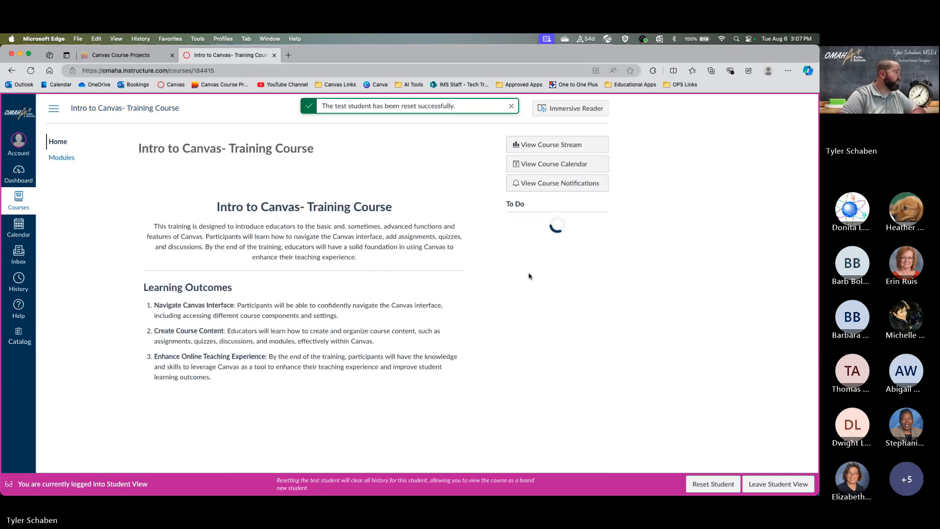
click(68, 160)
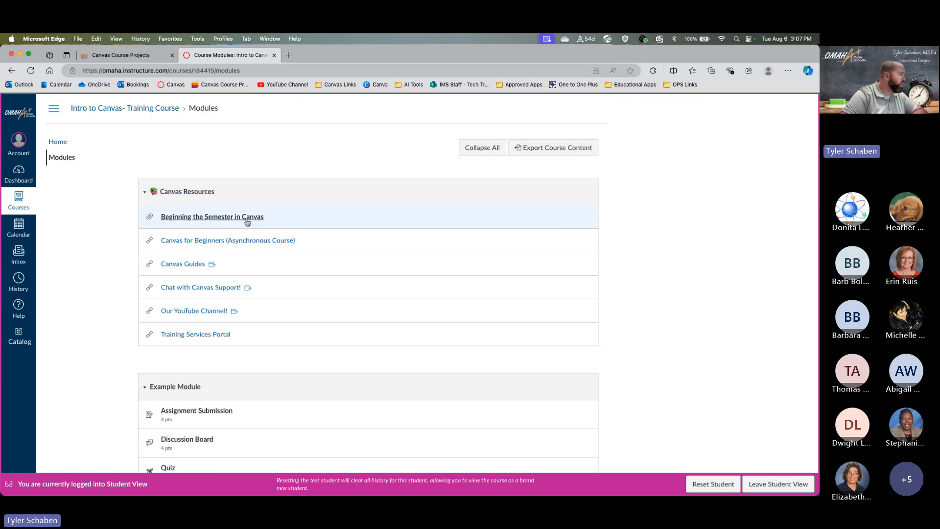
scroll(243, 216, down, 3)
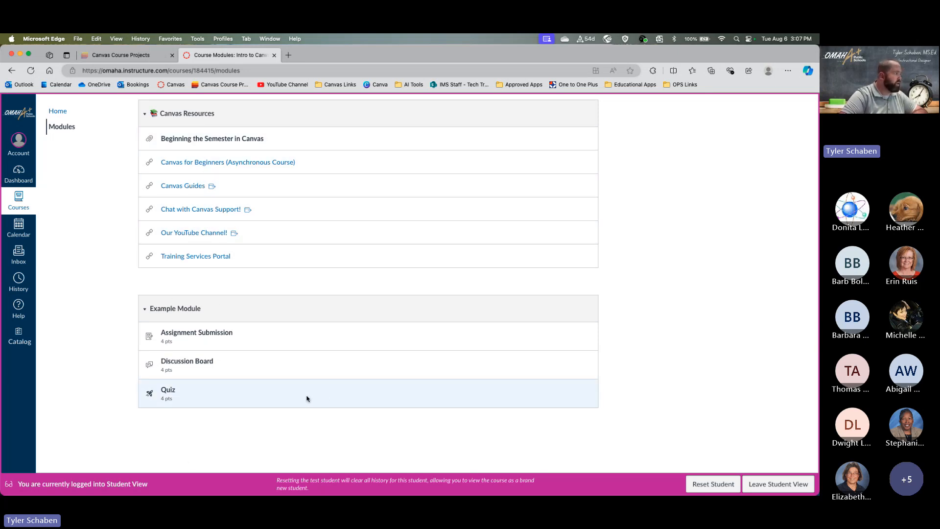
- Open Assignment Submission as the test student and add a text box below the essay prompt
click(181, 335)
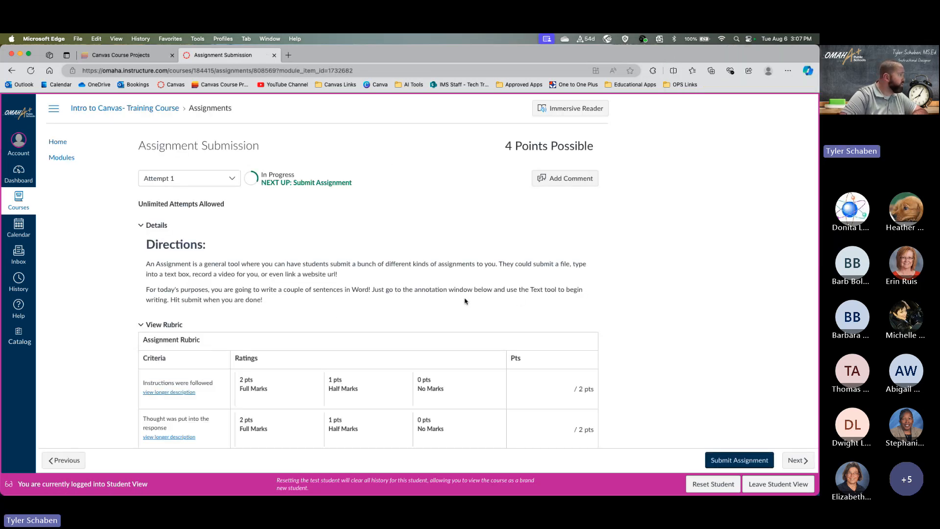
scroll(465, 300, down, 5)
scroll(463, 298, up, 3)
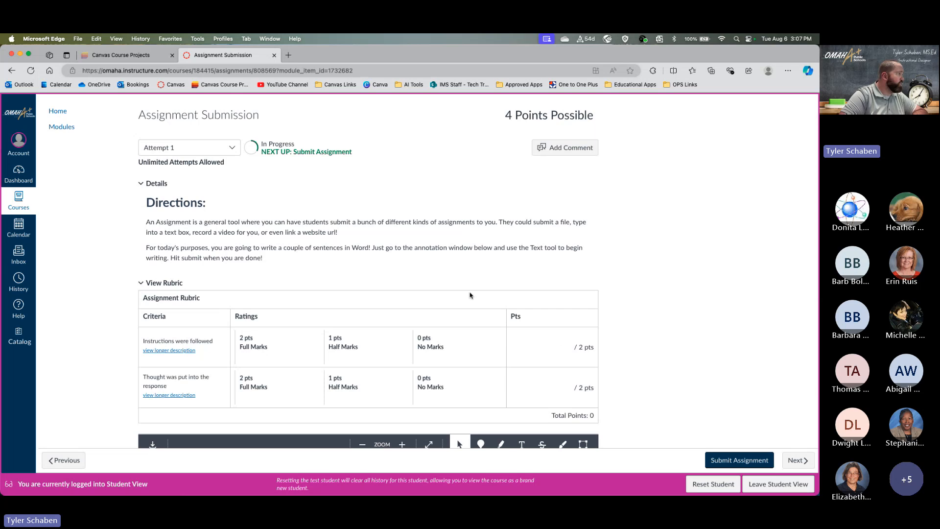
scroll(460, 325, down, 10)
scroll(439, 325, up, 5)
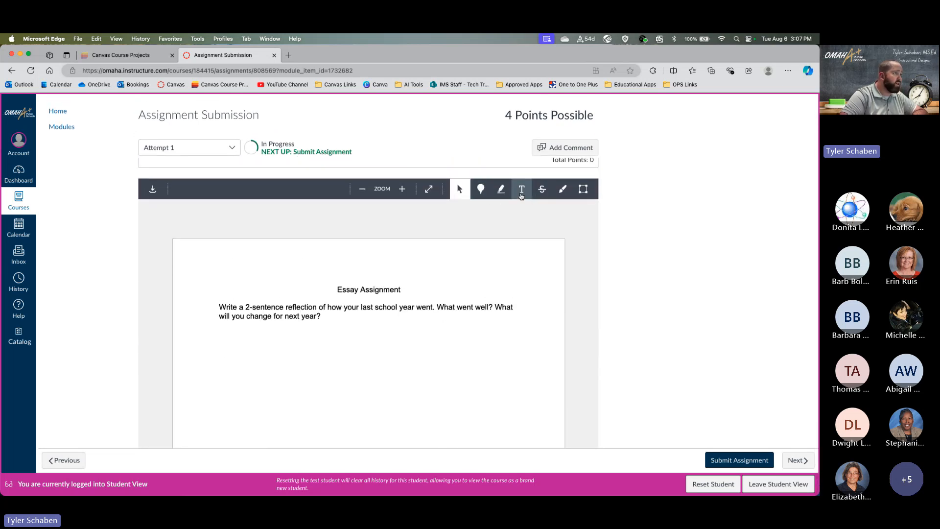
click(522, 195)
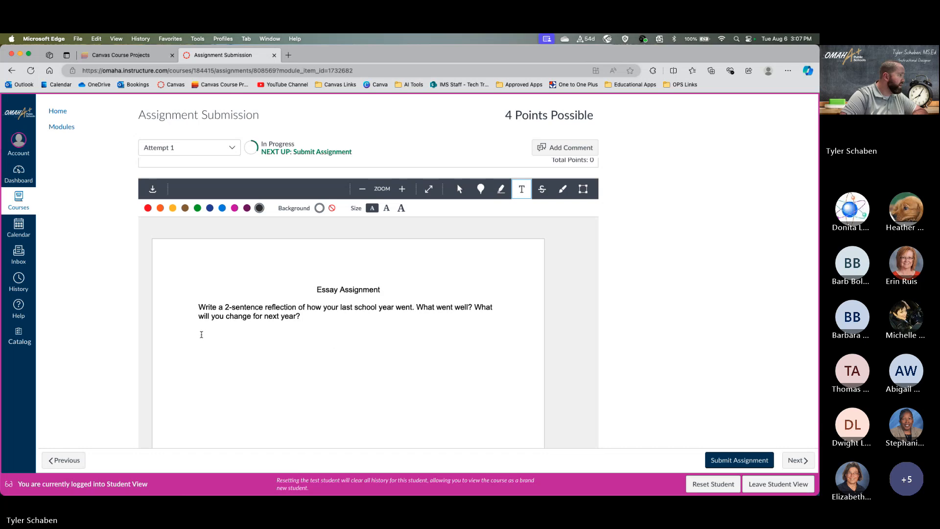
click(202, 335)
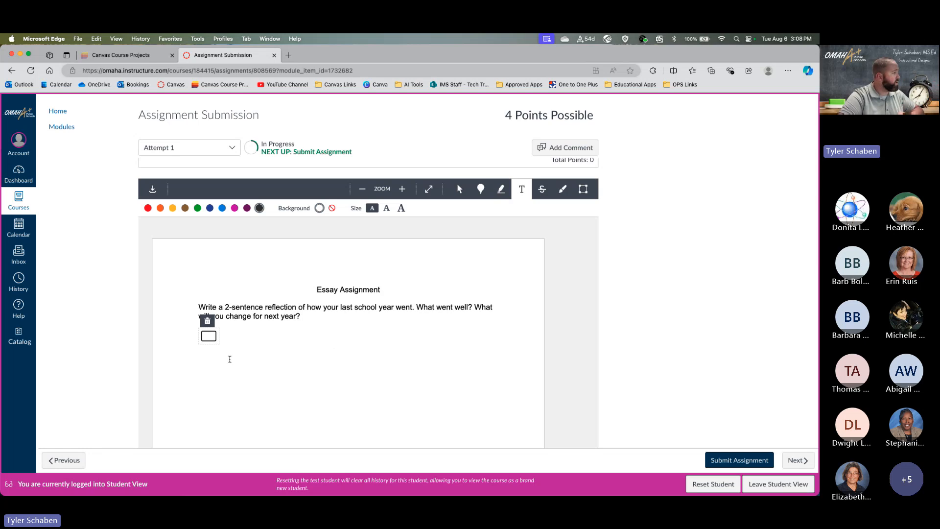
scroll(629, 357, down, 3)
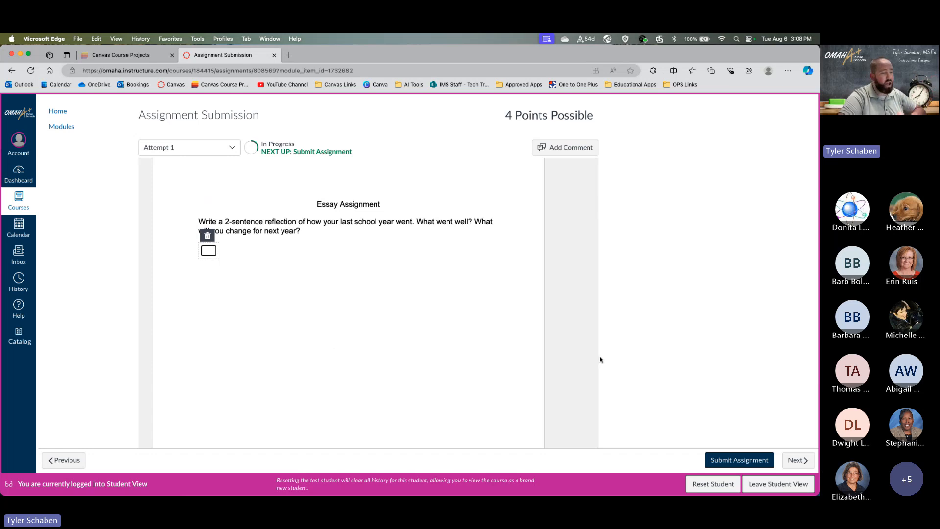
scroll(621, 373, up, 10)
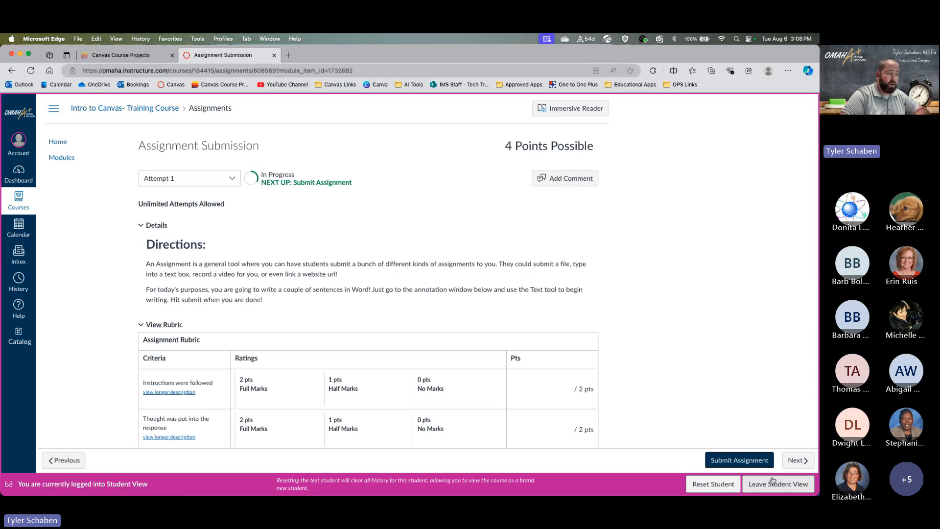
- Go to the Discussion Board topic, read its directions, then continue on to the Quiz
click(791, 465)
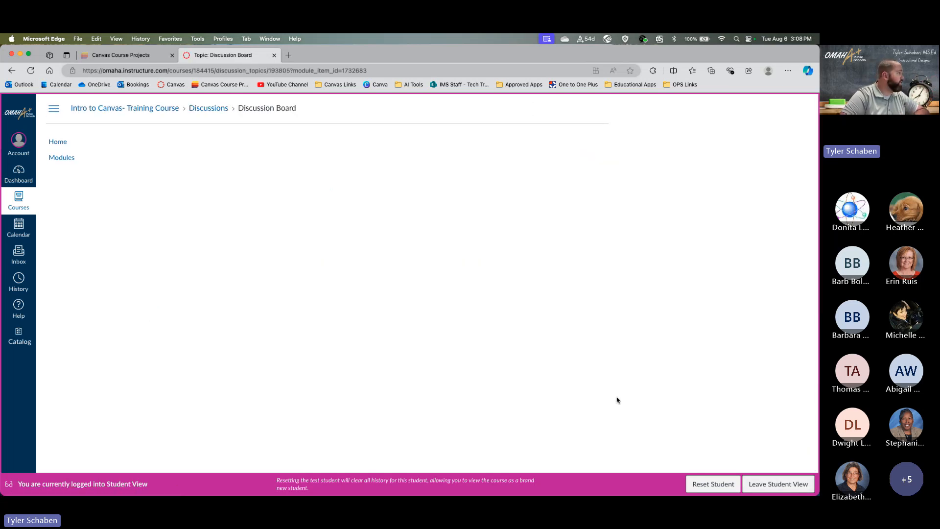
scroll(455, 332, down, 2)
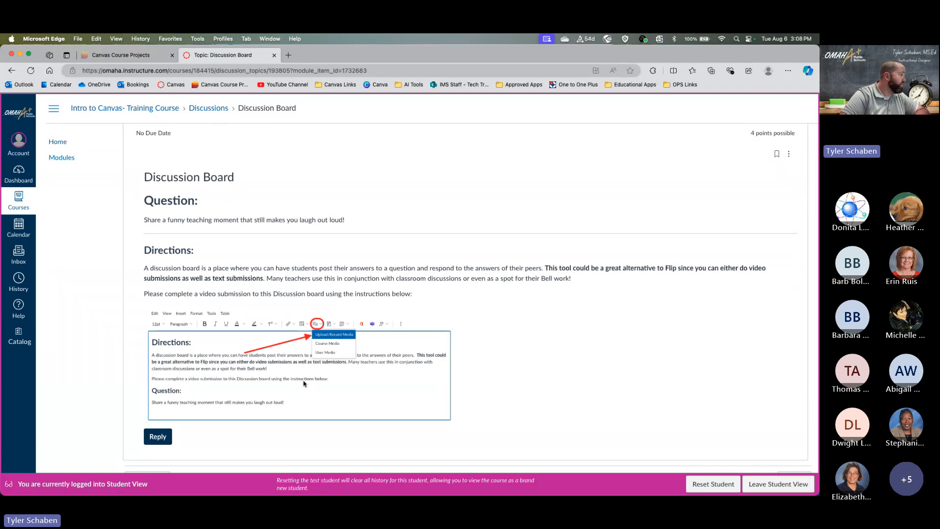
scroll(298, 373, down, 1)
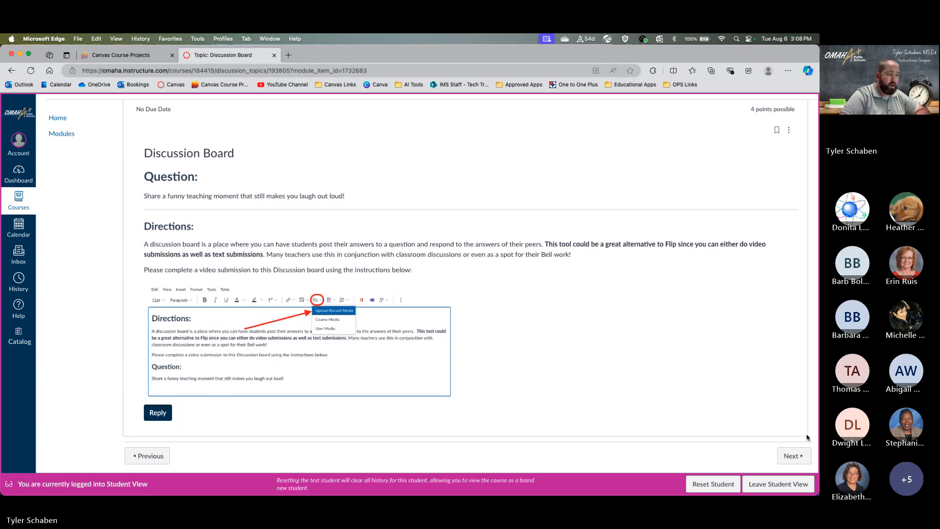
click(802, 454)
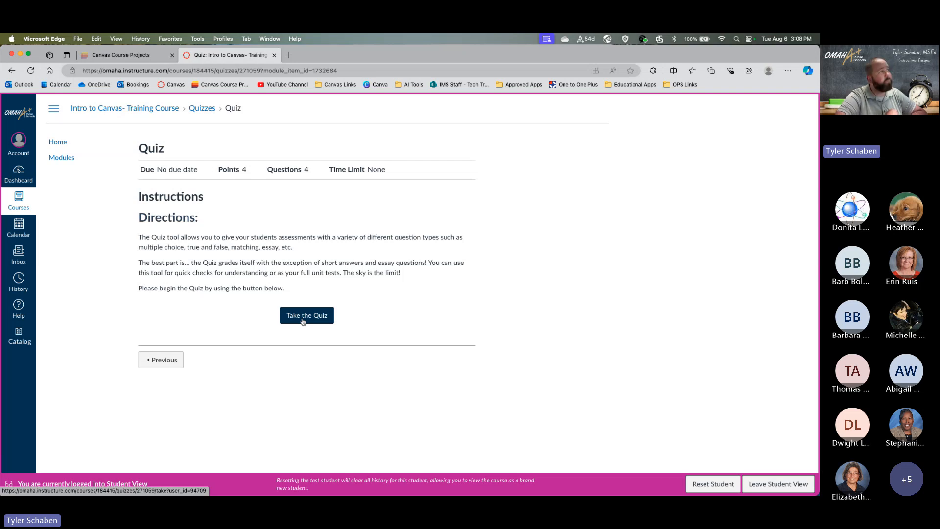
- Open a blank new browser tab beside the Canvas Quiz tab
click(289, 57)
- Search 'digital timer', open vClock, and start a 5-minute countdown
text(d)
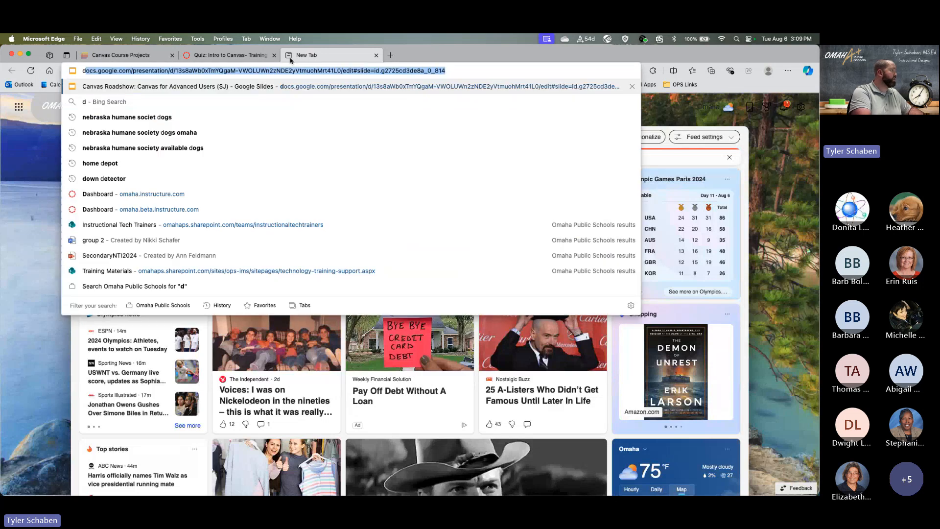
text(igital timer)
key(Return)
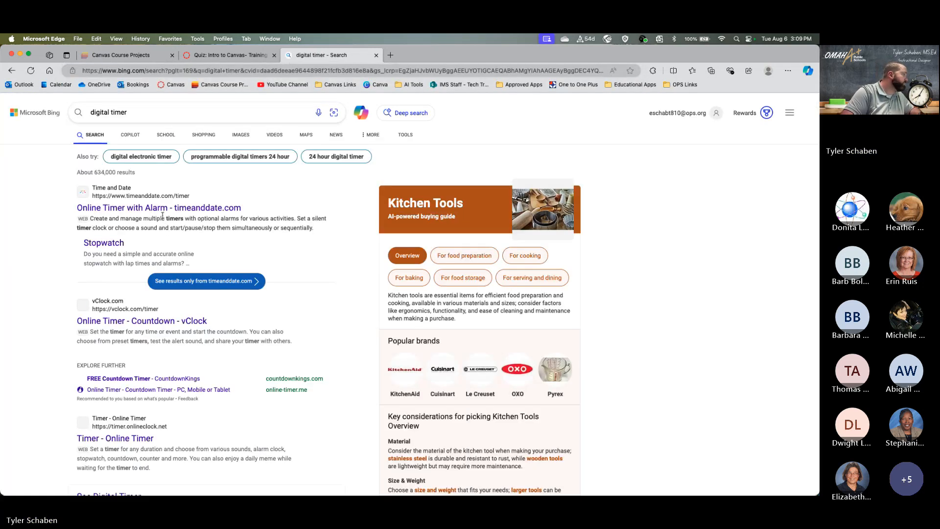
scroll(91, 260, down, 2)
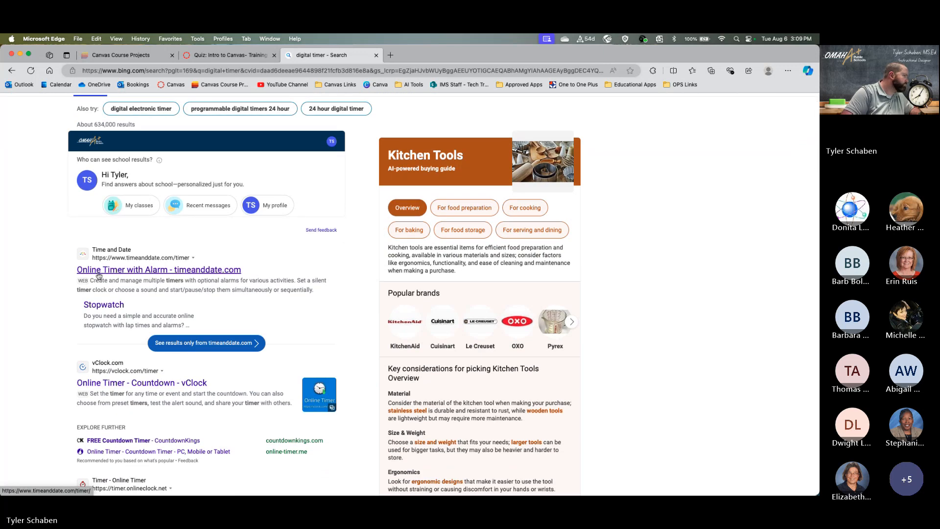
click(130, 384)
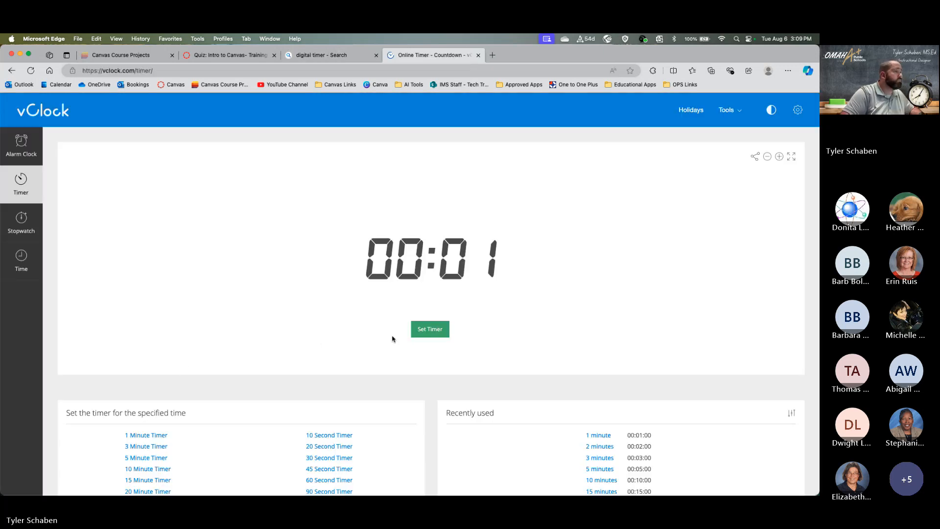
click(430, 329)
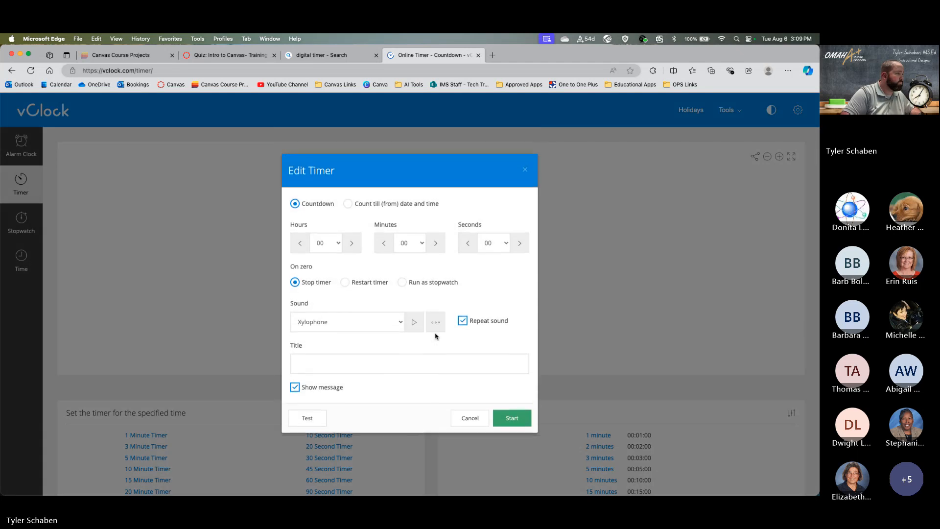
click(420, 245)
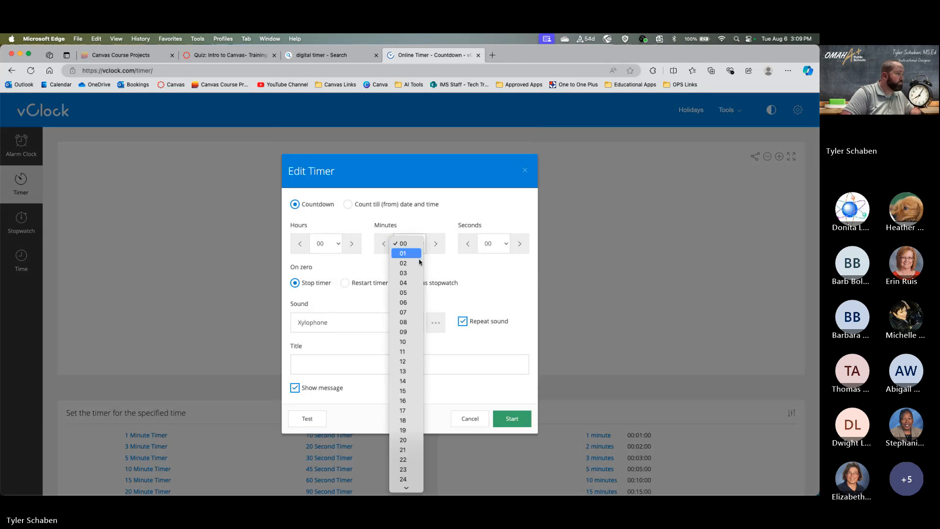
click(406, 293)
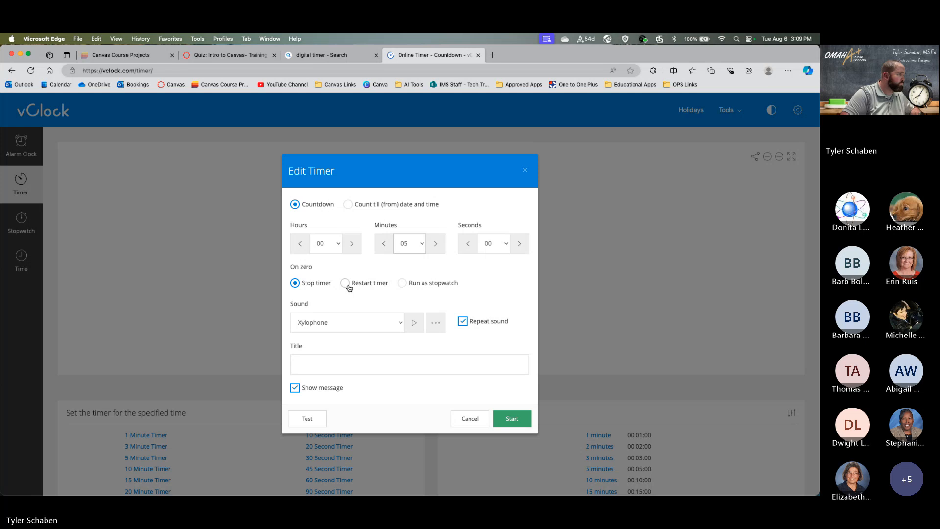
click(519, 421)
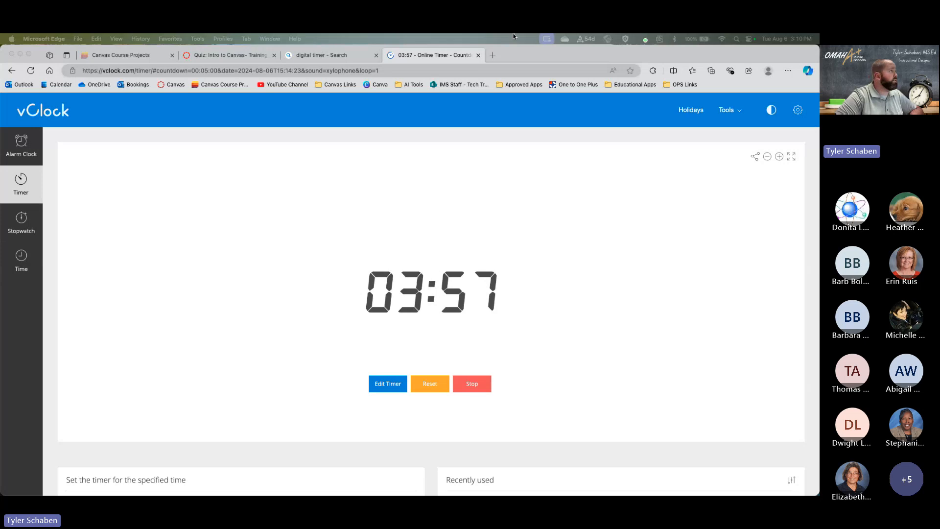
- Back in the Canvas tab, go two items back to Assignment Submission's Essay Assignment document
click(209, 56)
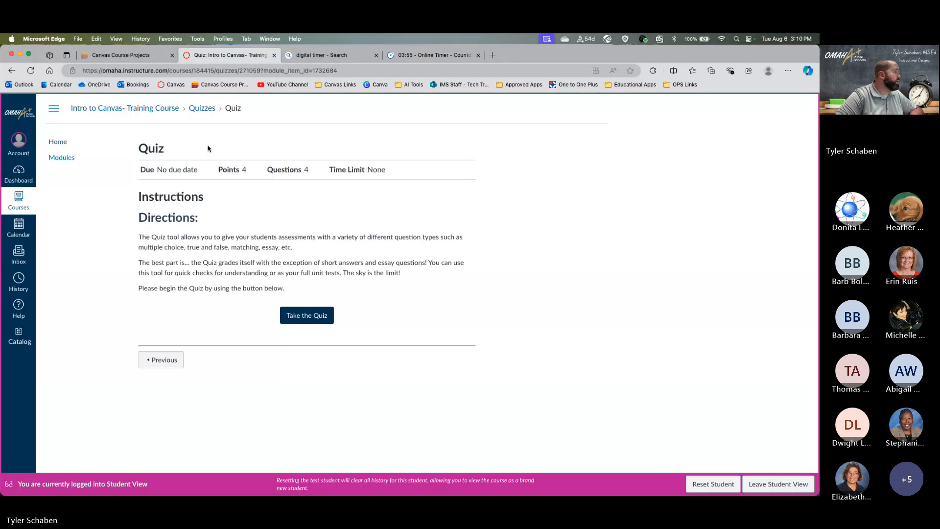
click(155, 366)
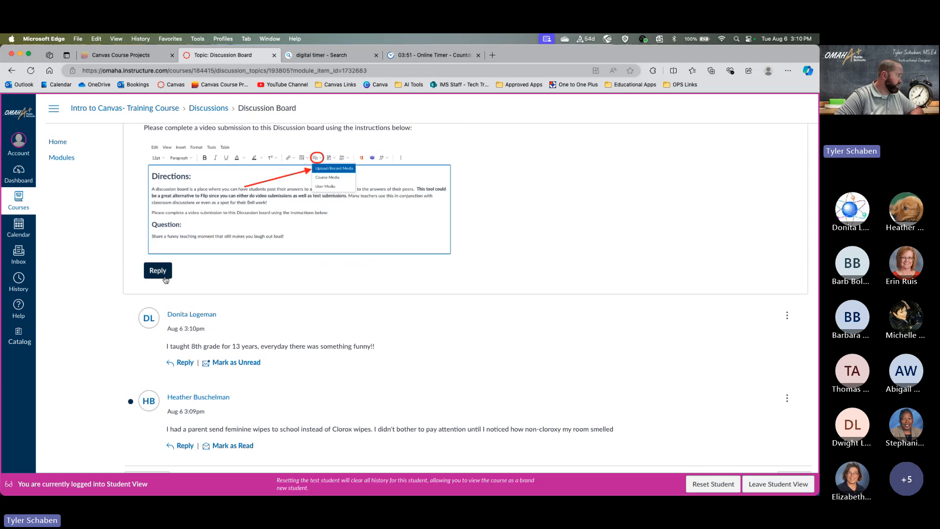
scroll(202, 353, down, 1)
click(170, 454)
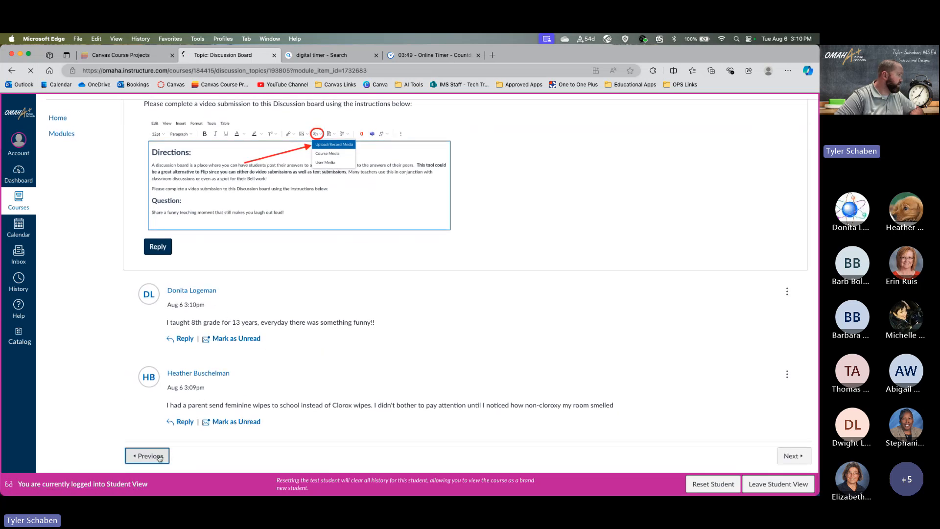
scroll(383, 257, down, 10)
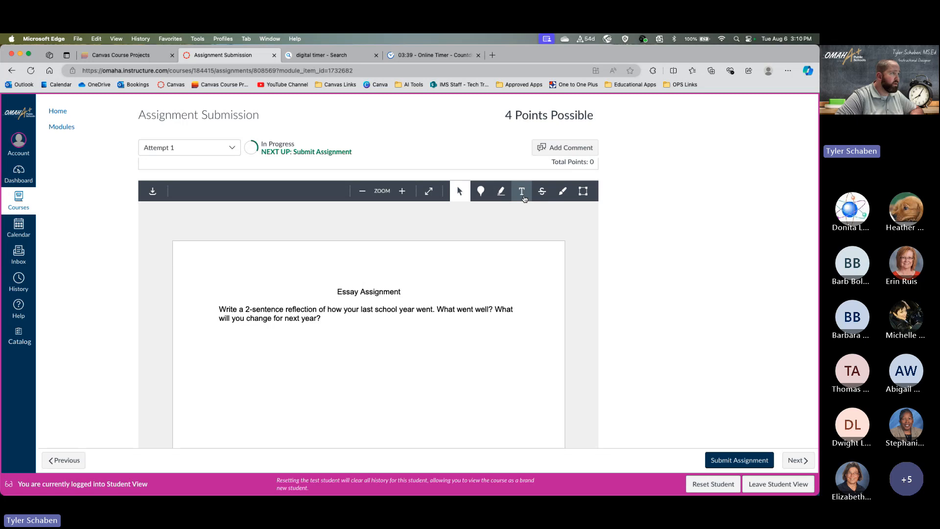
- With the Text (T) tool, place an empty text box below the Essay Assignment's question
click(522, 195)
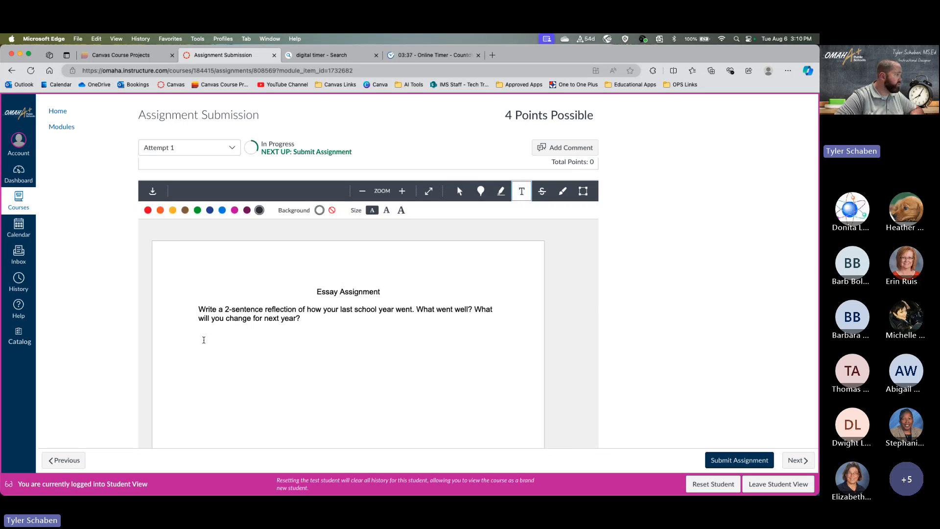
click(202, 333)
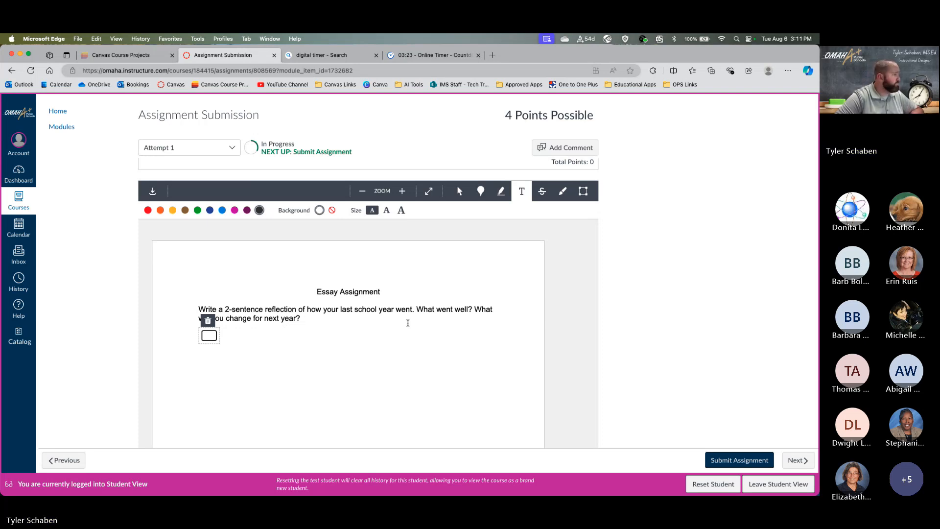
scroll(407, 323, down, 2)
scroll(408, 323, up, 2)
scroll(408, 322, down, 4)
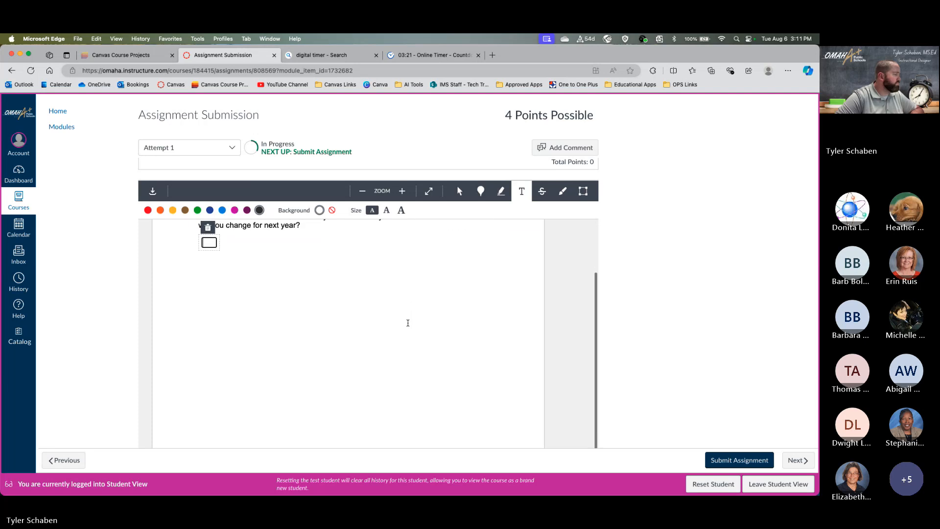
scroll(408, 323, up, 4)
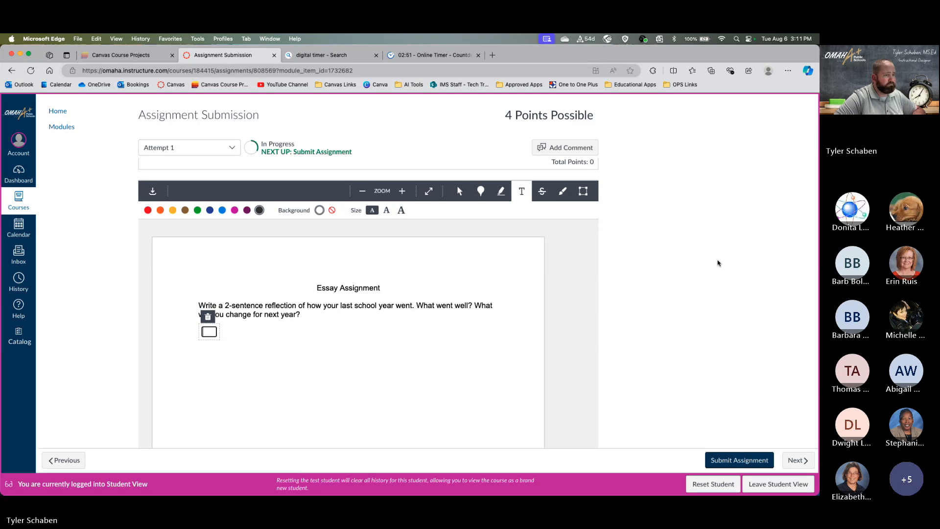
scroll(718, 263, down, 3)
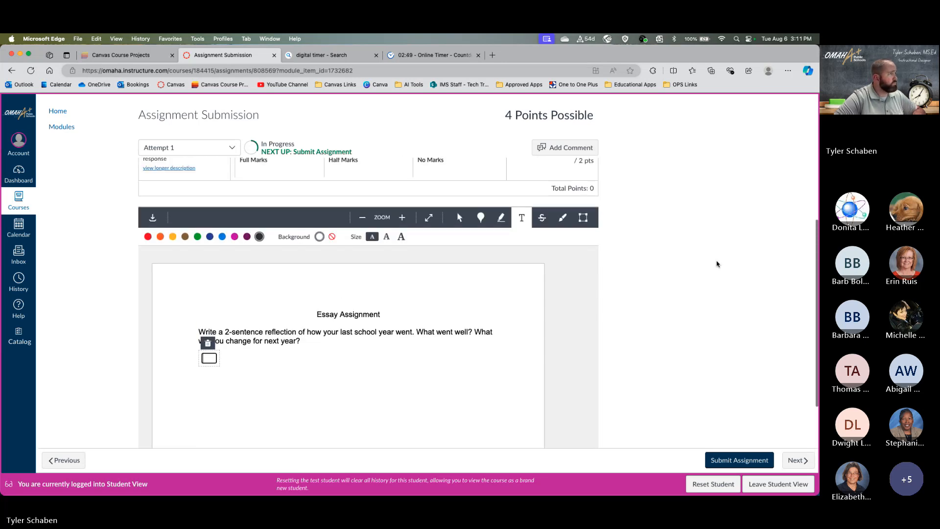
scroll(718, 263, down, 3)
scroll(717, 264, up, 3)
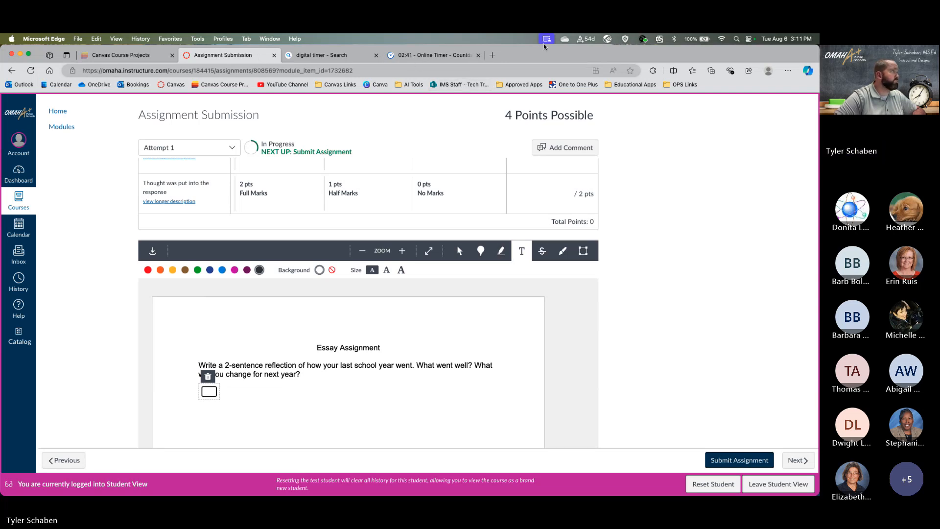
- Dismiss the vClock 5-minute timer alert at 00:00 and return to the Canvas Assignment Submission tab
click(408, 58)
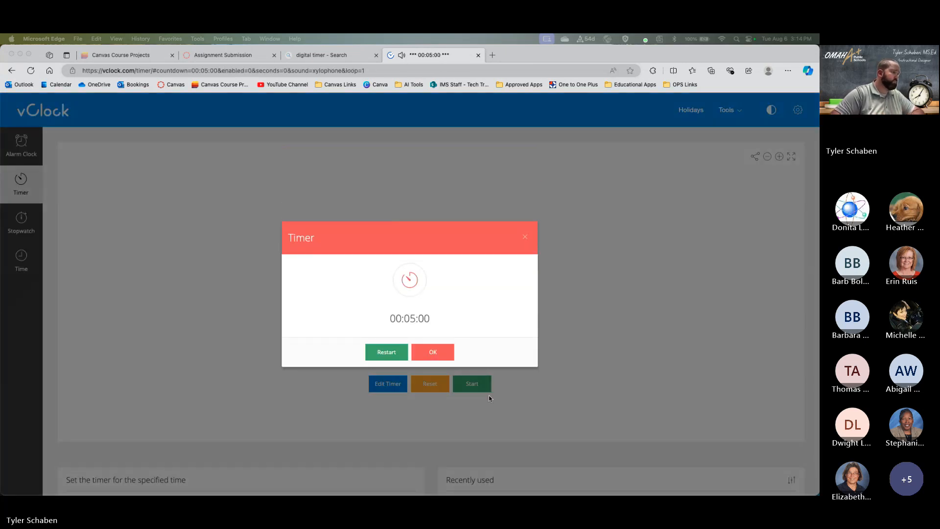
click(445, 349)
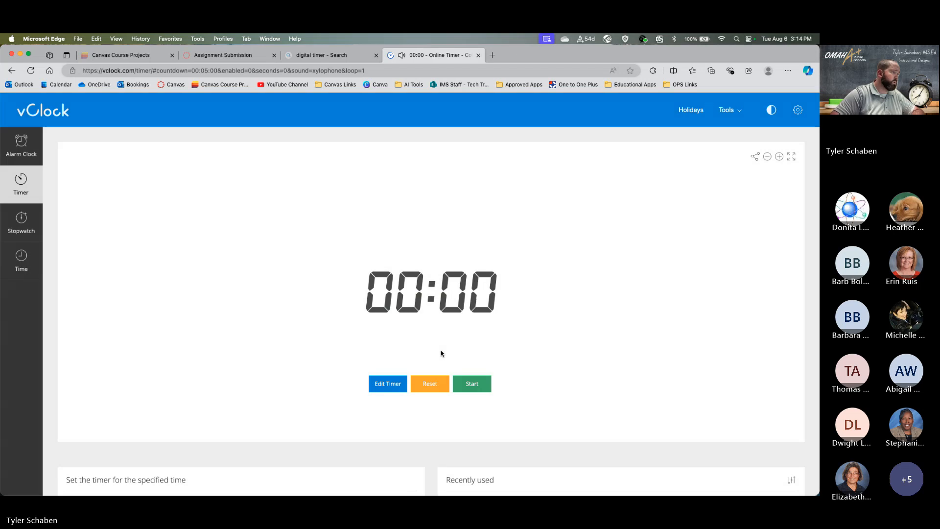
click(202, 56)
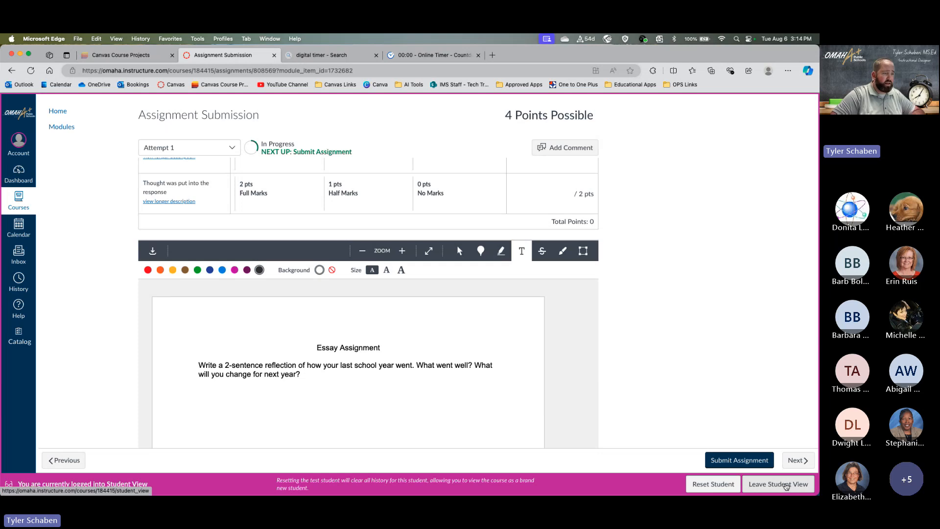
- Leave Student View to reach the teacher's Assignment Submission page showing 0 of 6 graded
click(786, 485)
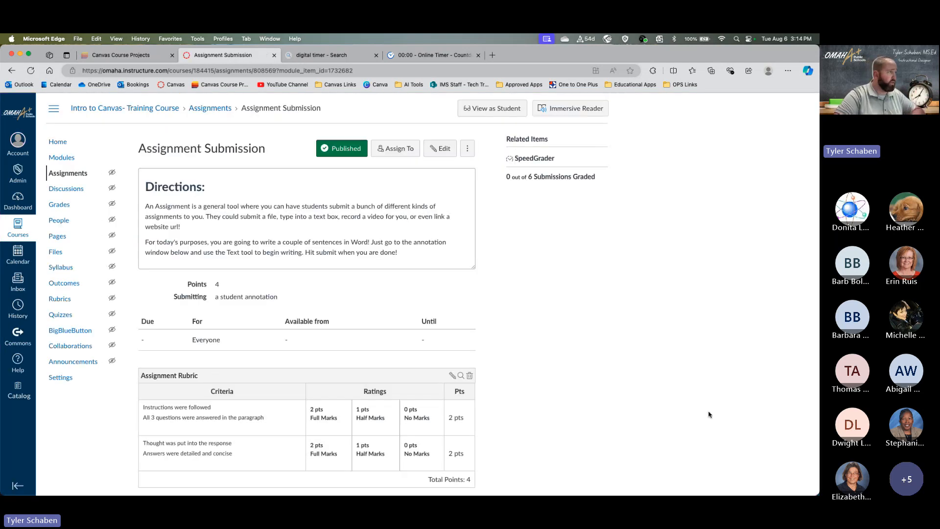
scroll(565, 324, down, 2)
scroll(567, 321, up, 2)
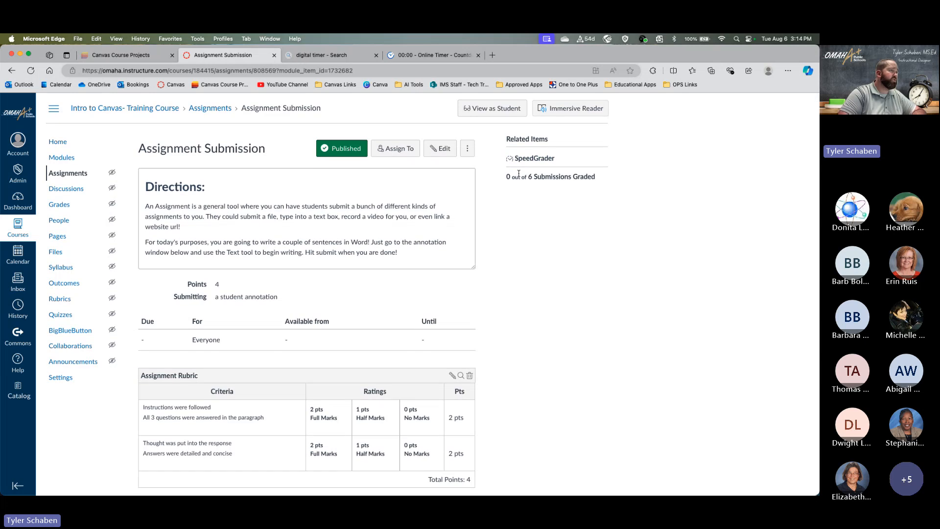
scroll(446, 341, down, 2)
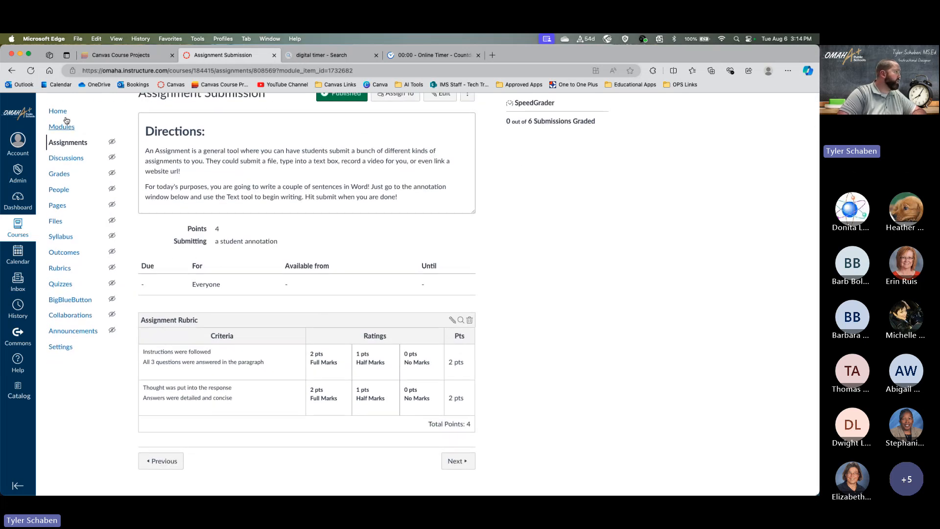
scroll(419, 130, up, 2)
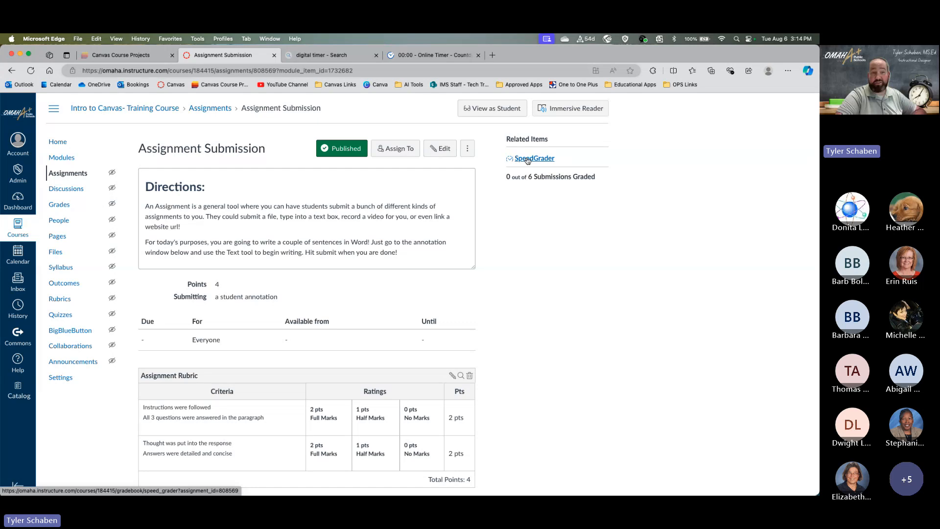
- Open SpeedGrader, page through the next three students' essay submissions, then close its tab
click(527, 159)
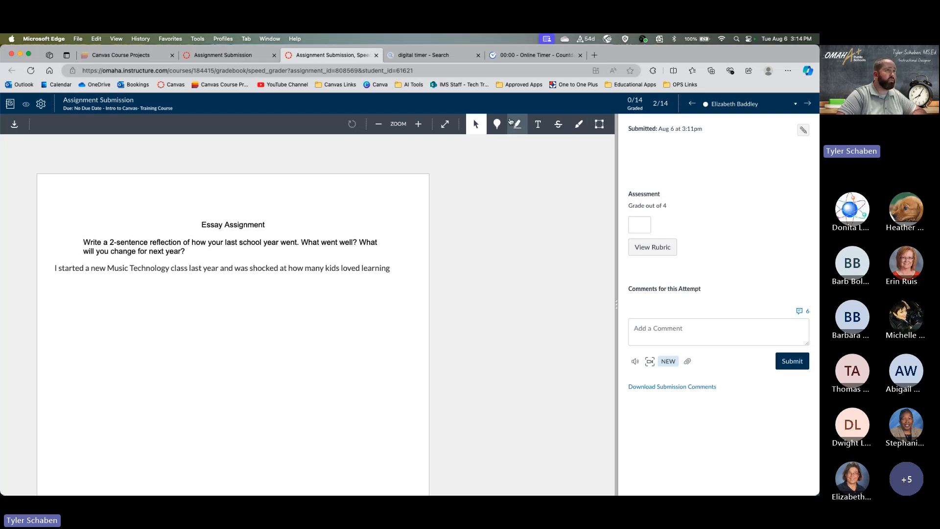
click(808, 103)
click(809, 103)
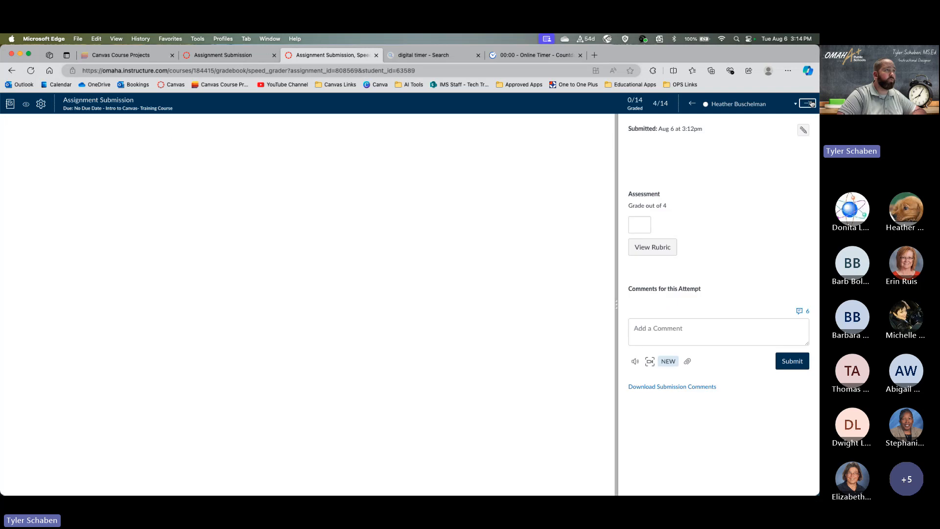
click(810, 104)
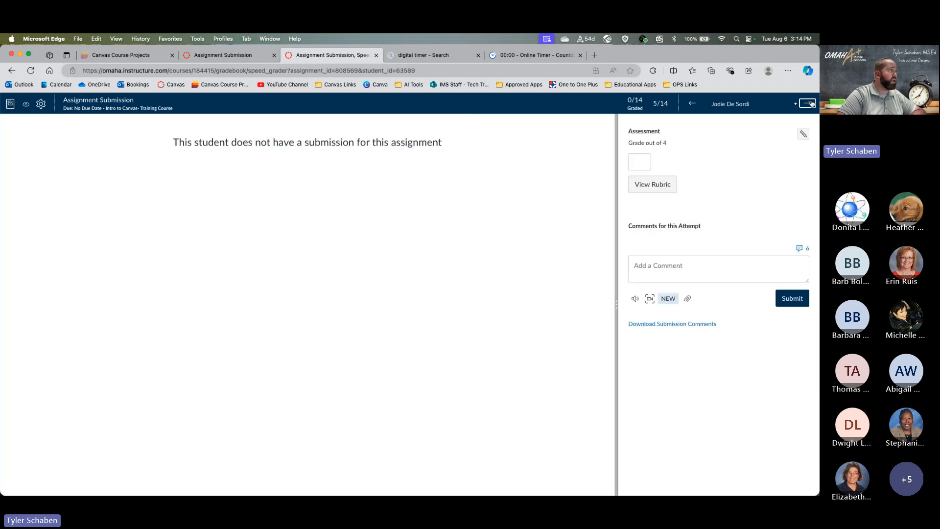
click(376, 56)
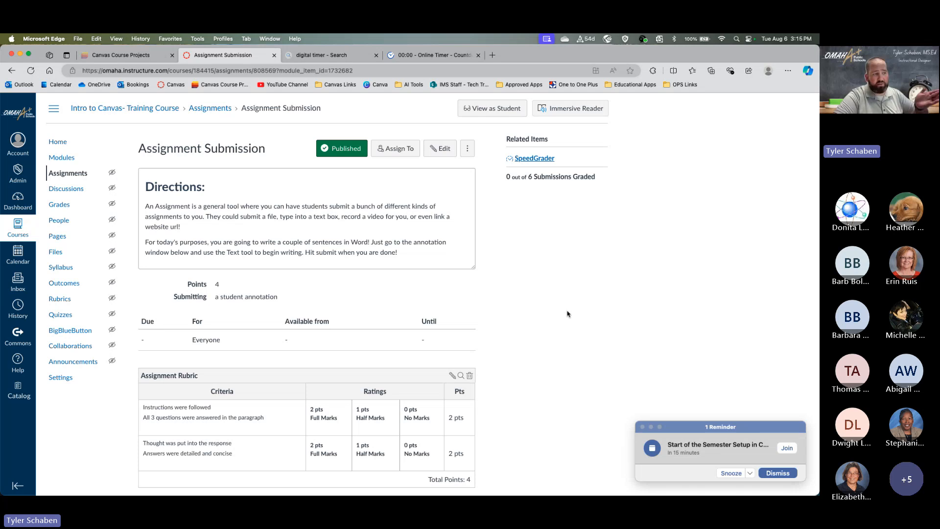
- Dismiss the meeting reminder popup on the Assignment Submission page
click(778, 472)
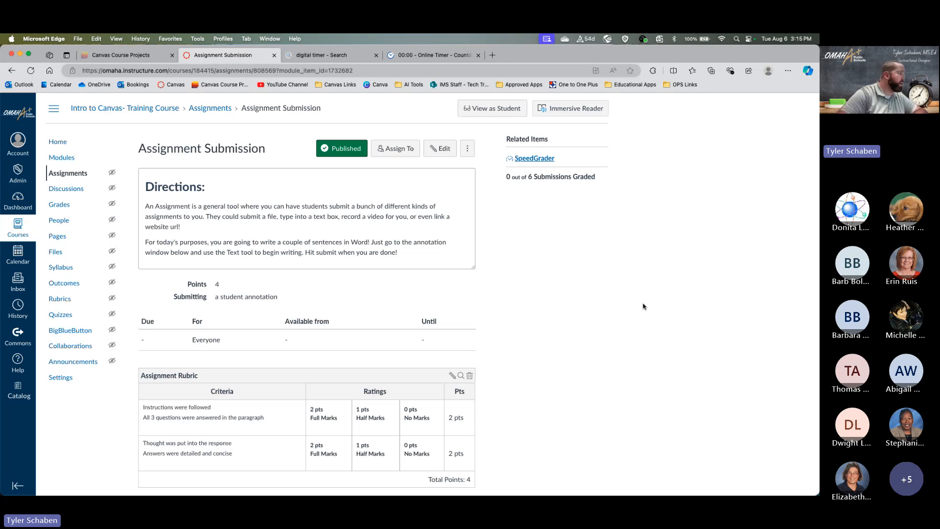
scroll(510, 343, down, 3)
- Read through the Discussion Board topic's 6 replies, then advance to the Quiz module item
click(460, 461)
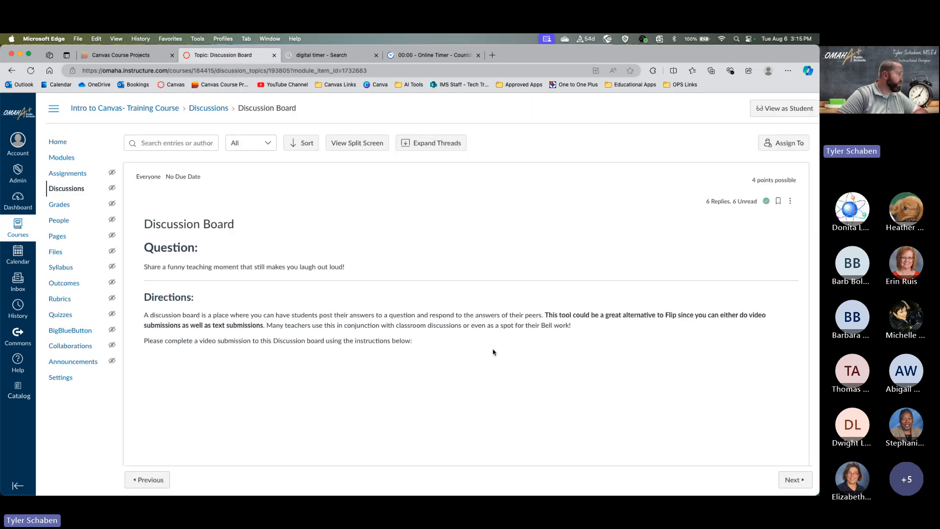
scroll(495, 351, down, 10)
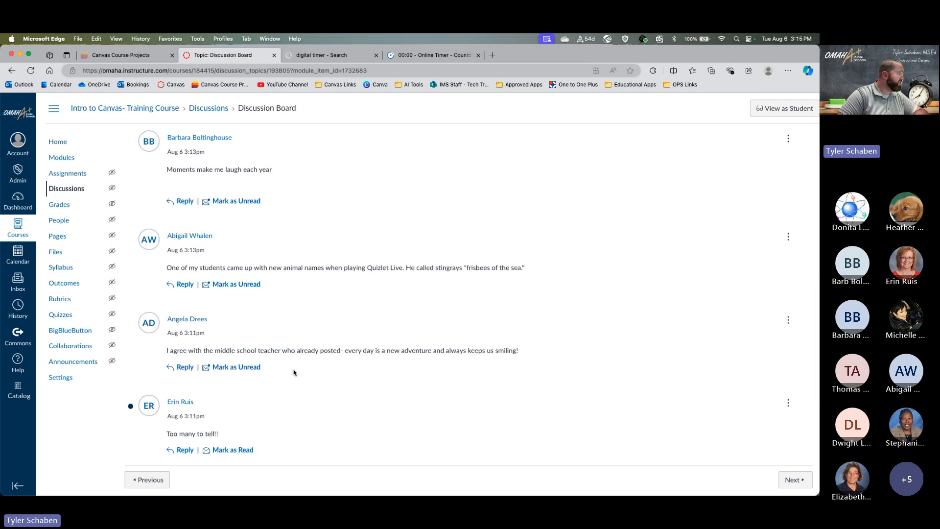
scroll(299, 362, down, 4)
scroll(304, 355, down, 2)
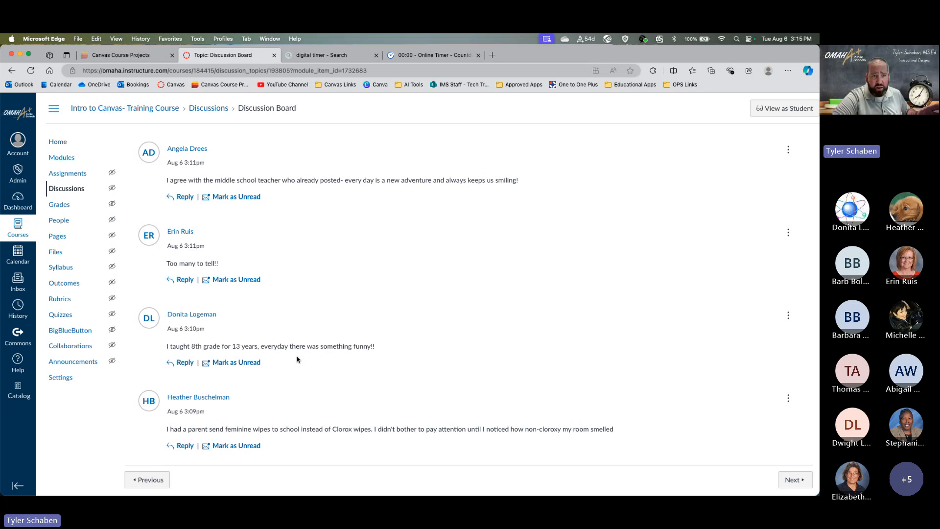
scroll(297, 359, up, 3)
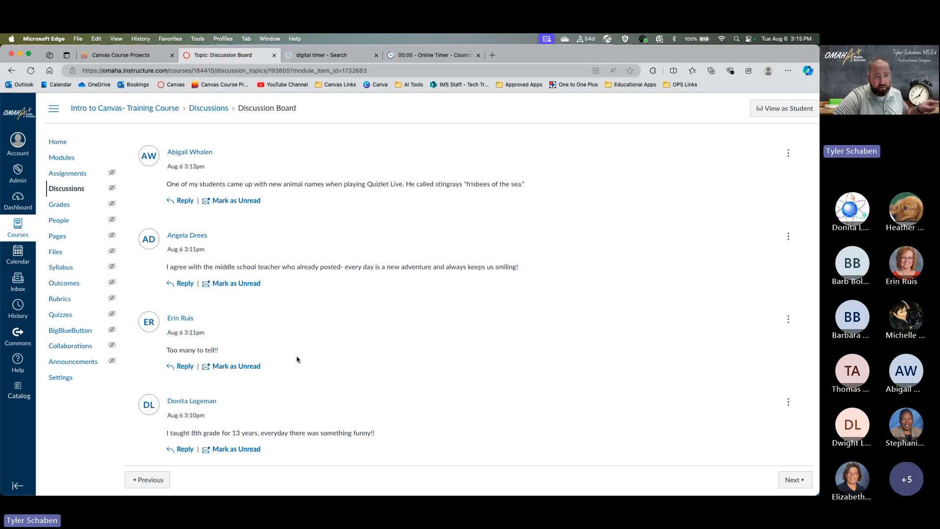
scroll(290, 349, up, 5)
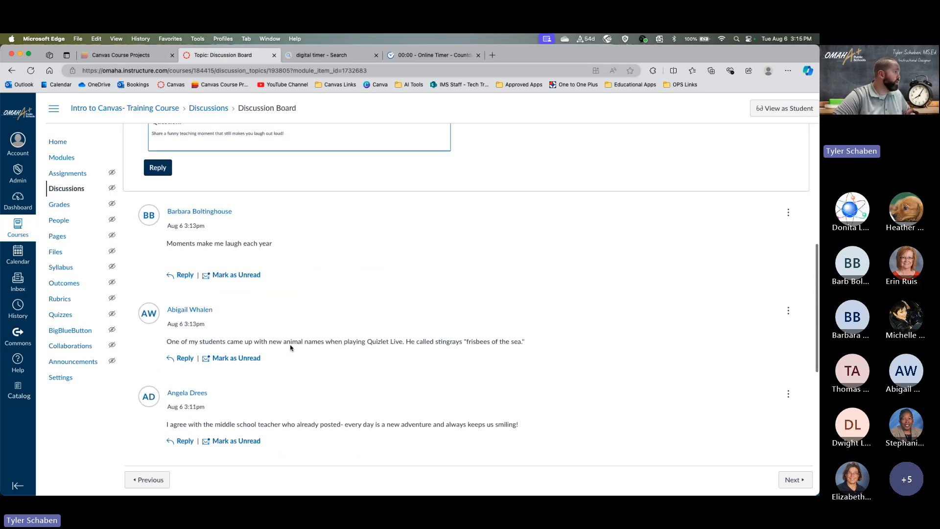
scroll(291, 348, up, 5)
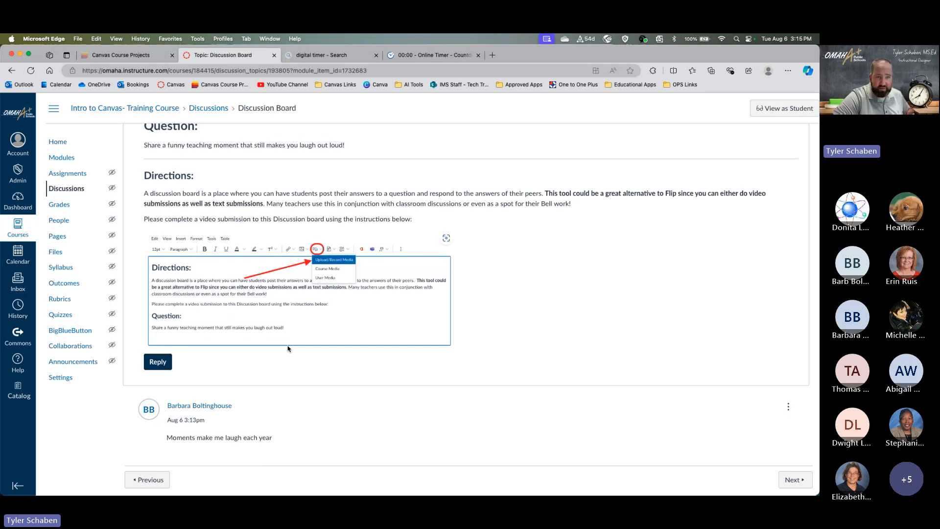
scroll(286, 349, down, 5)
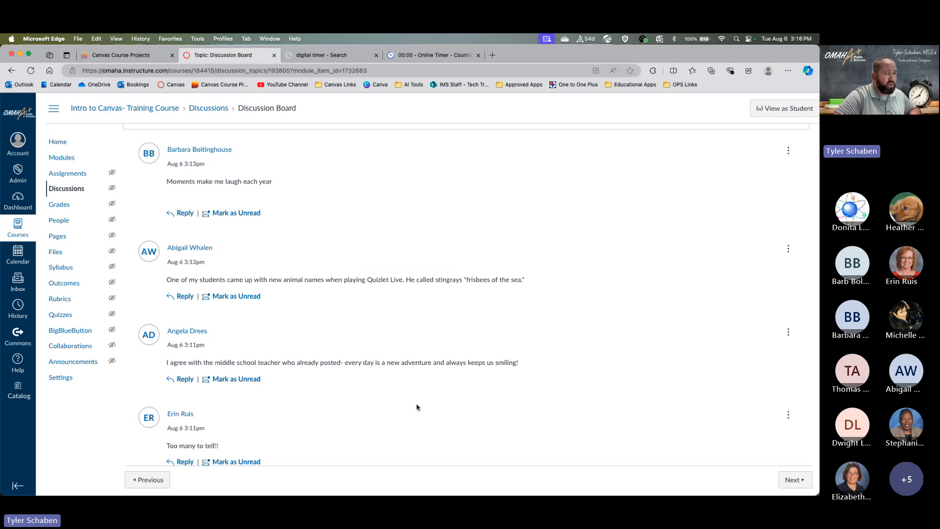
scroll(590, 360, down, 4)
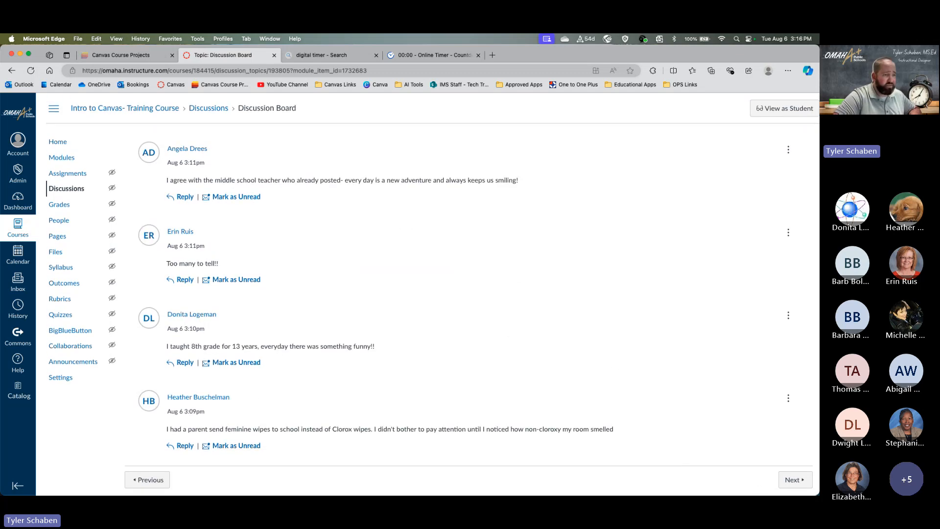
click(789, 482)
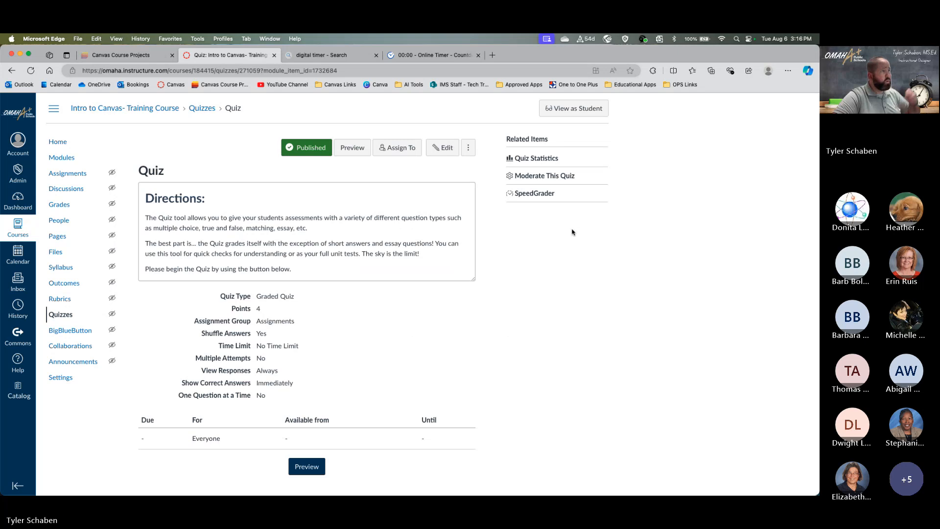
click(541, 199)
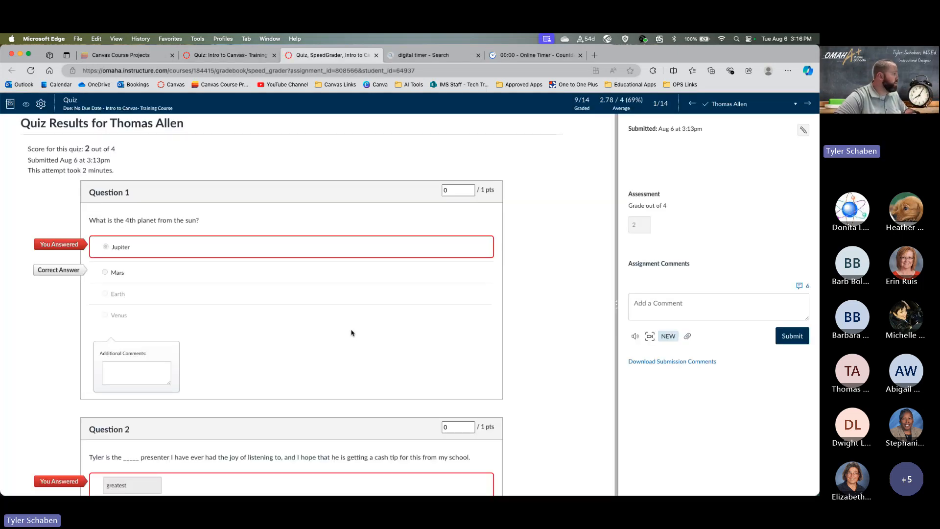
scroll(351, 329, down, 3)
scroll(351, 332, up, 1)
scroll(352, 332, down, 5)
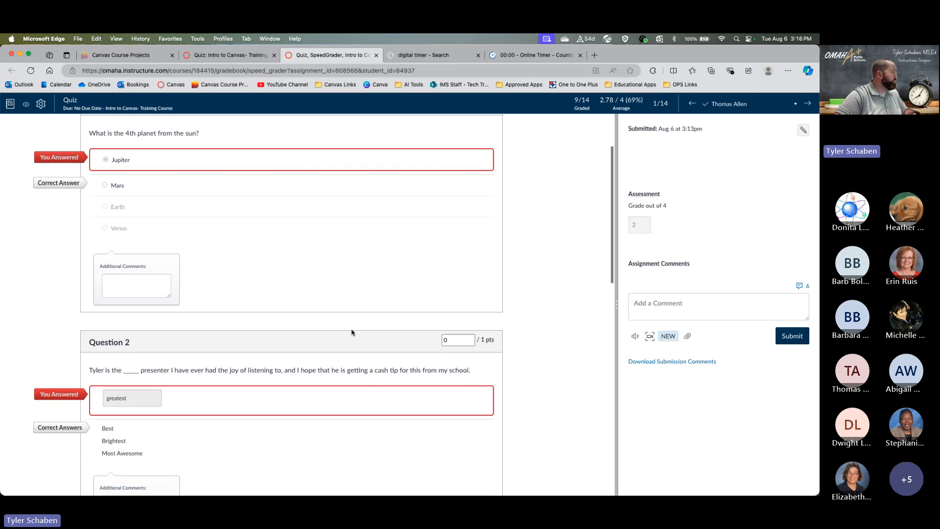
scroll(228, 308, down, 3)
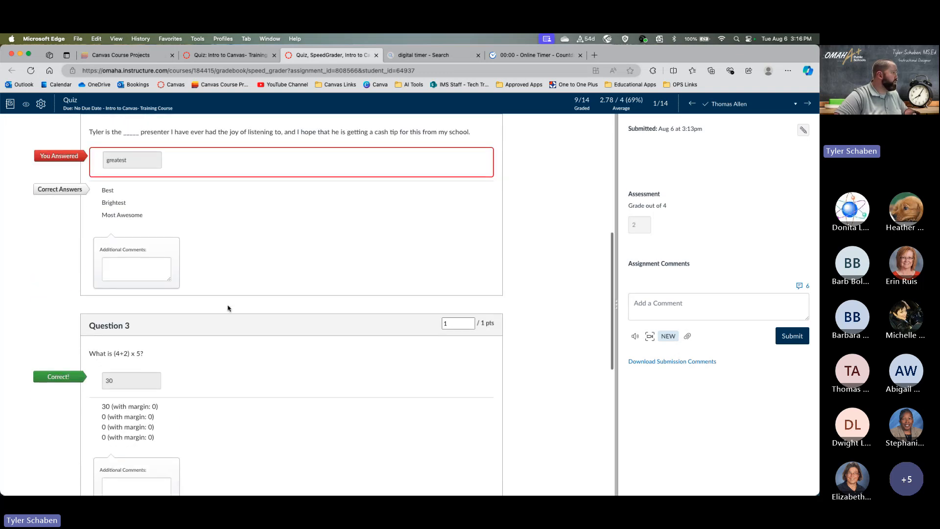
scroll(229, 308, up, 4)
scroll(229, 308, down, 1)
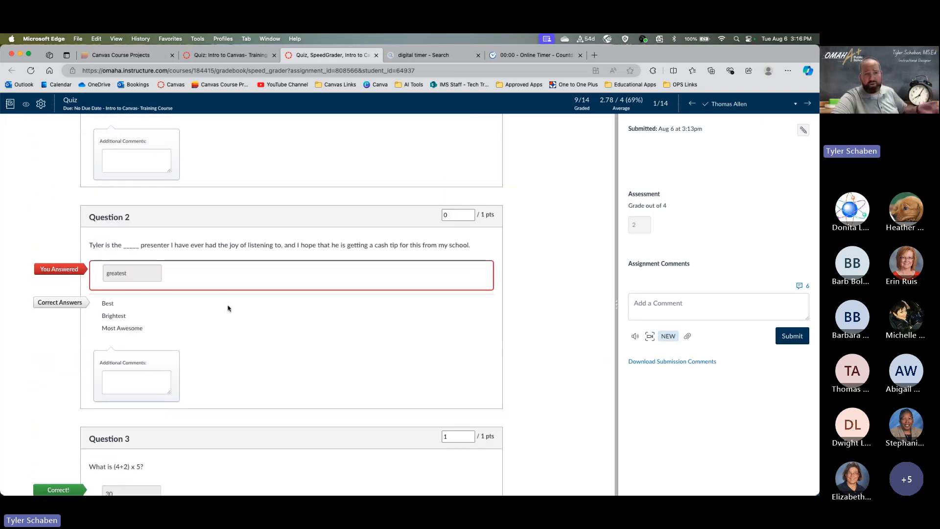
scroll(228, 308, down, 13)
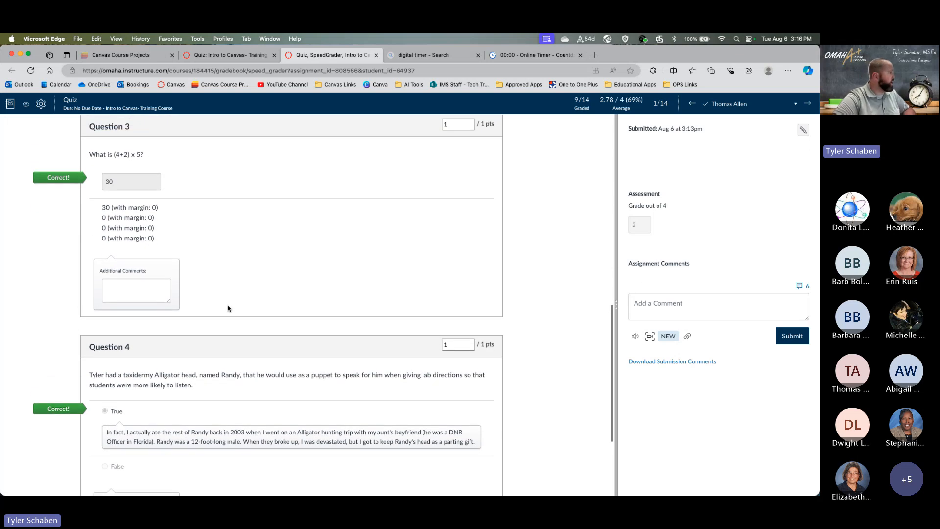
scroll(228, 308, down, 3)
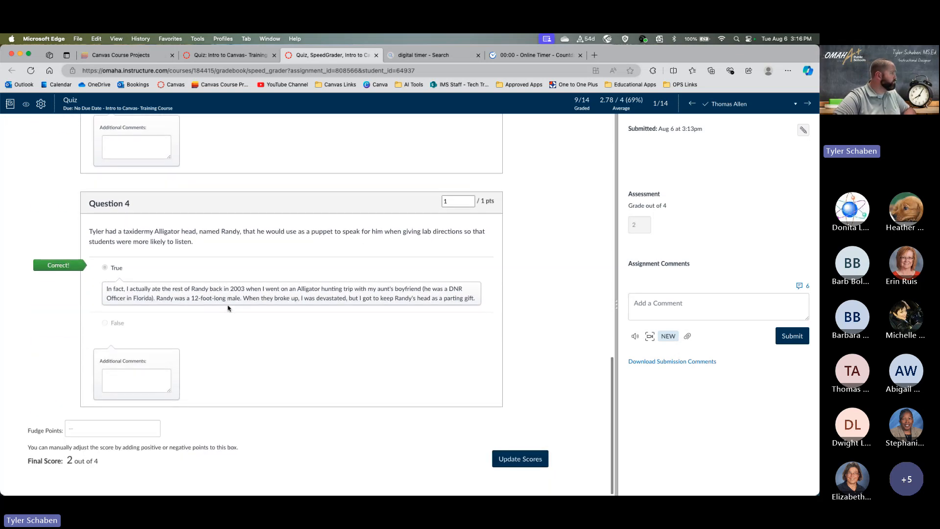
scroll(228, 308, up, 3)
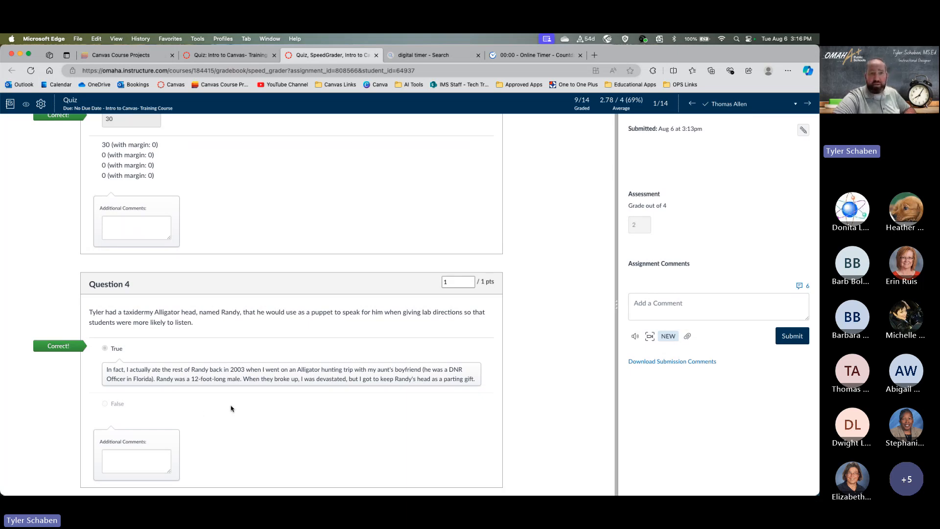
scroll(231, 409, up, 10)
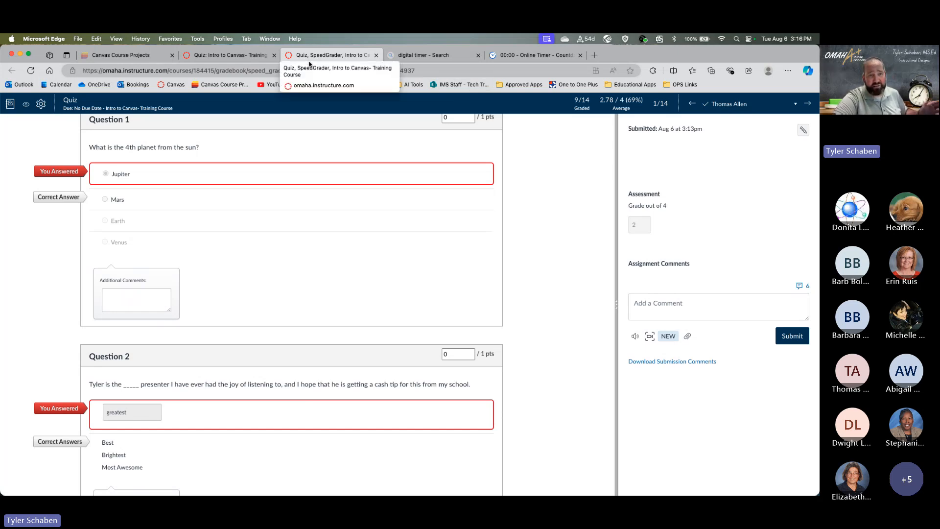
click(376, 56)
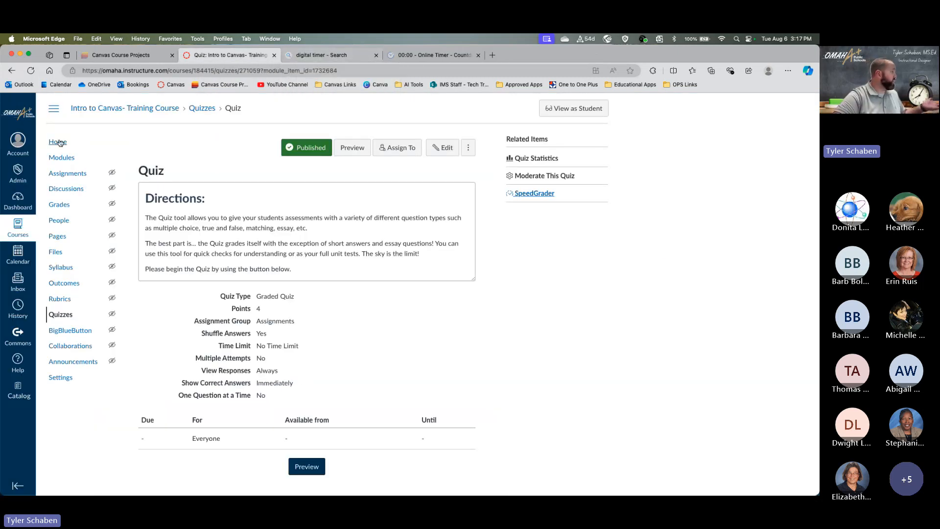
- Glance at the course Gradebook (totals 50%–100%), go back, then open the course home page
click(59, 205)
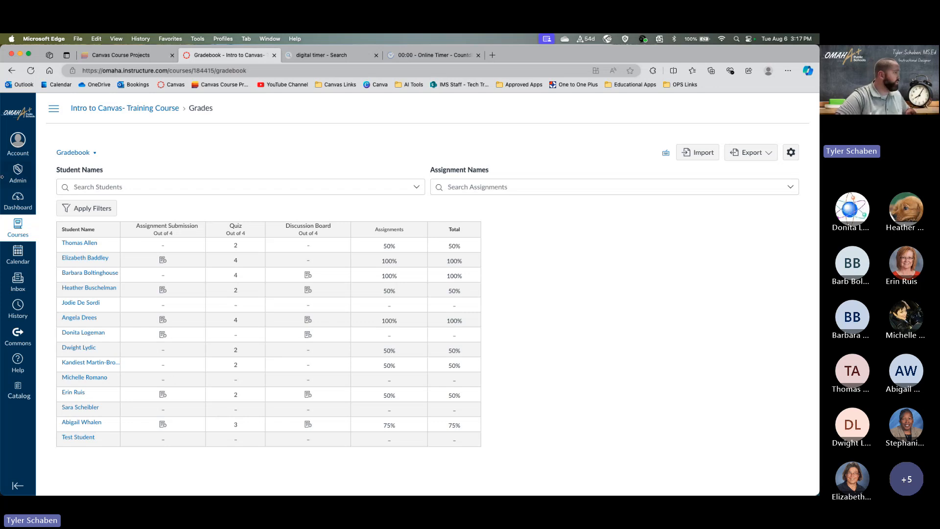
click(11, 71)
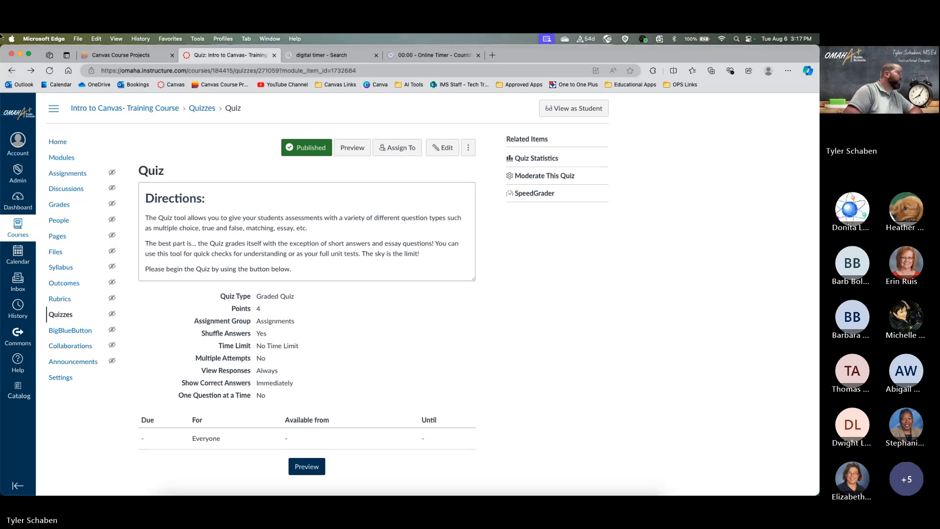
key(ctrl+Up)
click(190, 245)
click(62, 143)
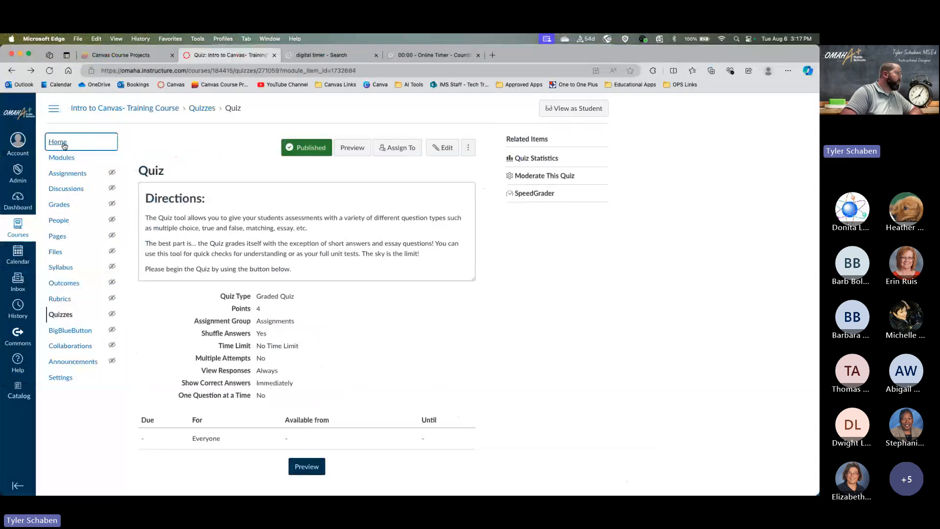
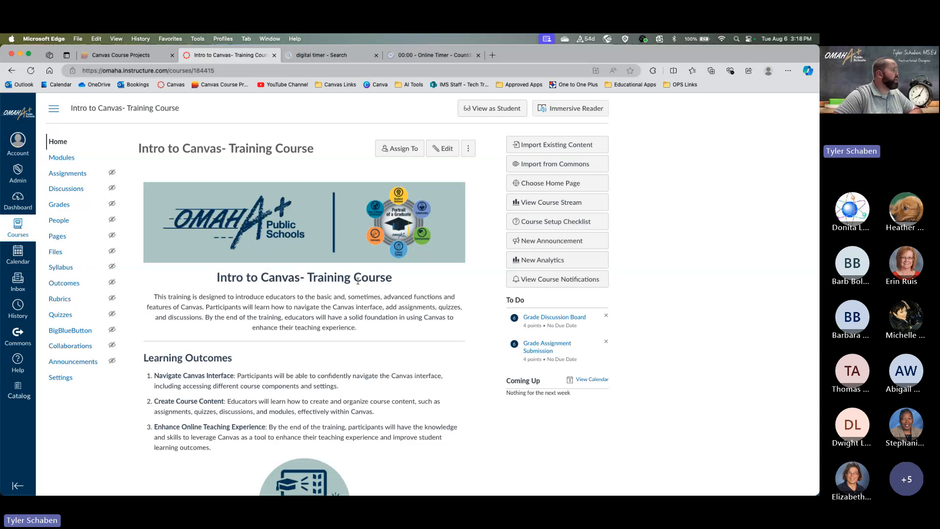
- Open the Synchronous Template | Homepage in the editor and place the cursor in its body text
scroll(358, 281, down, 5)
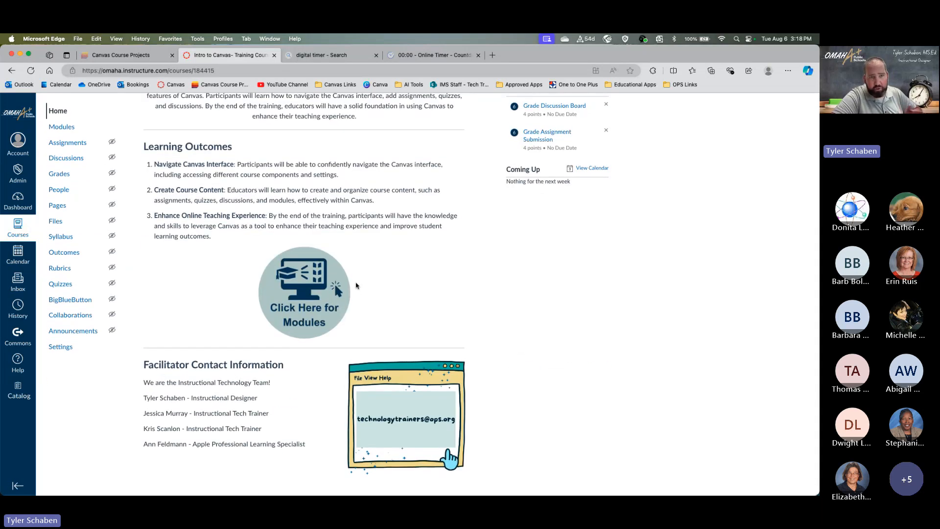
scroll(356, 286, up, 5)
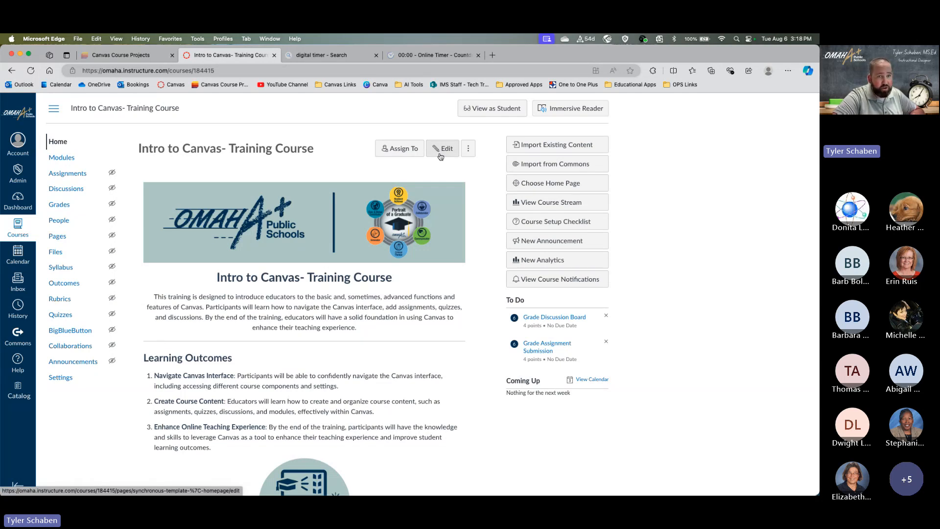
click(440, 155)
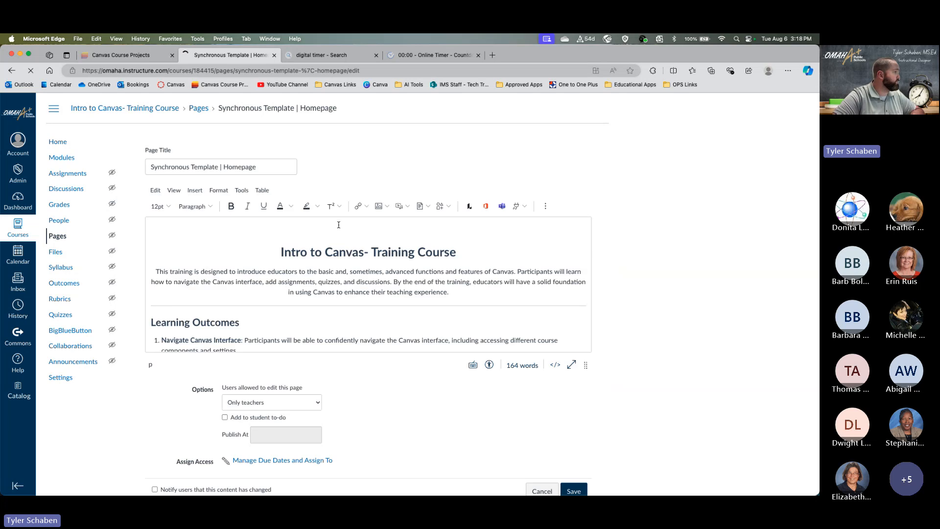
scroll(339, 235, down, 3)
click(316, 233)
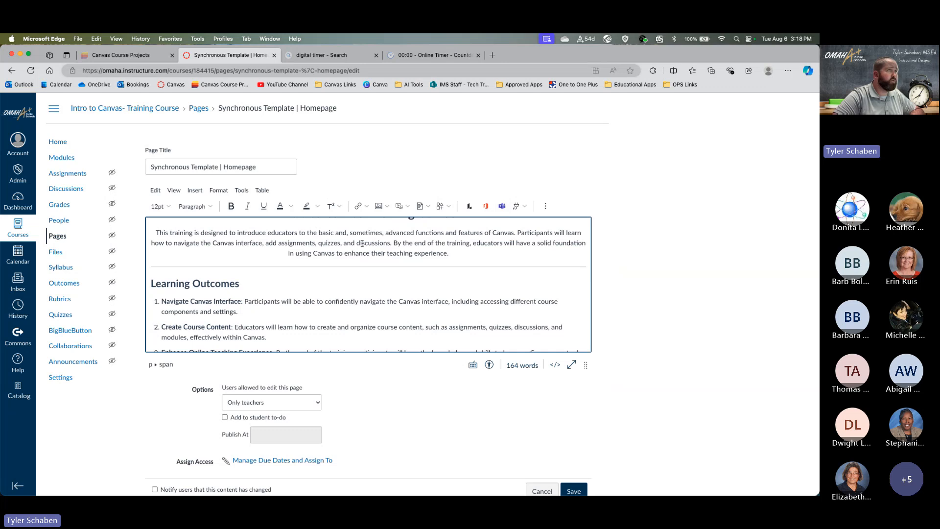
- Look over the page content and save it unchanged as the published front page
scroll(430, 279, down, 3)
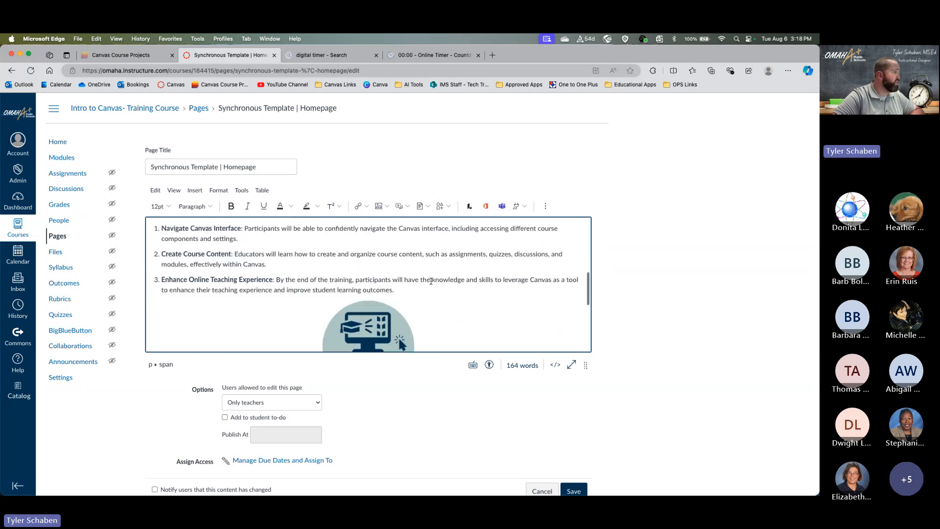
scroll(431, 280, up, 5)
scroll(431, 280, up, 2)
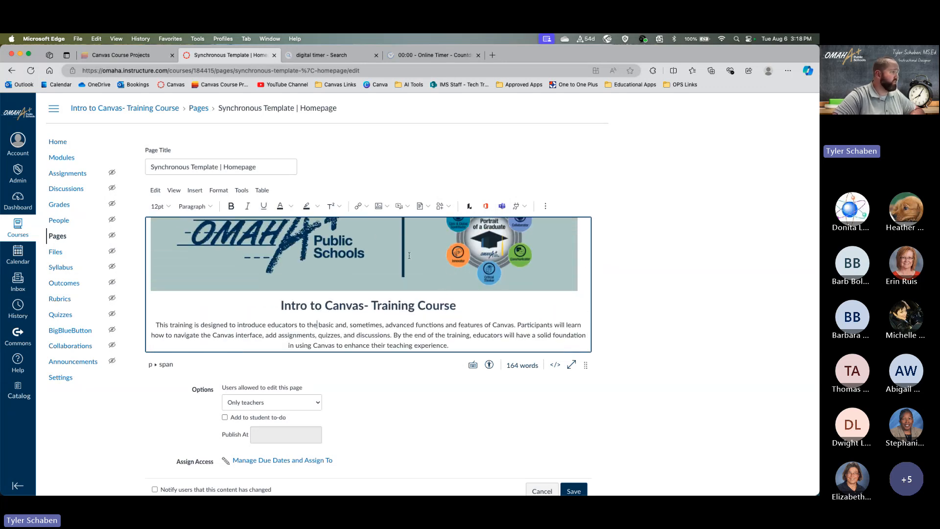
scroll(410, 255, down, 4)
scroll(408, 253, up, 4)
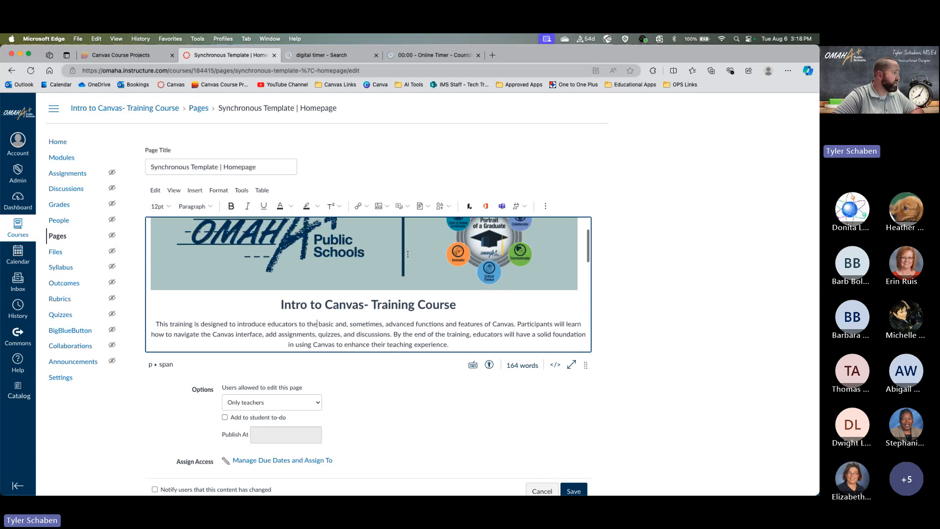
scroll(407, 254, down, 4)
scroll(586, 394, down, 2)
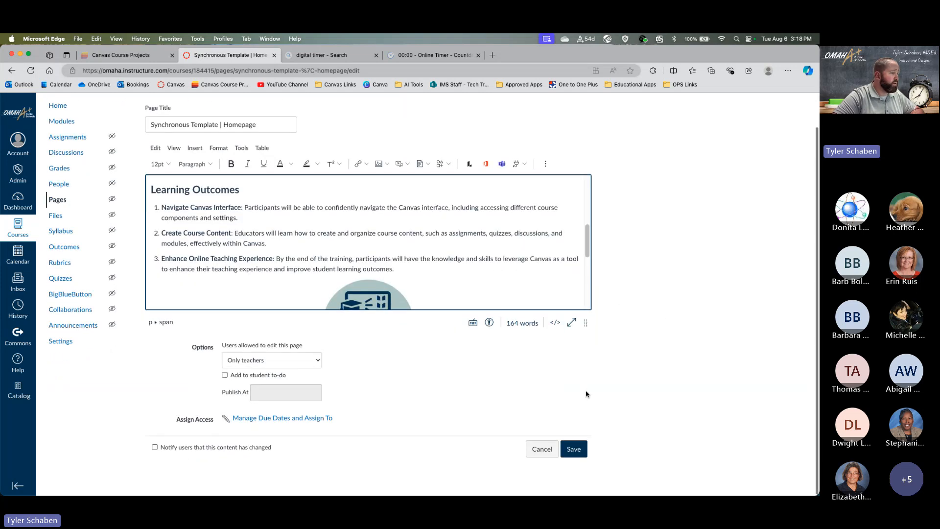
click(572, 450)
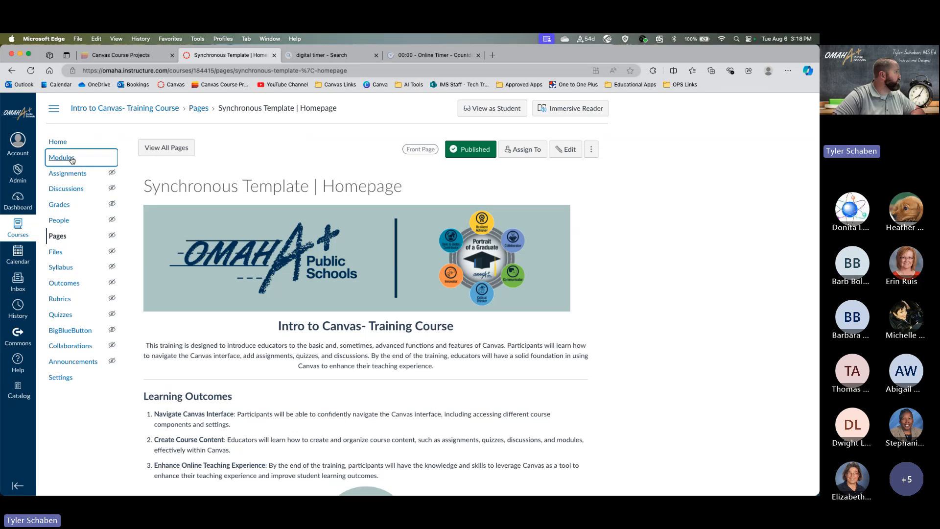
- Review the Canvas Resources and Example Module items on the Modules page, then return to the Dashboard
click(72, 159)
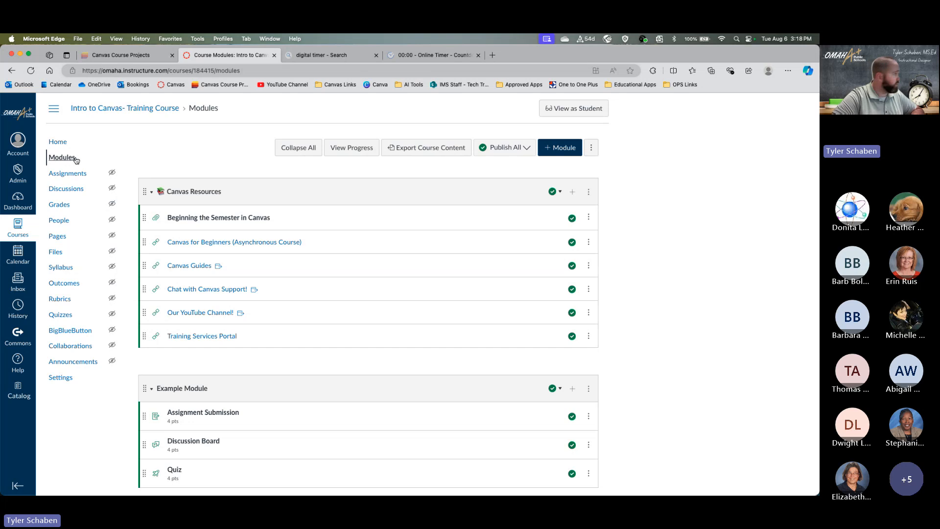
click(20, 208)
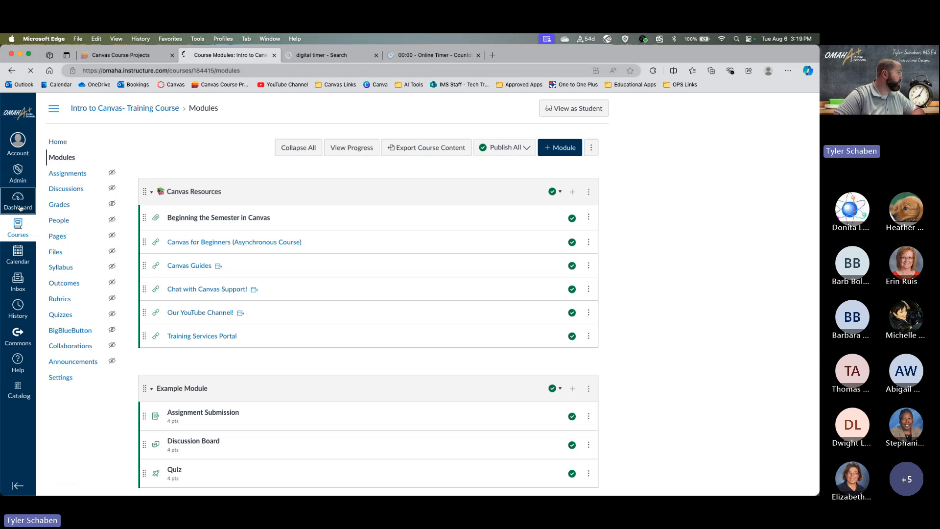
- Open the unpublished Sandbox course and scroll down to its Portrait of a Graduate graphic and Welcome section
scroll(182, 240, down, 6)
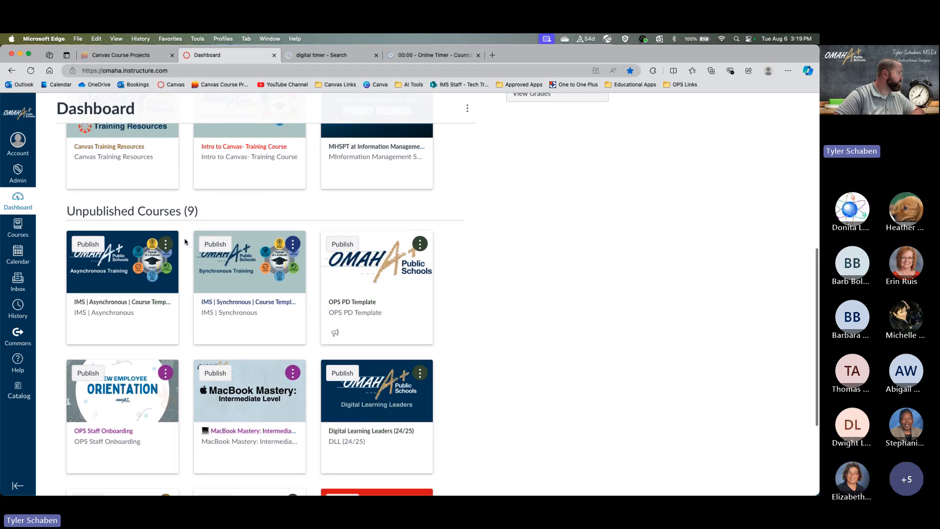
scroll(185, 241, up, 3)
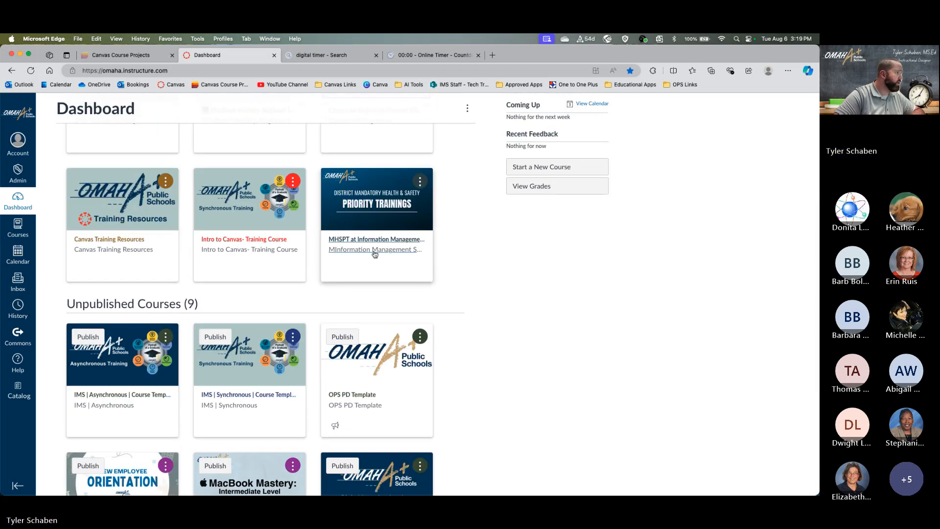
scroll(355, 241, up, 4)
scroll(353, 242, down, 1)
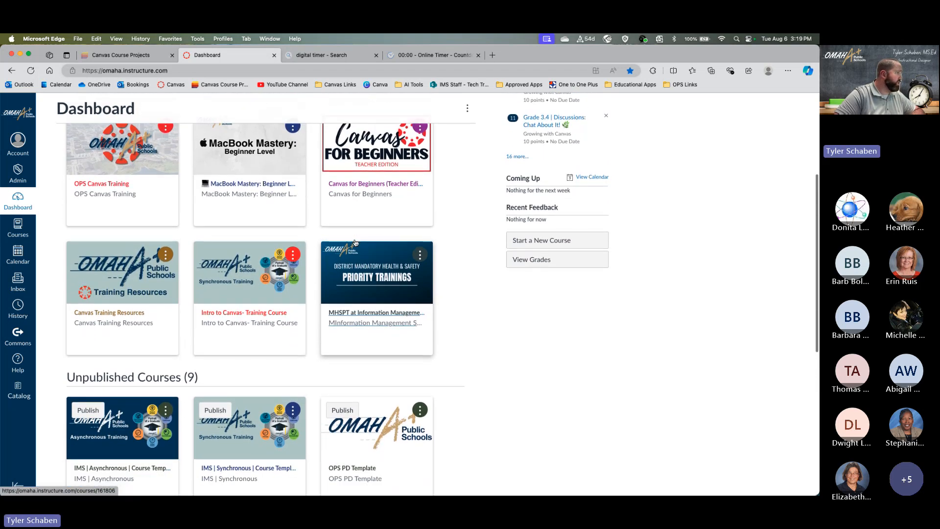
scroll(355, 243, down, 4)
scroll(356, 243, down, 4)
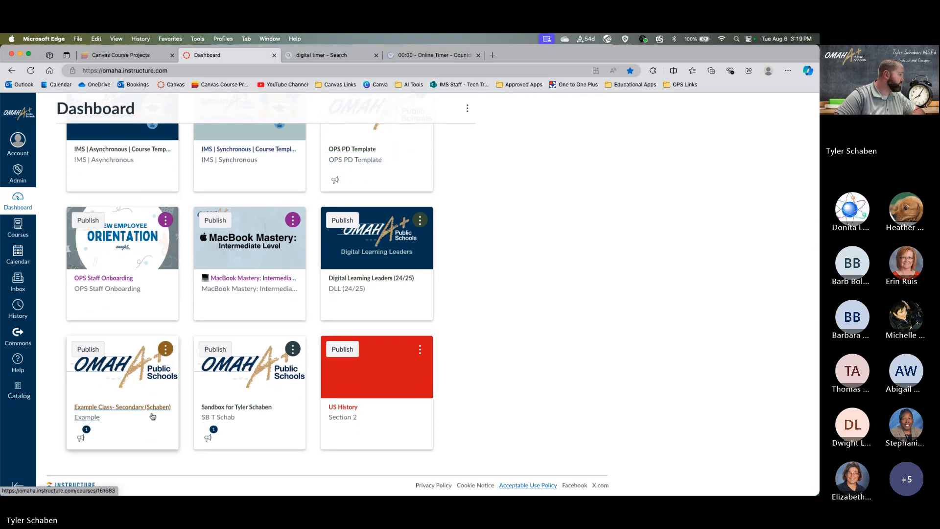
click(241, 407)
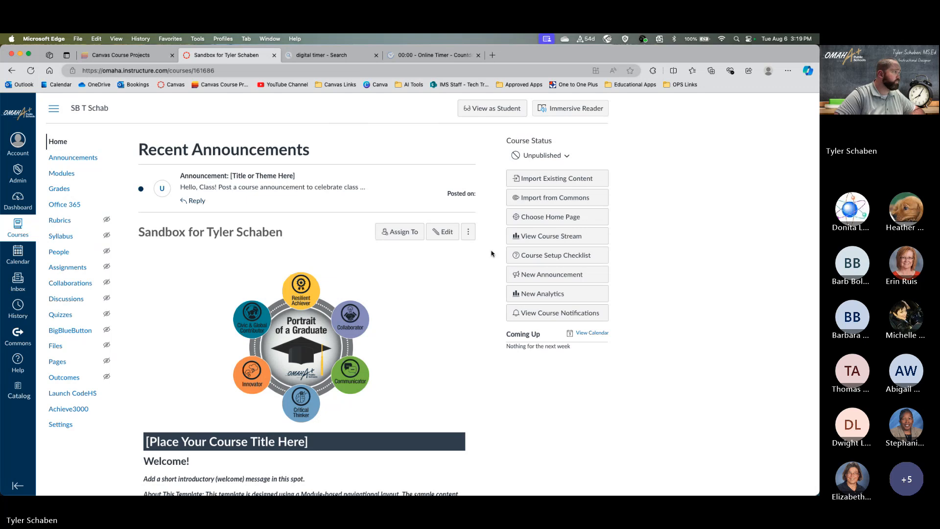
scroll(482, 247, down, 5)
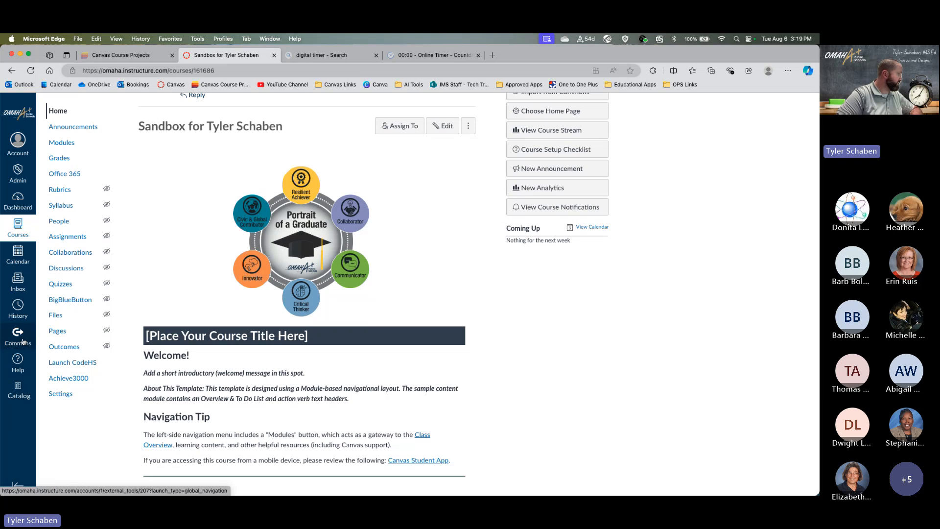
- Open Canvas Commons and browse the featured courses, modules and videos on its Search page
click(22, 341)
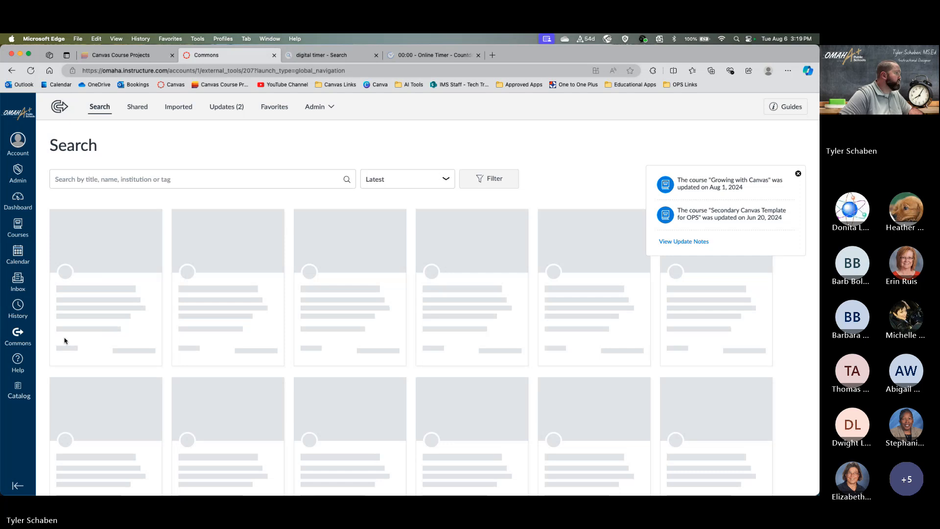
click(70, 179)
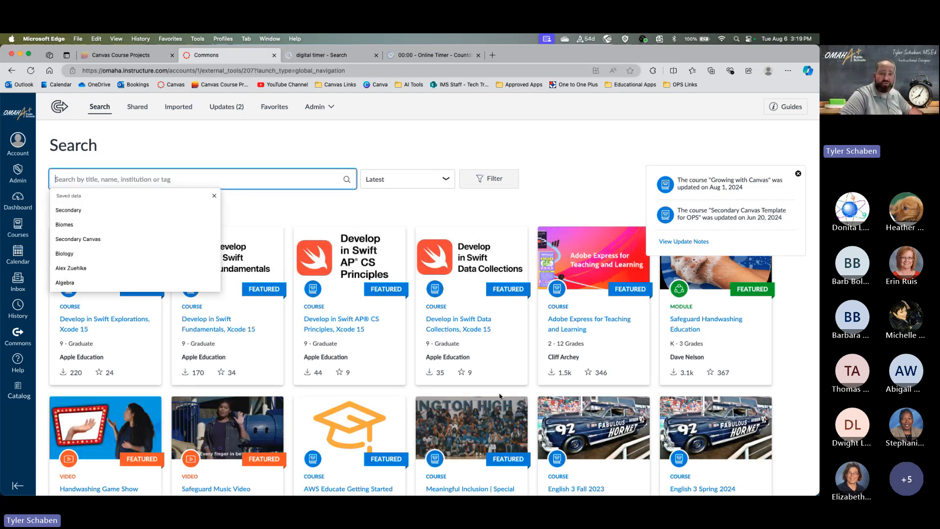
scroll(496, 396, down, 5)
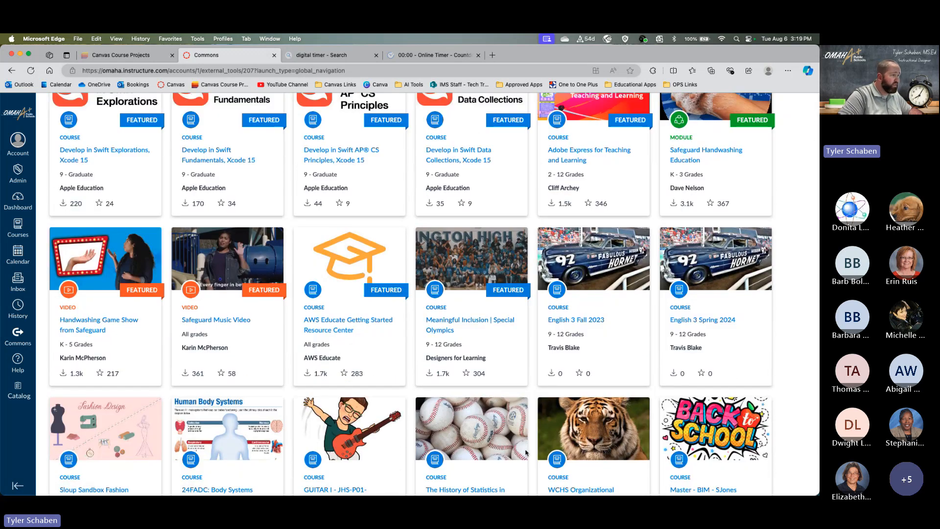
scroll(557, 335, down, 3)
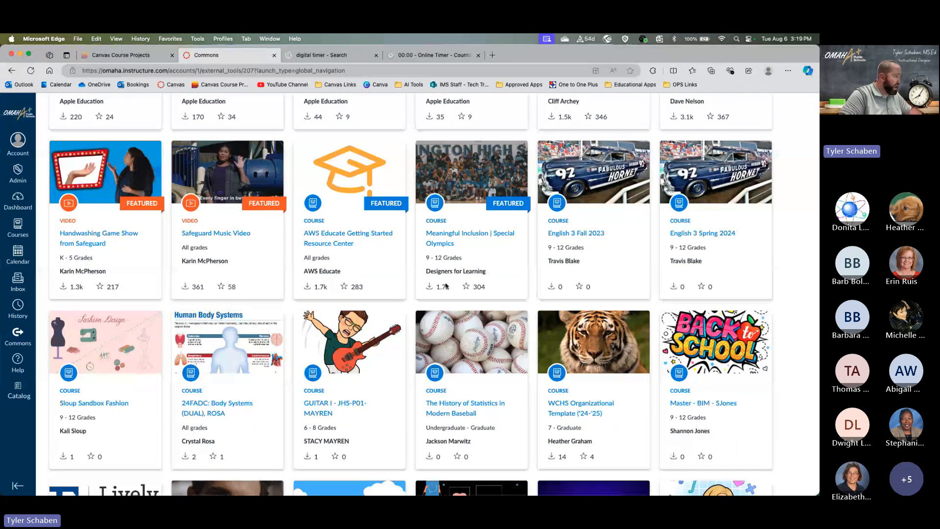
scroll(486, 490, down, 5)
scroll(290, 380, up, 5)
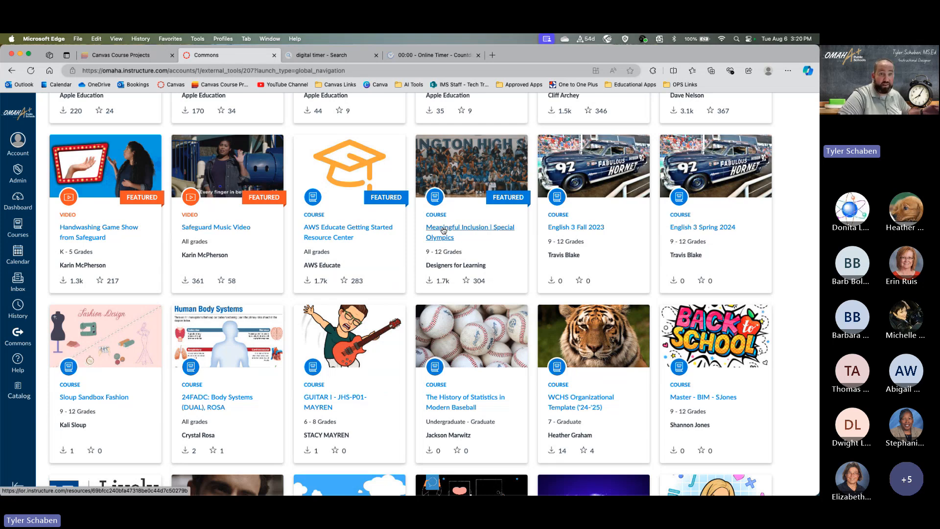
scroll(443, 230, up, 5)
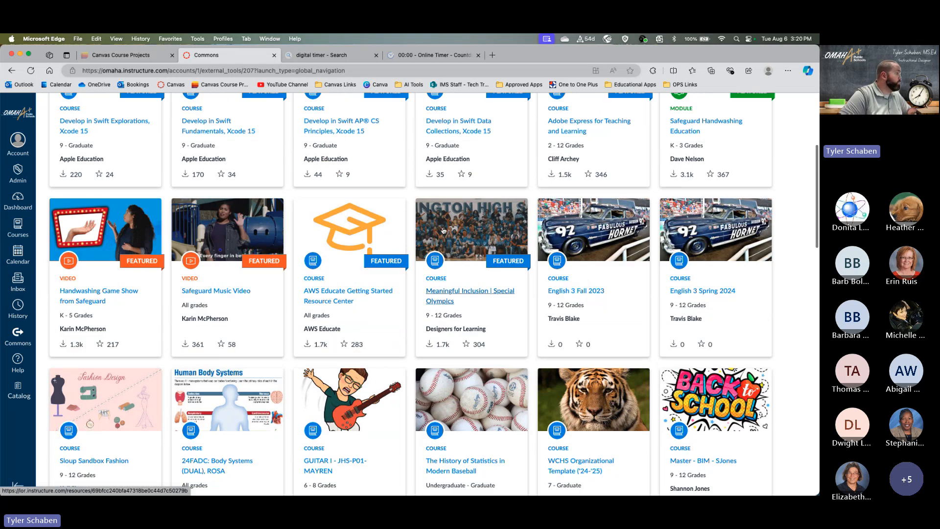
click(263, 180)
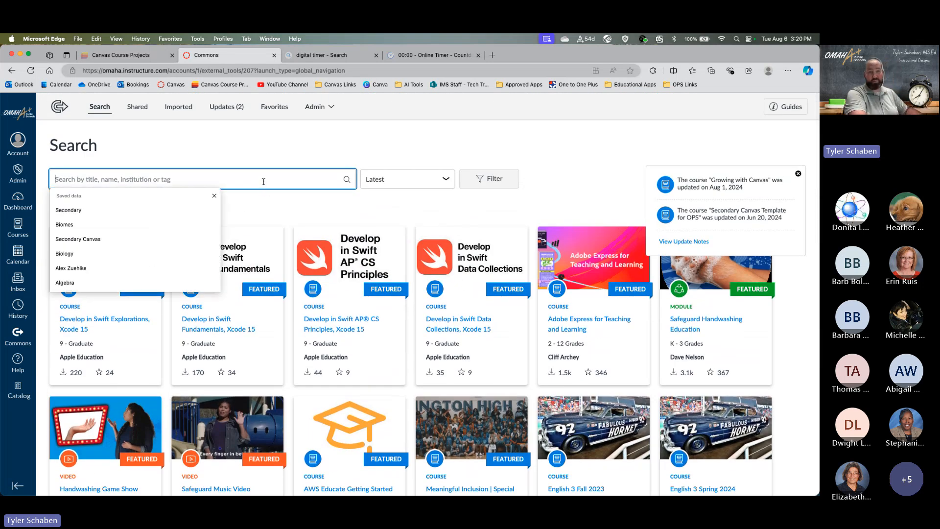
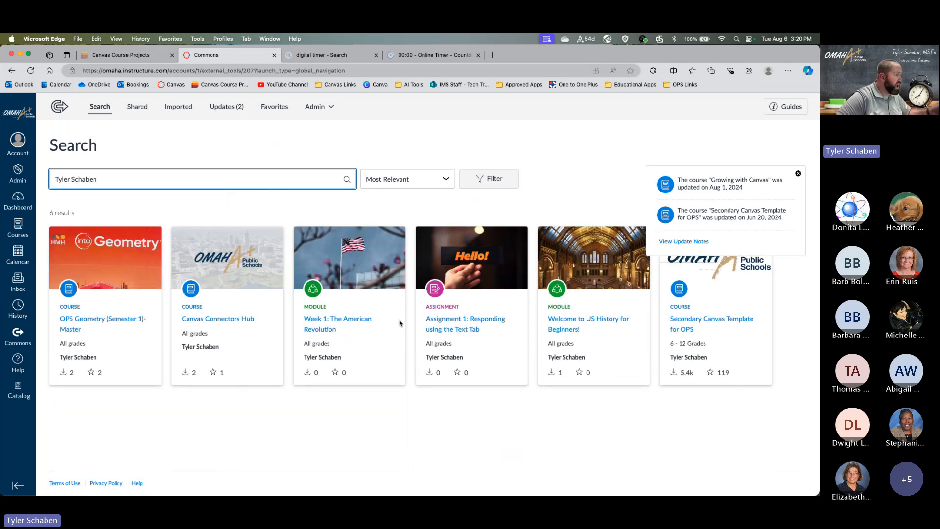
- Search Commons for the instructor's name and close the Updates notification popup
click(798, 174)
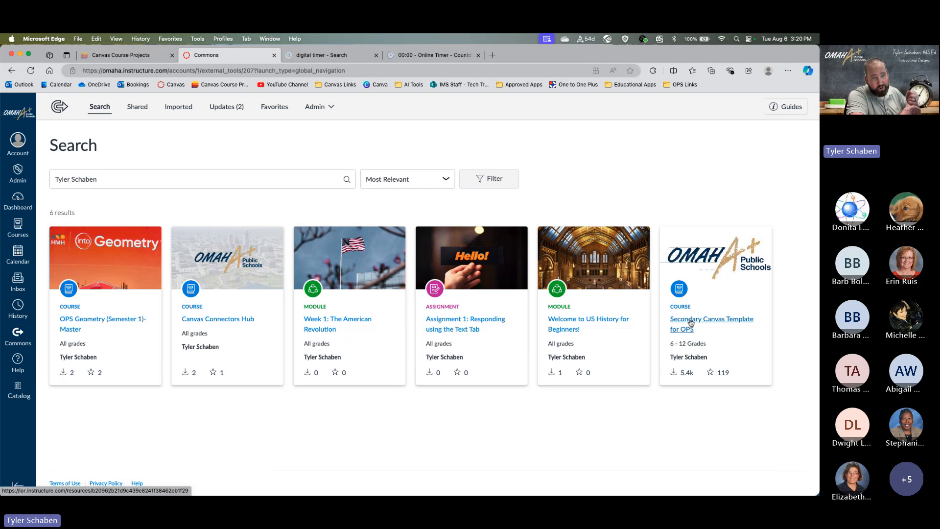
- Open the Secondary Canvas Template for OPS resource and show its Import/Download course list
click(692, 325)
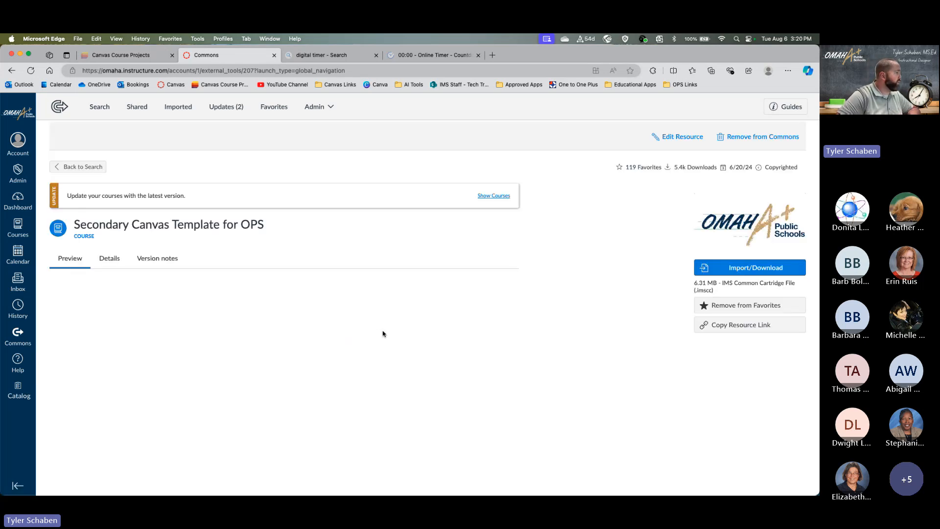
scroll(382, 332, down, 3)
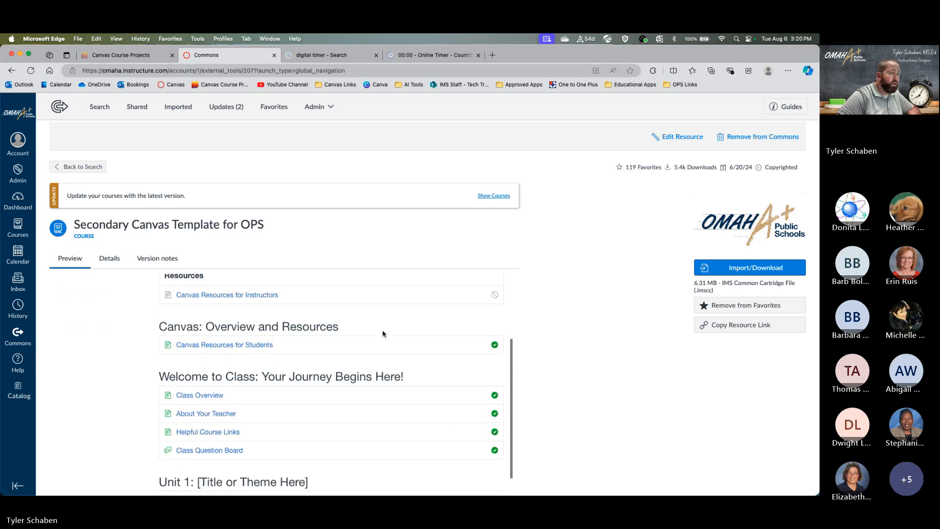
scroll(381, 331, up, 3)
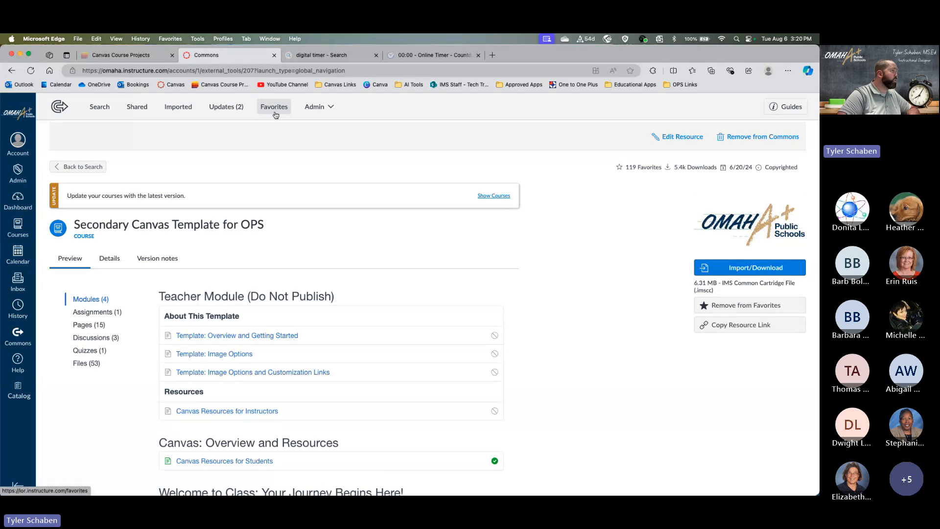
click(730, 273)
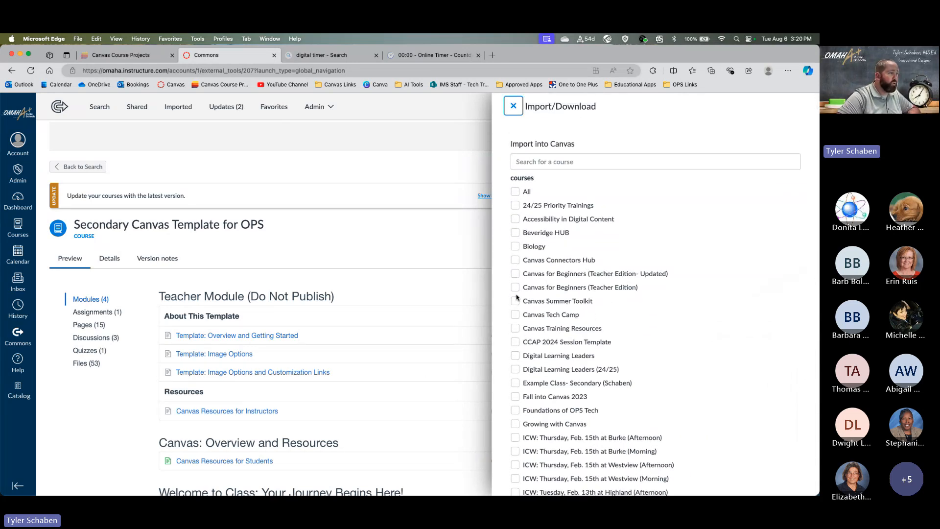
- Tick Canvas Training Resources as the import destination, then untick it
scroll(518, 296, down, 3)
click(516, 256)
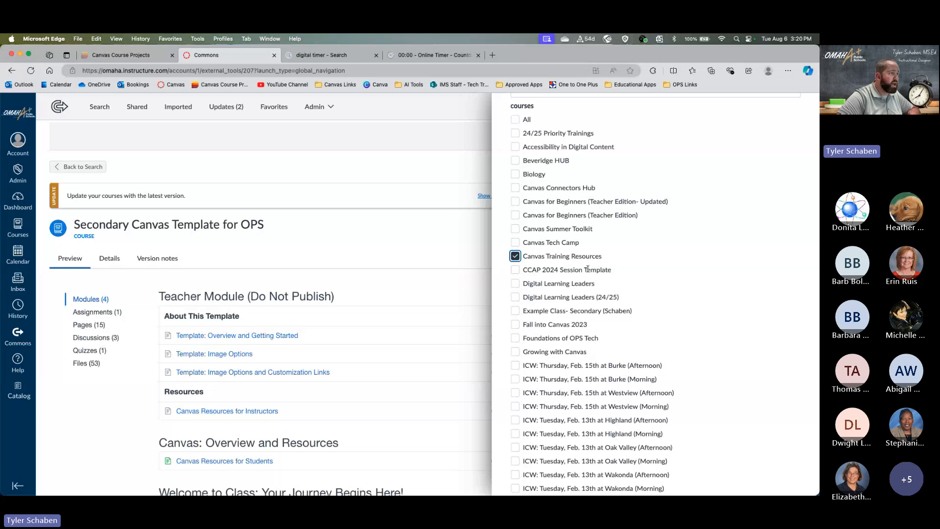
scroll(588, 269, down, 10)
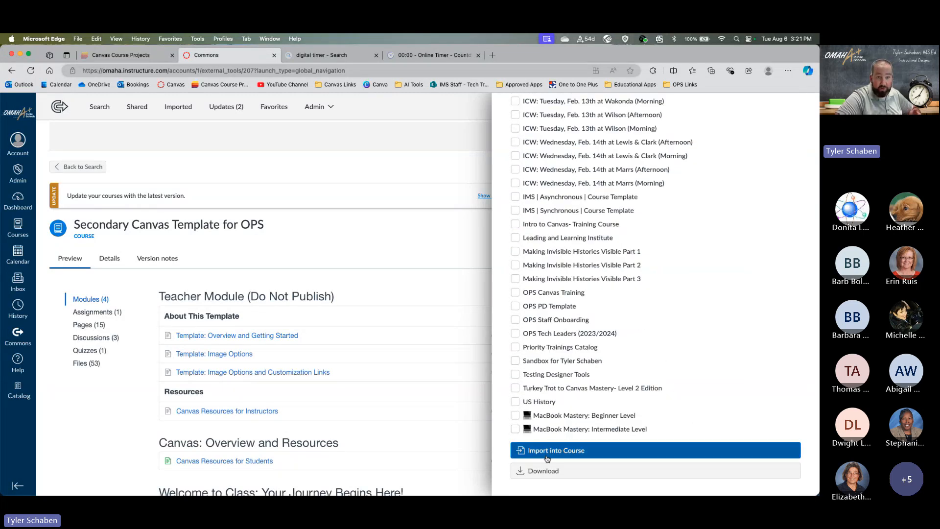
scroll(547, 459, up, 10)
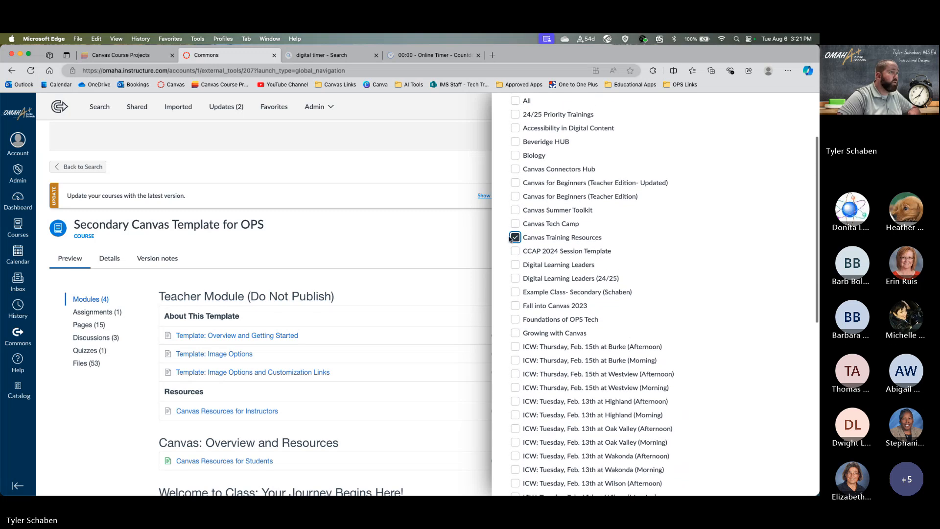
click(515, 237)
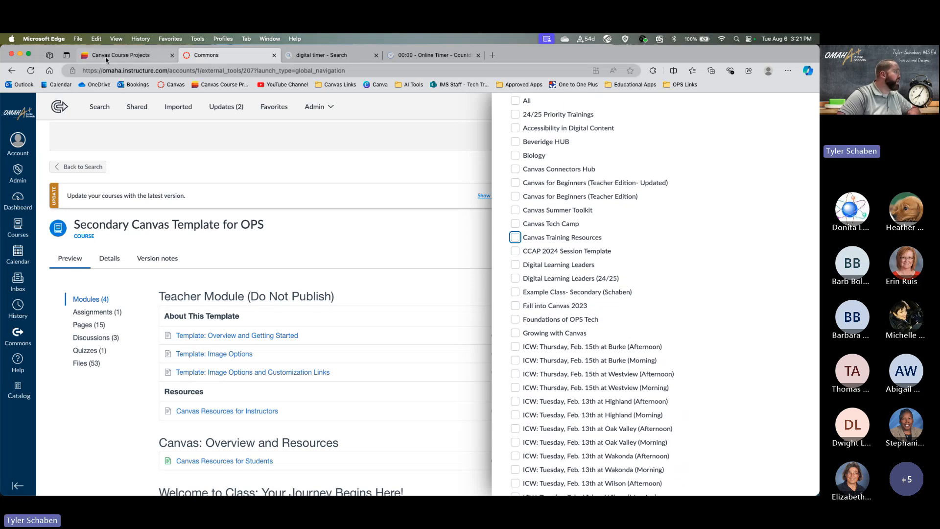
- Return to the Dashboard and scroll through its 9 published and 9 unpublished courses
click(12, 208)
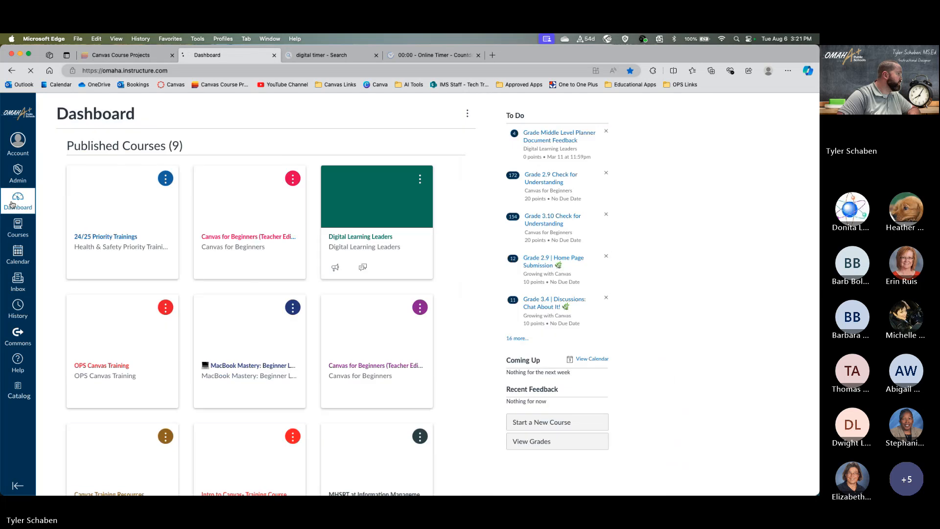
scroll(122, 277, down, 10)
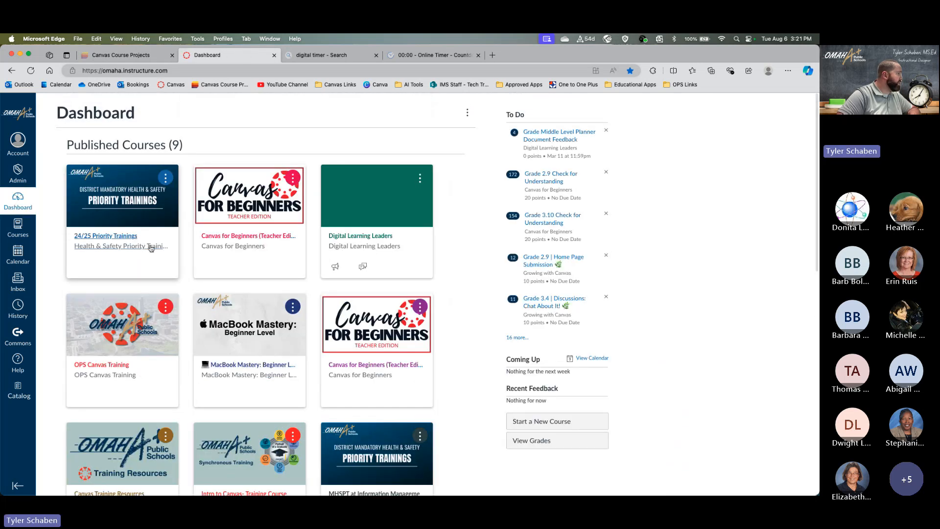
scroll(147, 247, down, 10)
scroll(151, 248, up, 3)
scroll(151, 248, down, 3)
- Open the Example Class- Secondary course and scroll through its Portrait of a Graduate welcome template
scroll(154, 248, up, 3)
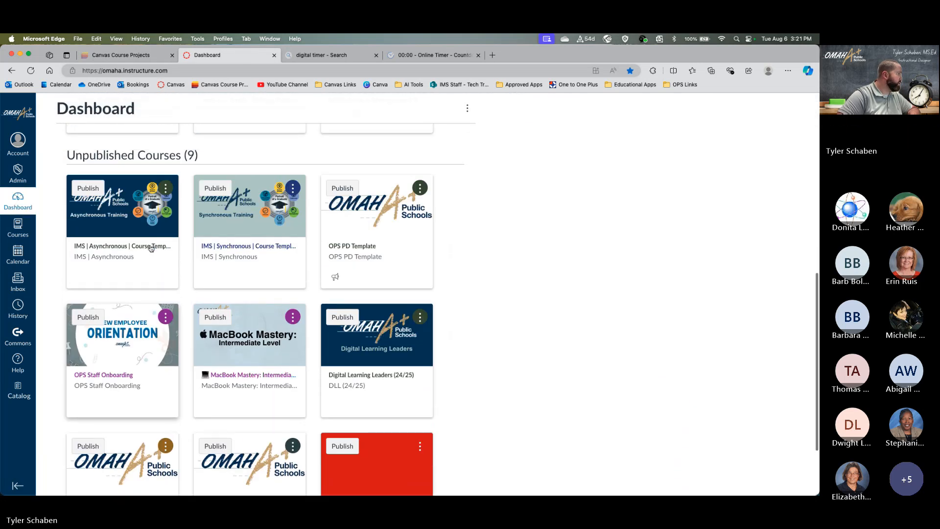
scroll(178, 345, down, 3)
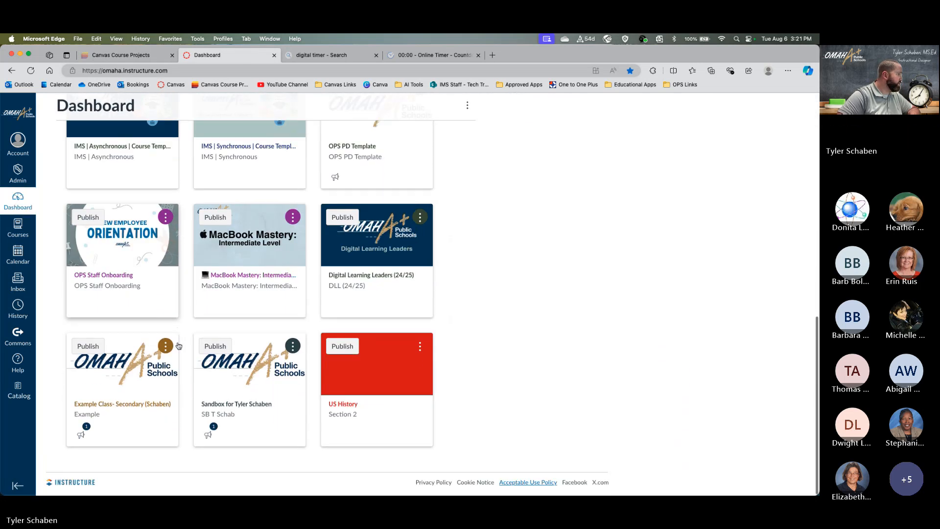
click(157, 408)
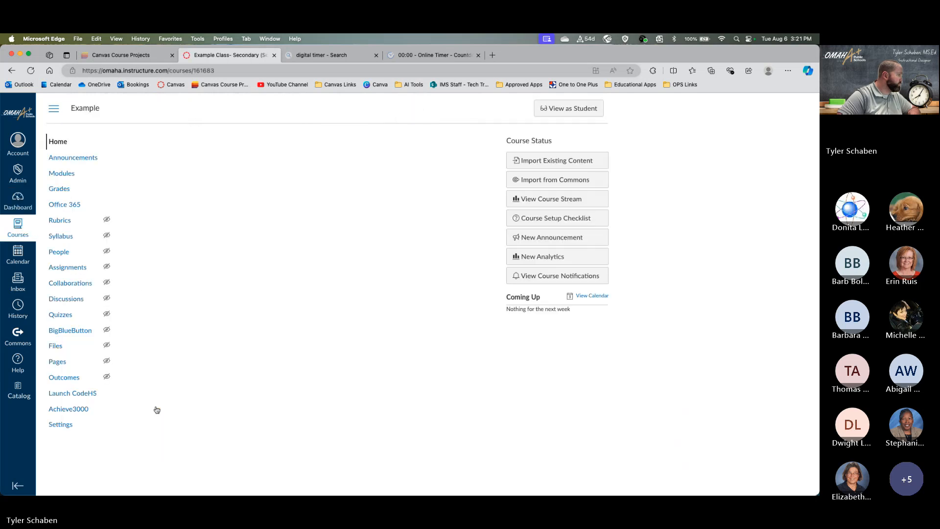
scroll(465, 249, down, 1)
scroll(465, 249, down, 4)
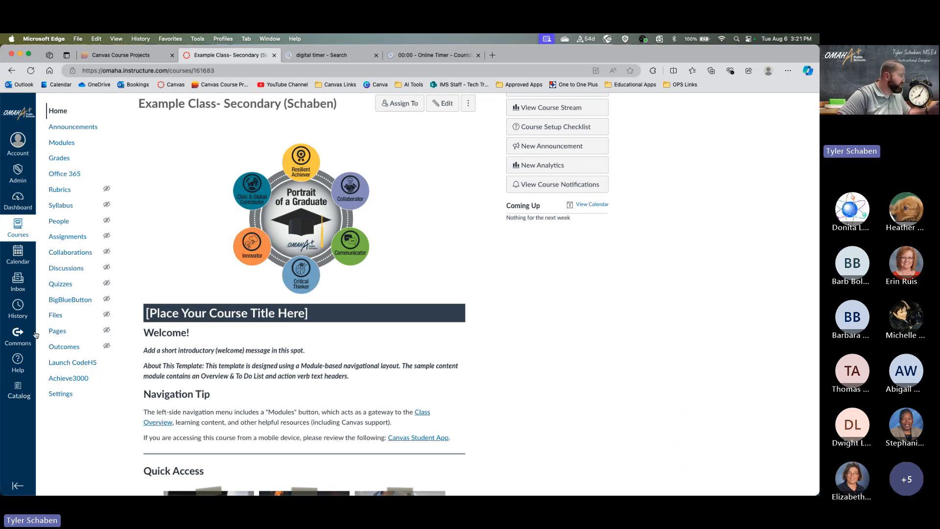
scroll(541, 329, down, 2)
scroll(534, 327, up, 5)
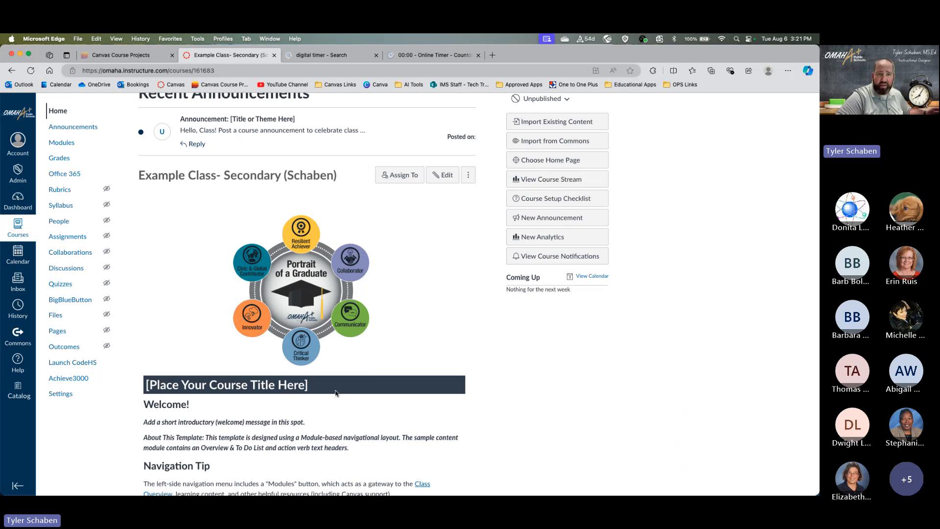
- Edit the Home Page, selecting the course title placeholder and then the body paragraph
click(444, 174)
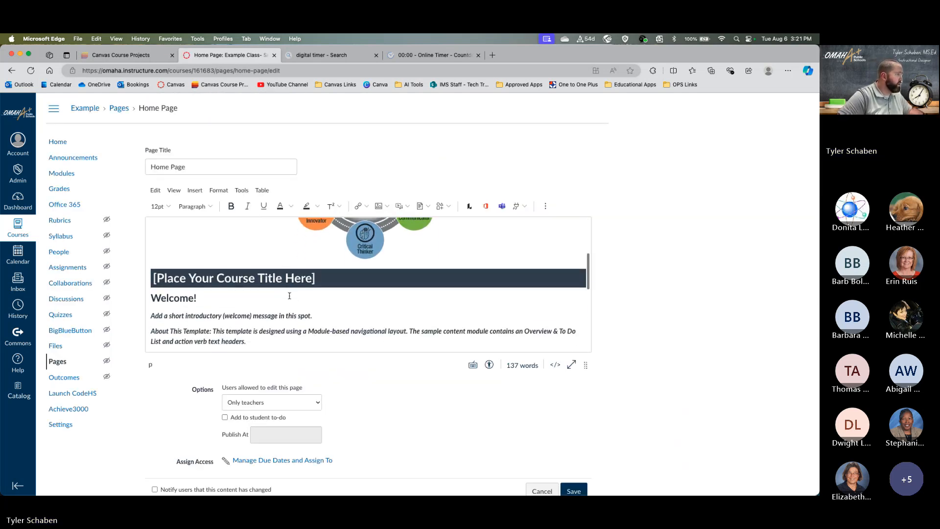
drag(315, 275, 361, 292)
scroll(366, 292, up, 3)
click(482, 269)
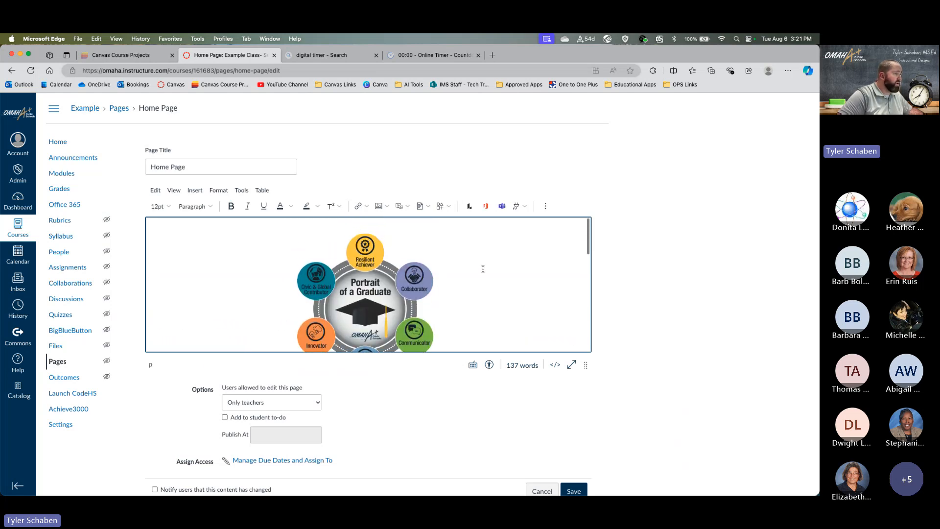
- Browse the editor's Insert and Edit menus without choosing anything
click(195, 190)
mouse_move(213, 219)
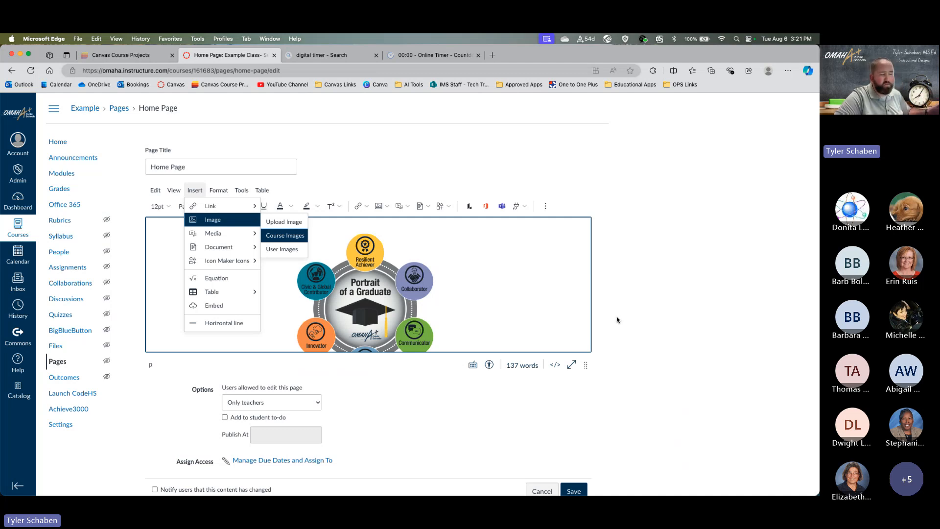
scroll(657, 332, down, 1)
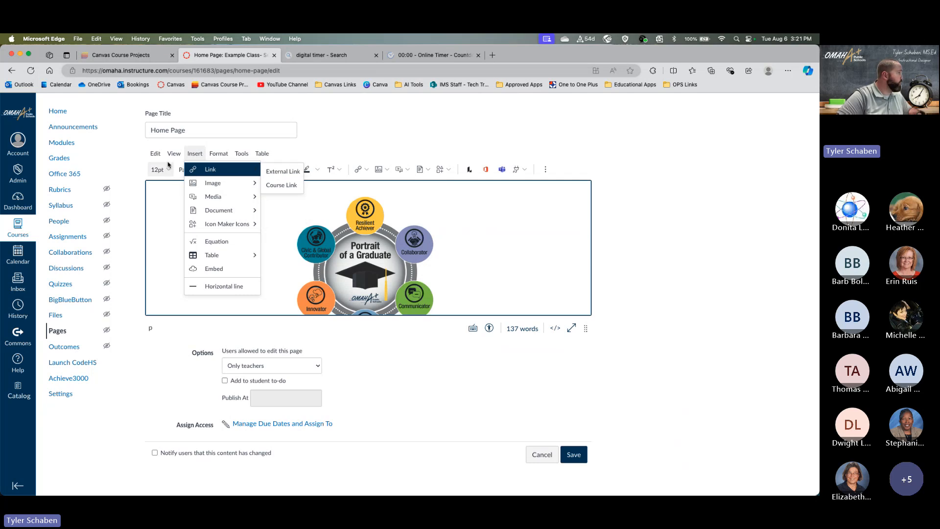
click(195, 154)
click(158, 155)
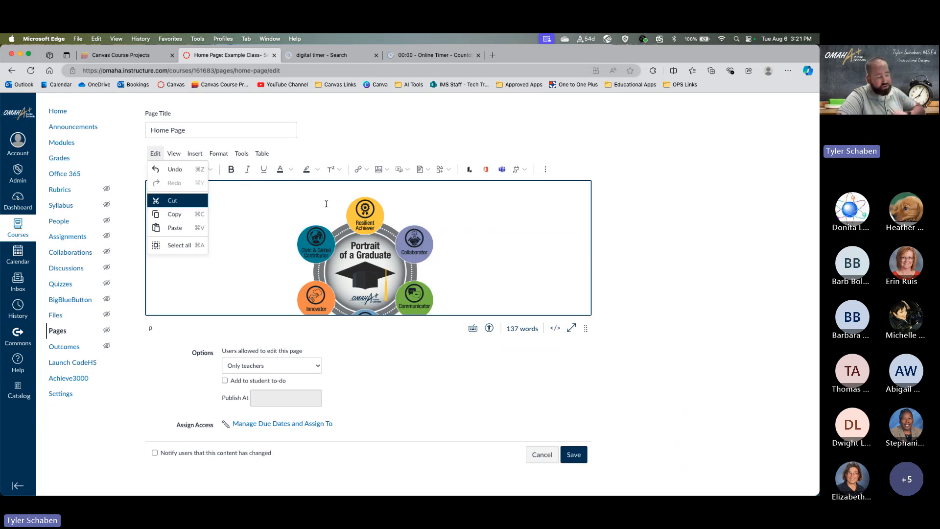
click(471, 253)
- Look over the page content and save the Home Page unchanged
scroll(471, 252, down, 10)
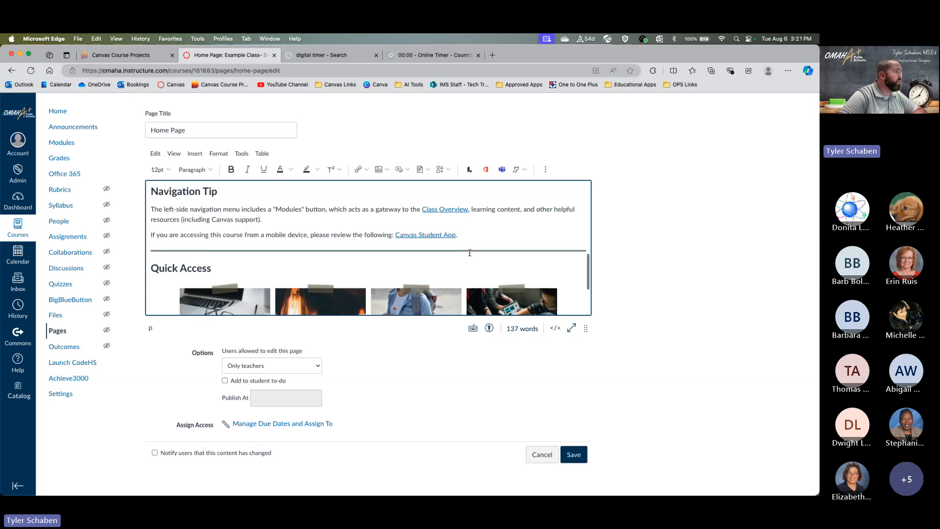
scroll(445, 249, up, 4)
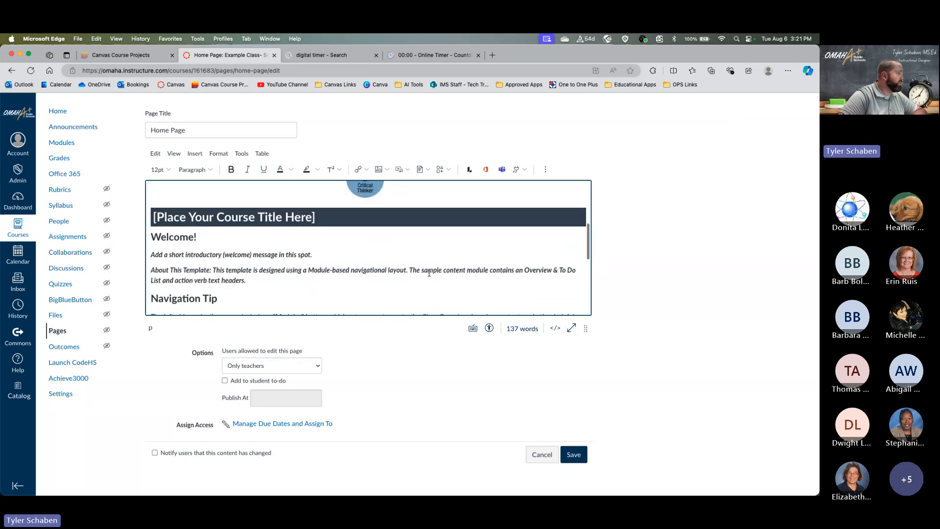
scroll(427, 273, down, 5)
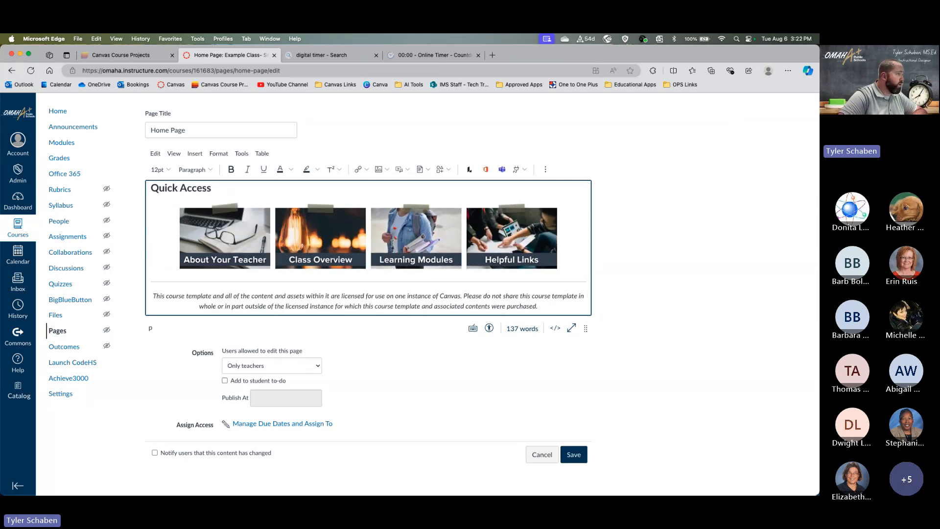
click(574, 454)
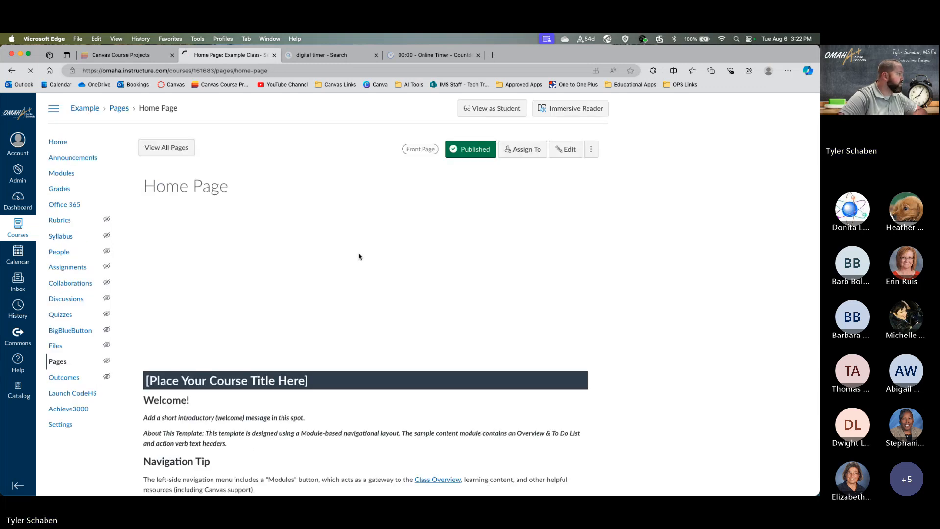
- Go back to the Home Page and visit the Class Overview page from Quick Access
scroll(357, 256, down, 4)
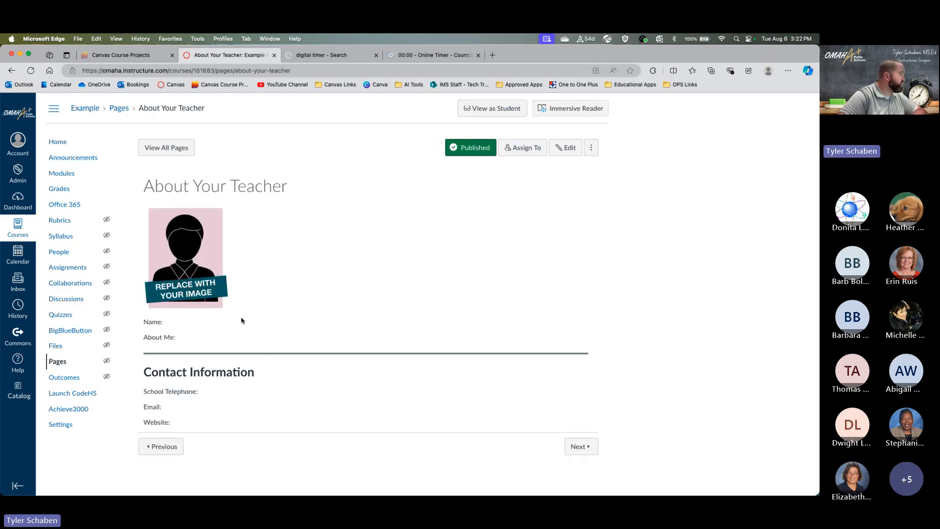
click(13, 71)
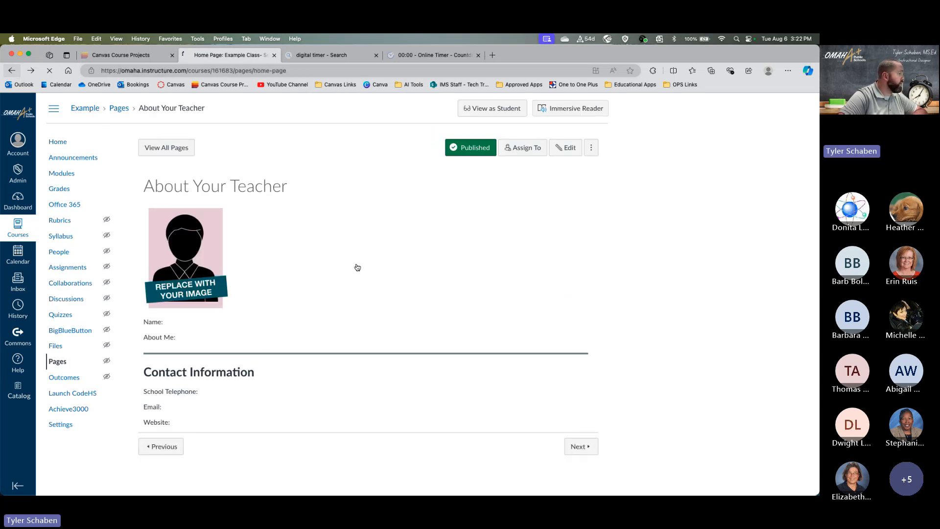
scroll(445, 329, down, 1)
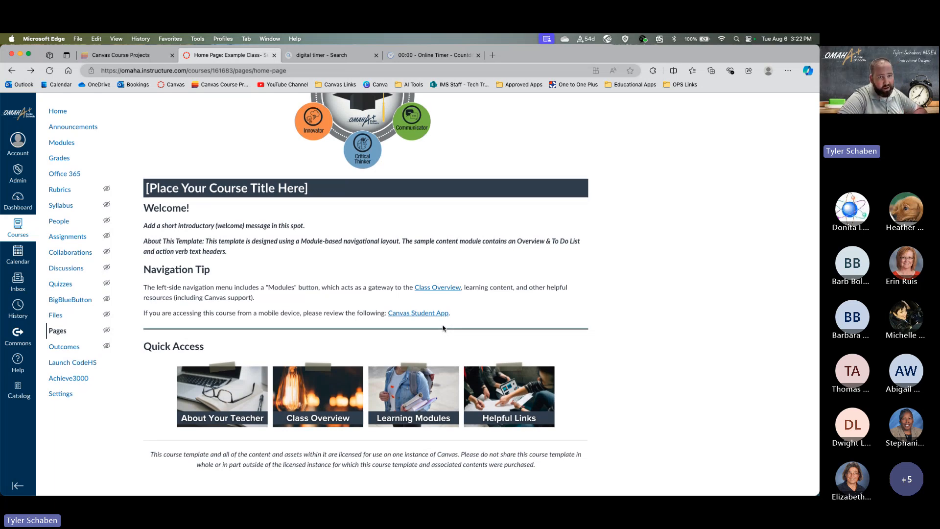
click(331, 413)
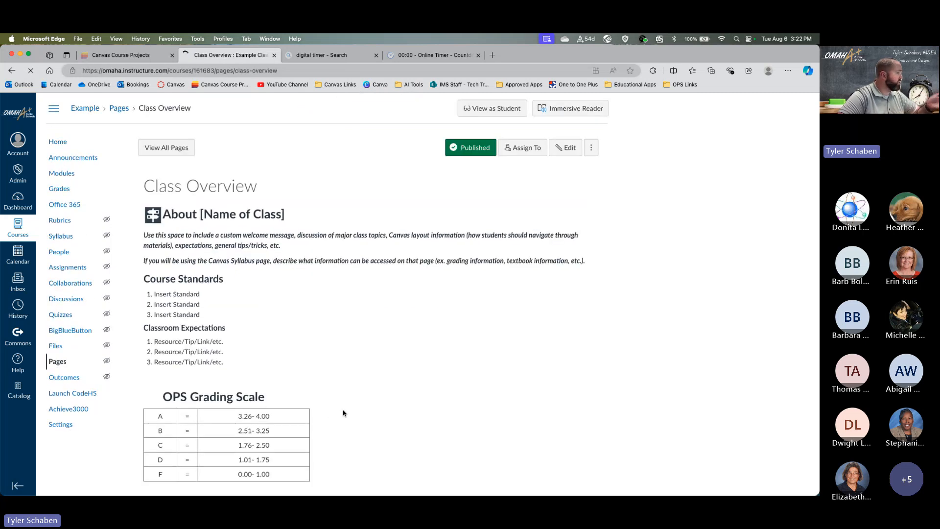
scroll(343, 404, down, 5)
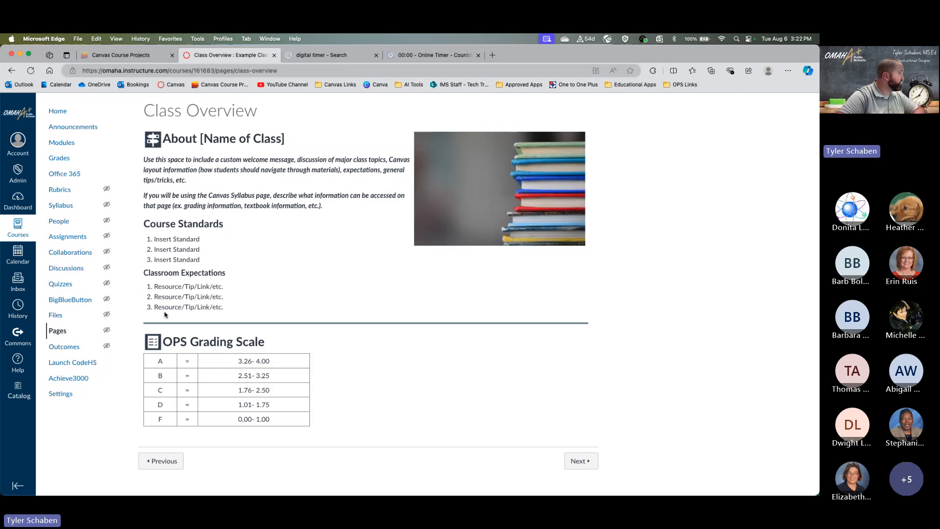
- Return to the Home Page and follow the Learning Modules Quick Access tile
click(13, 70)
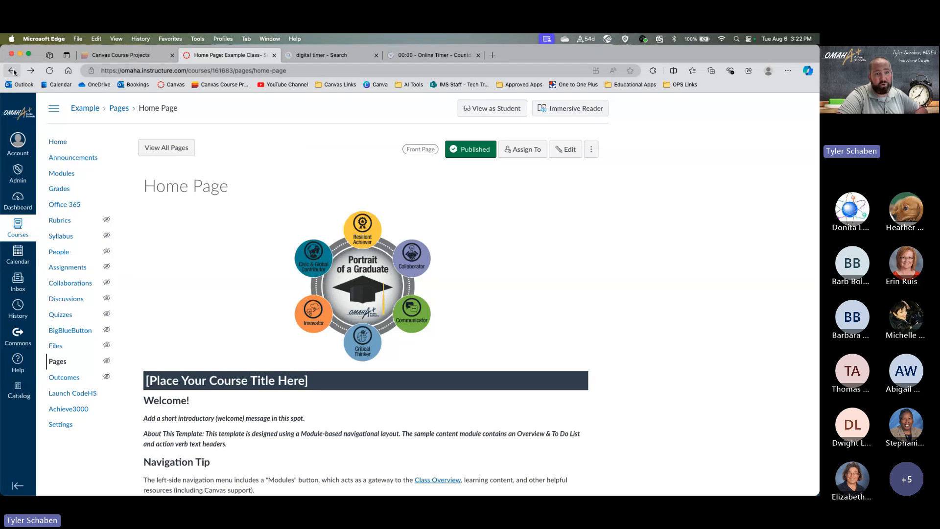
scroll(2, 282, down, 4)
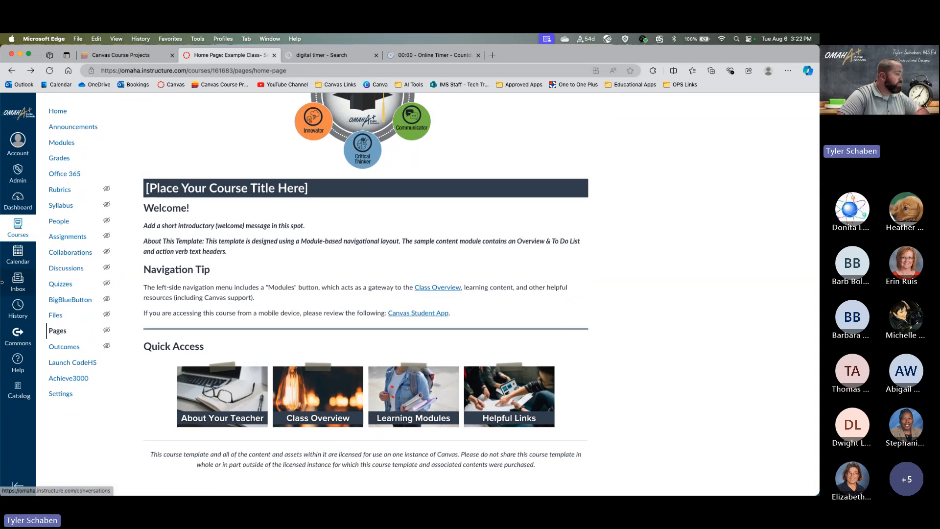
click(415, 399)
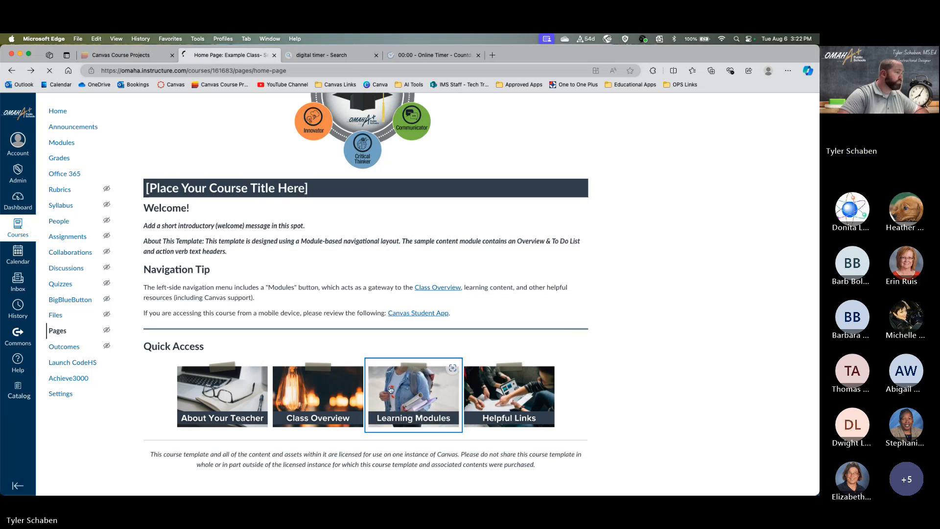
- Scroll through the Teacher, Canvas Overview, Welcome and Unit 1 modules, then return to the top
scroll(368, 328, down, 4)
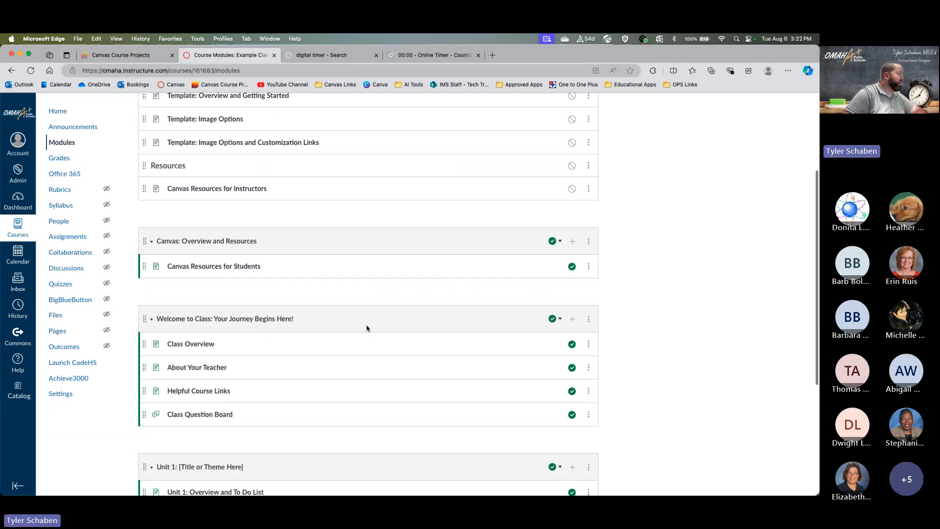
scroll(367, 329, up, 2)
scroll(256, 347, down, 6)
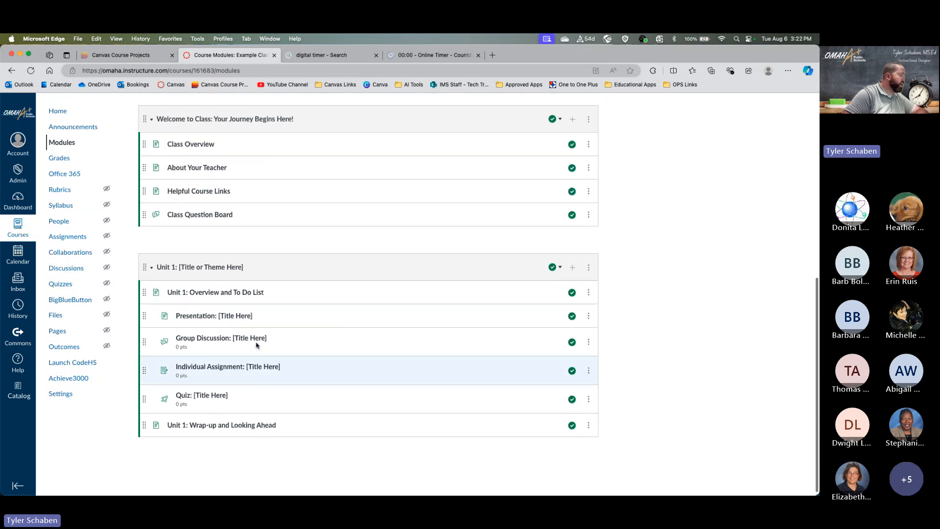
scroll(256, 345, up, 8)
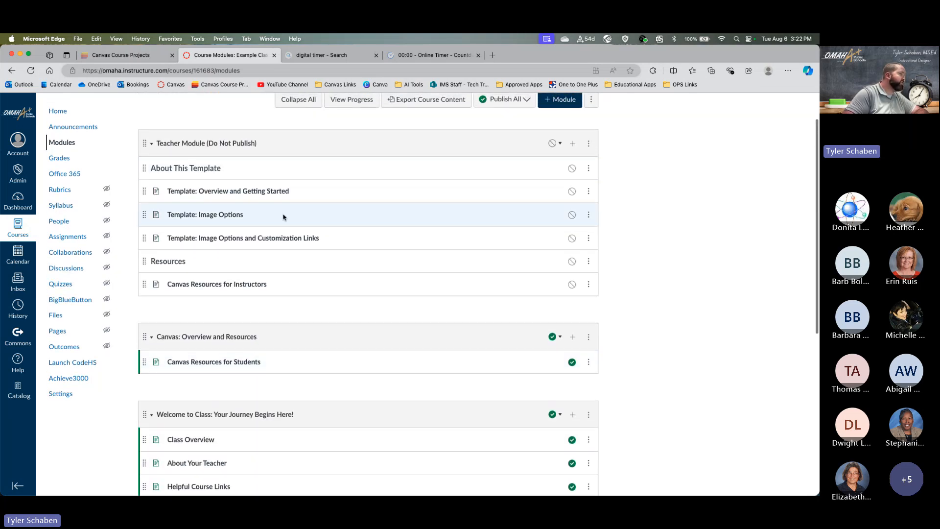
scroll(280, 330, down, 5)
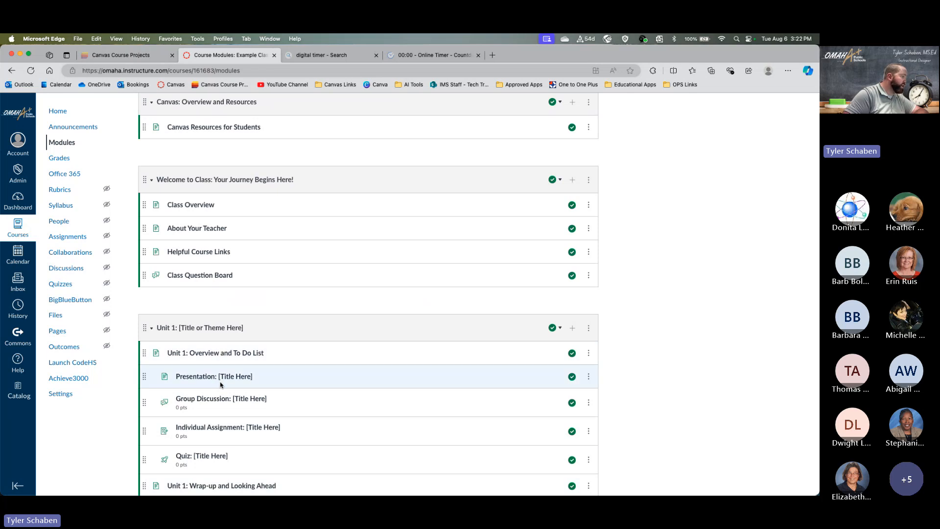
scroll(220, 385, down, 2)
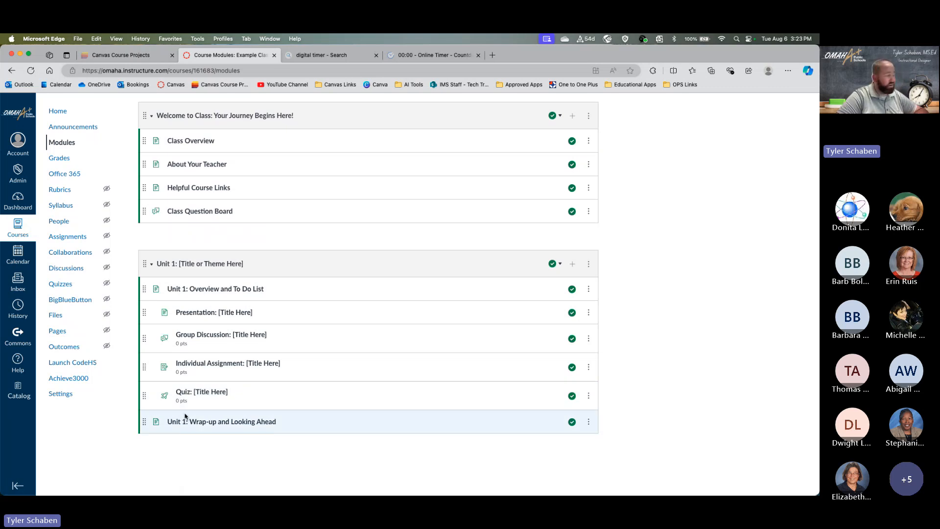
scroll(478, 280, up, 5)
scroll(478, 282, down, 5)
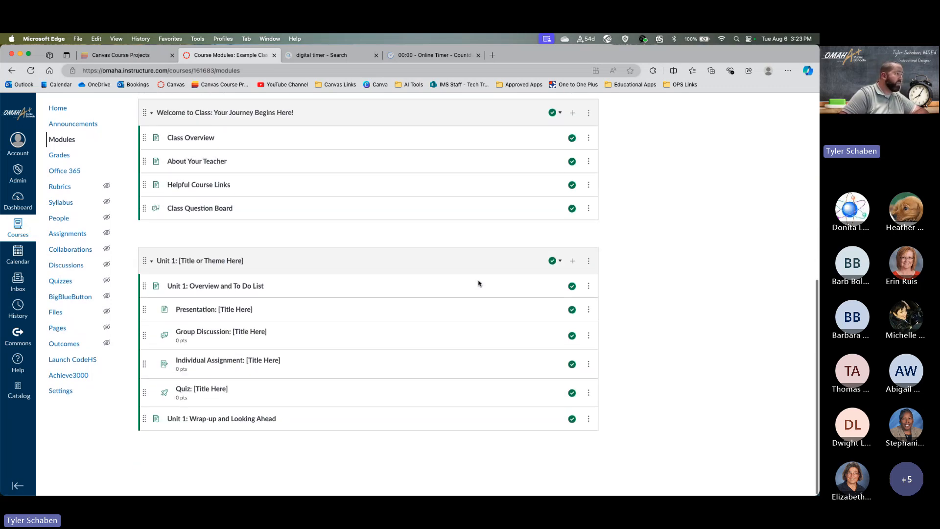
scroll(571, 284, up, 8)
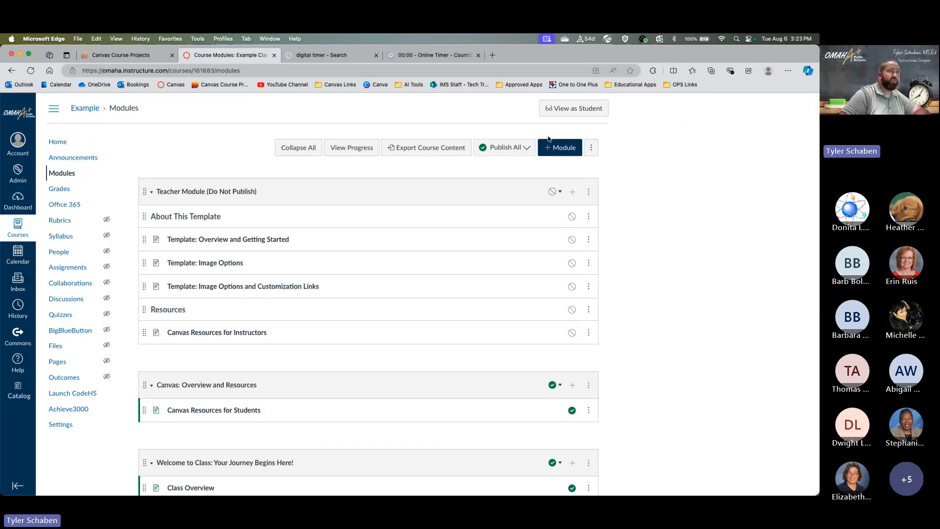
- Add a new module named 'Example Module' below Unit 1 on the Example course's Modules page
click(567, 153)
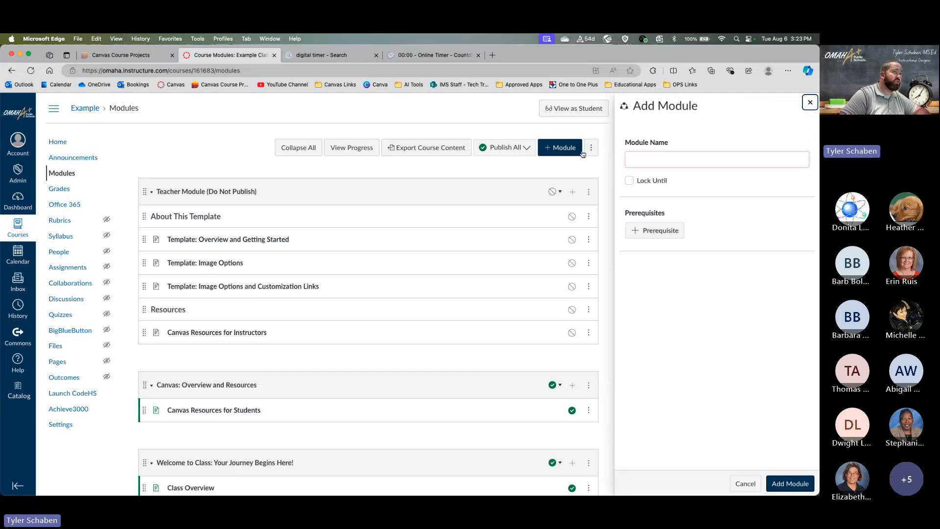
click(676, 160)
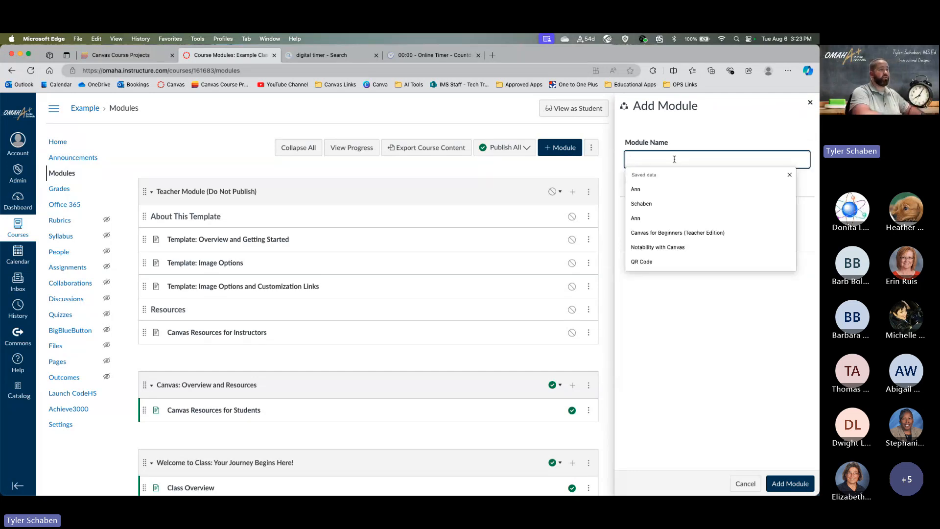
text(Example )
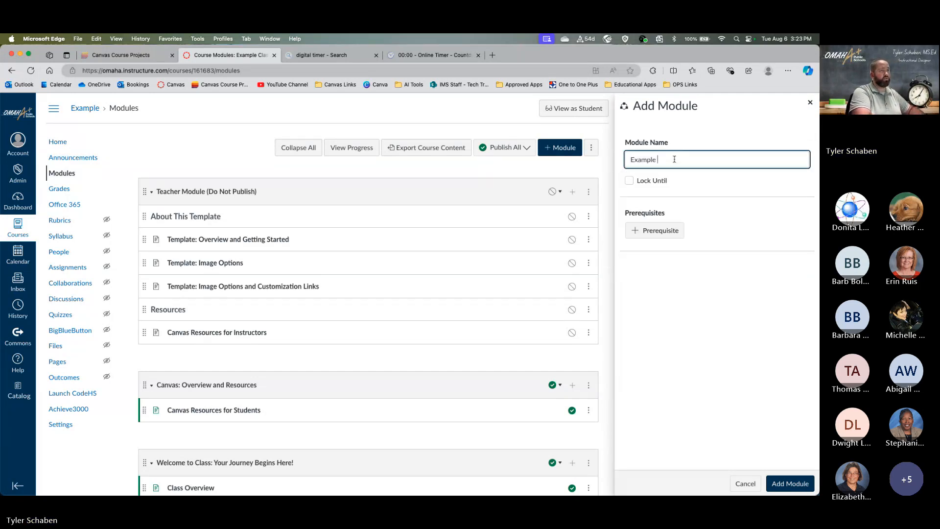
text(Module)
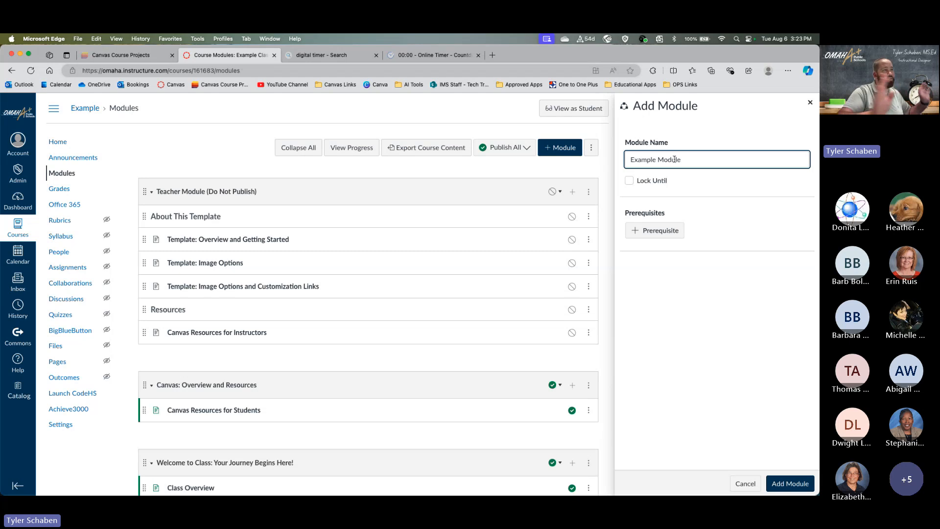
click(790, 484)
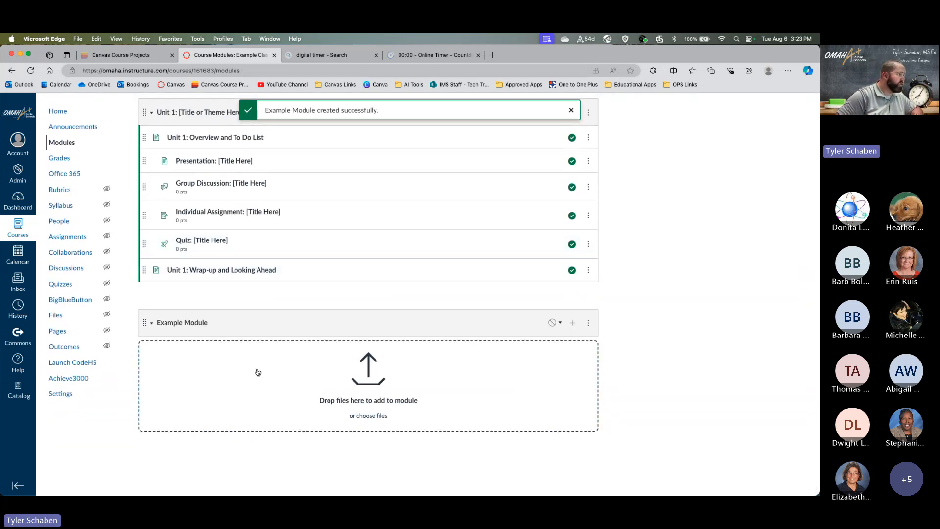
- Drag Example Module within the module list and reorder the Presentation item inside Unit 1
scroll(321, 421, up, 2)
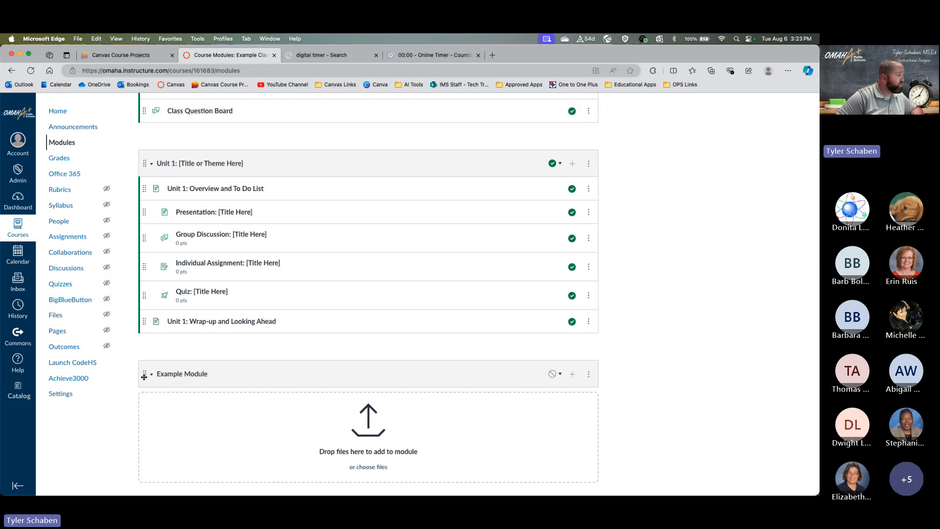
drag(144, 376, 200, 452)
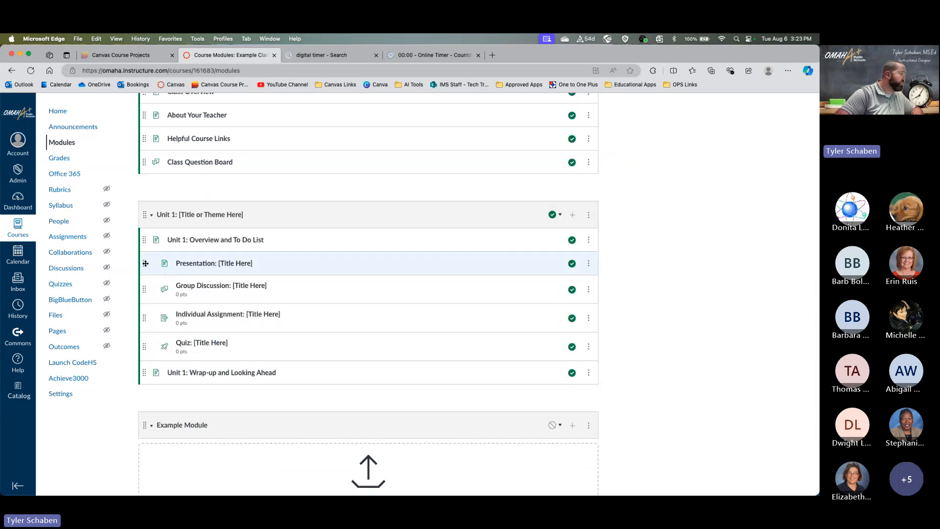
mouse_move(145, 264)
mouse_down()
mouse_move(143, 283)
mouse_move(142, 272)
mouse_up()
scroll(344, 434, down, 3)
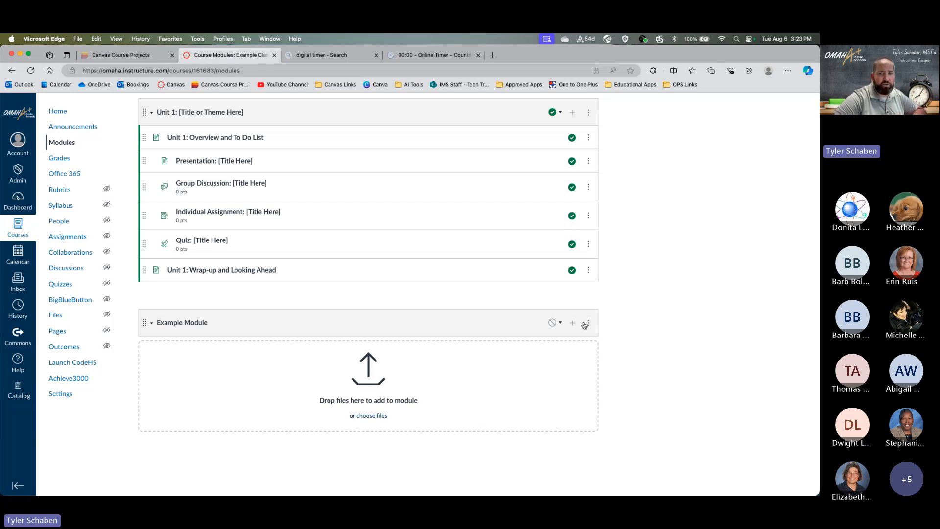
- Review Example Module's publish options without publishing, then bring up its Add Item dialog listing assignments
click(559, 324)
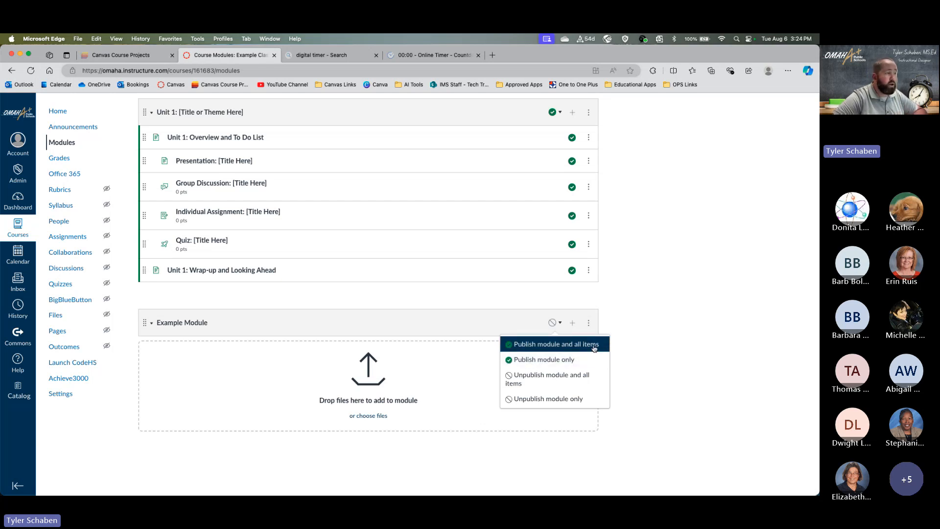
click(655, 334)
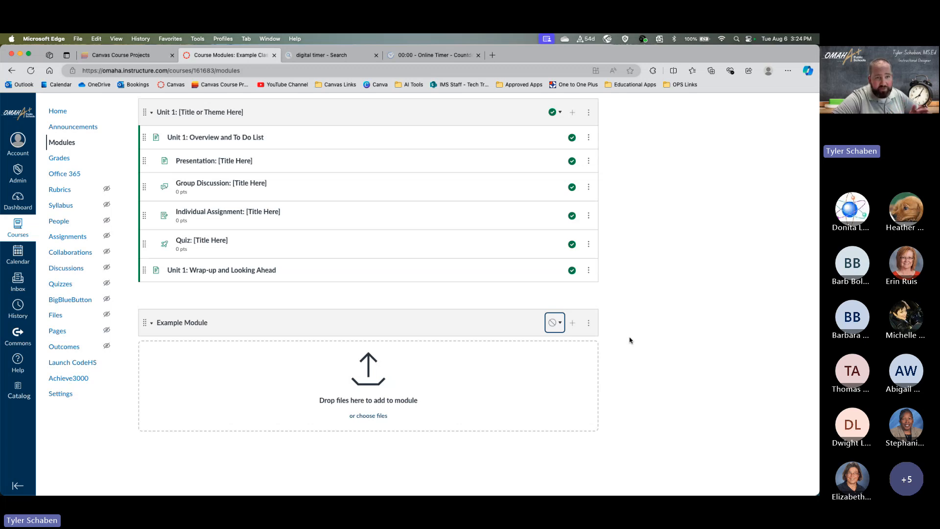
click(554, 322)
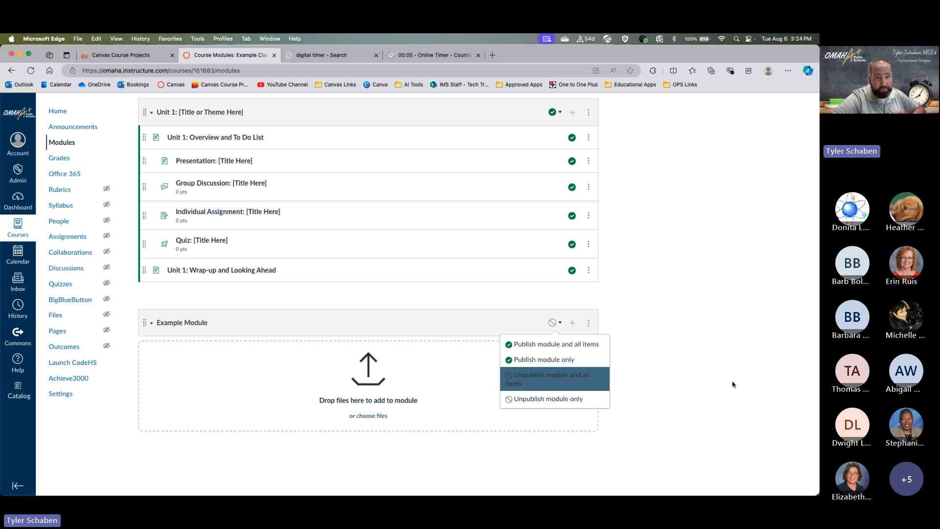
click(577, 380)
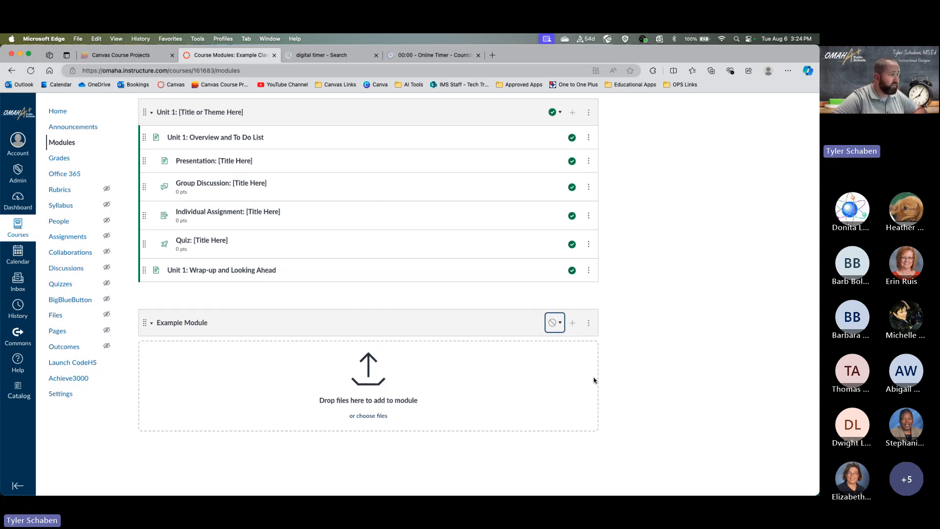
click(573, 324)
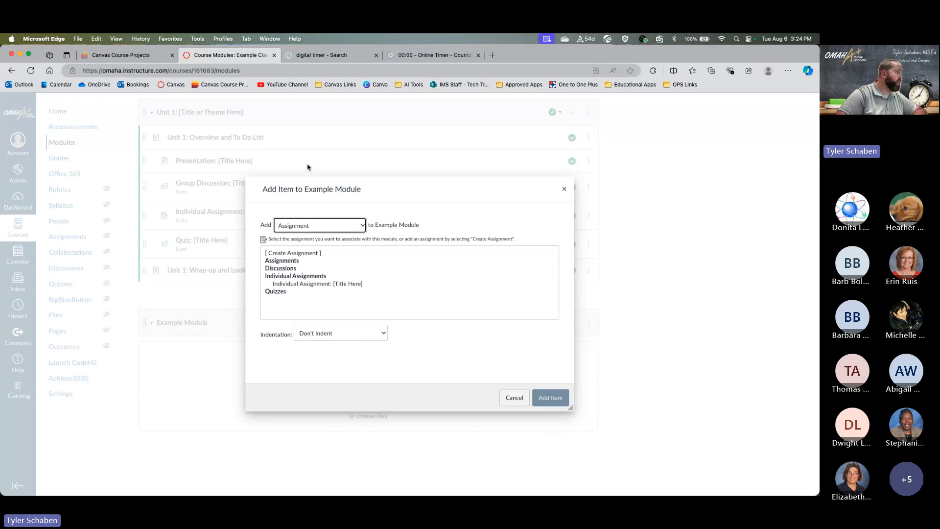
click(353, 226)
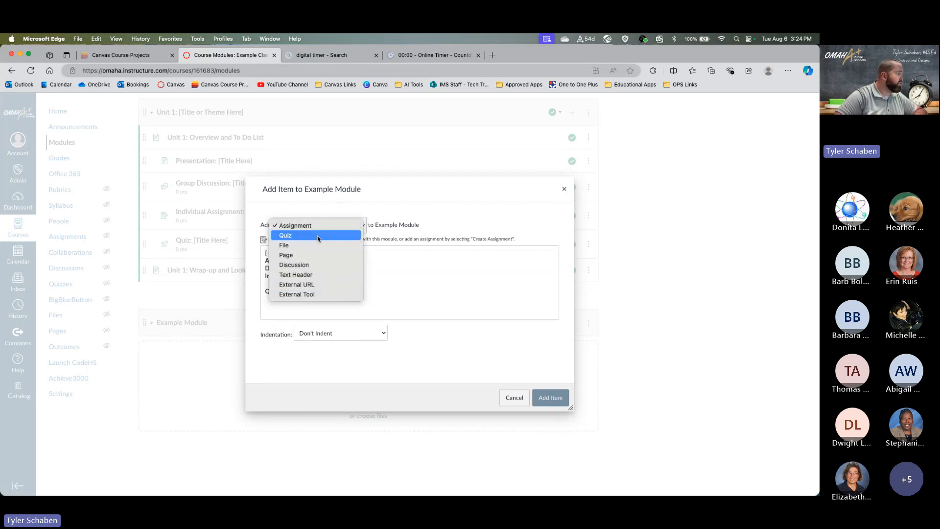
click(291, 247)
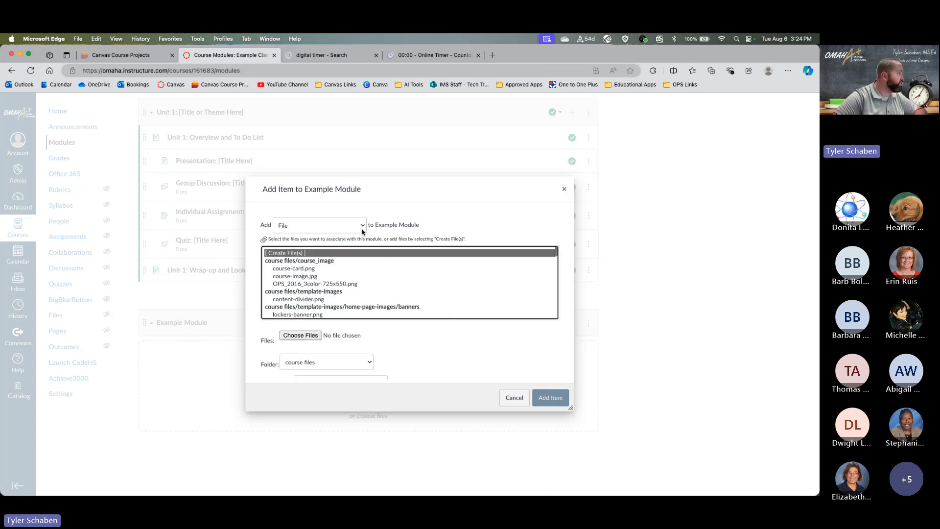
click(359, 225)
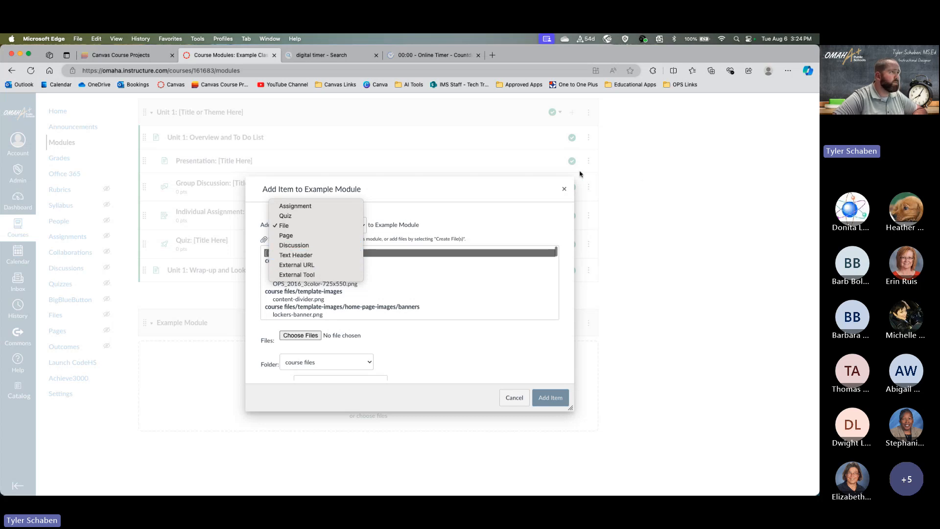
click(565, 190)
click(564, 190)
scroll(560, 191, up, 6)
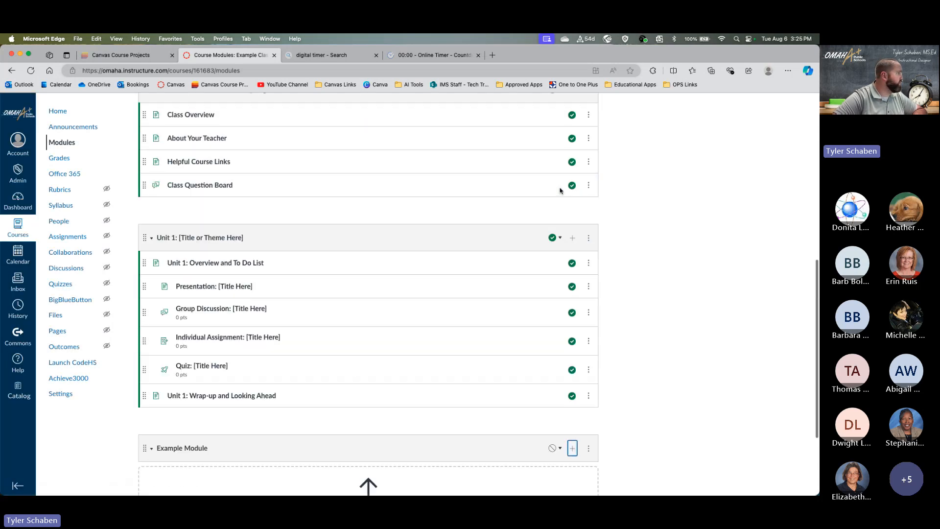
scroll(174, 267, up, 4)
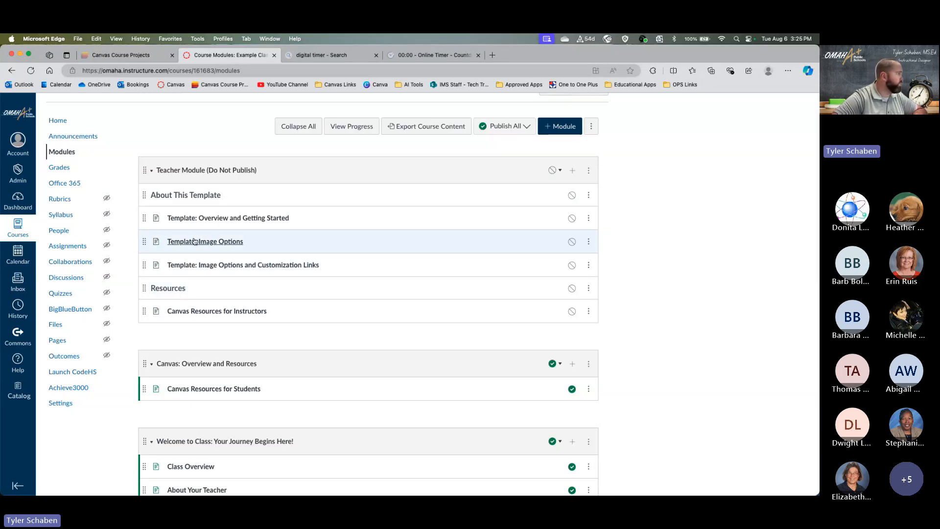
drag(235, 200, 170, 197)
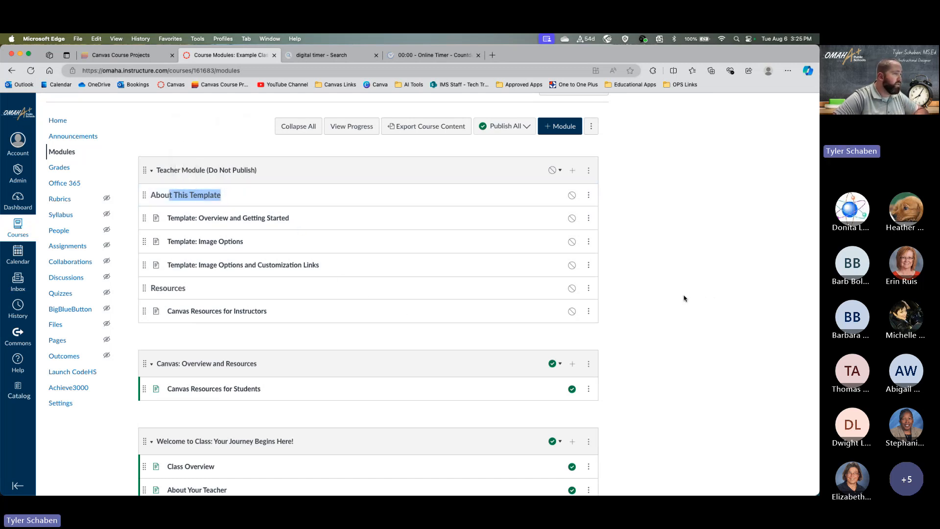
scroll(644, 294, down, 15)
click(572, 323)
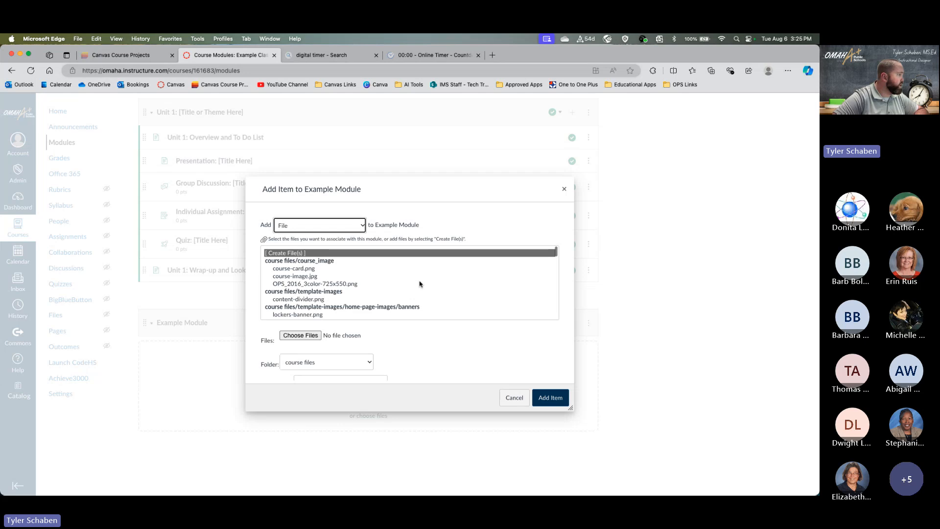
click(322, 226)
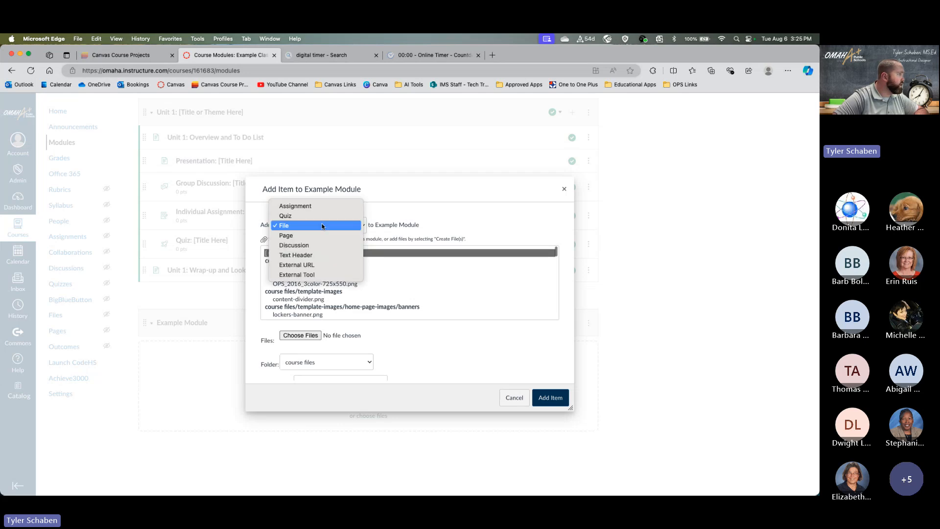
click(319, 265)
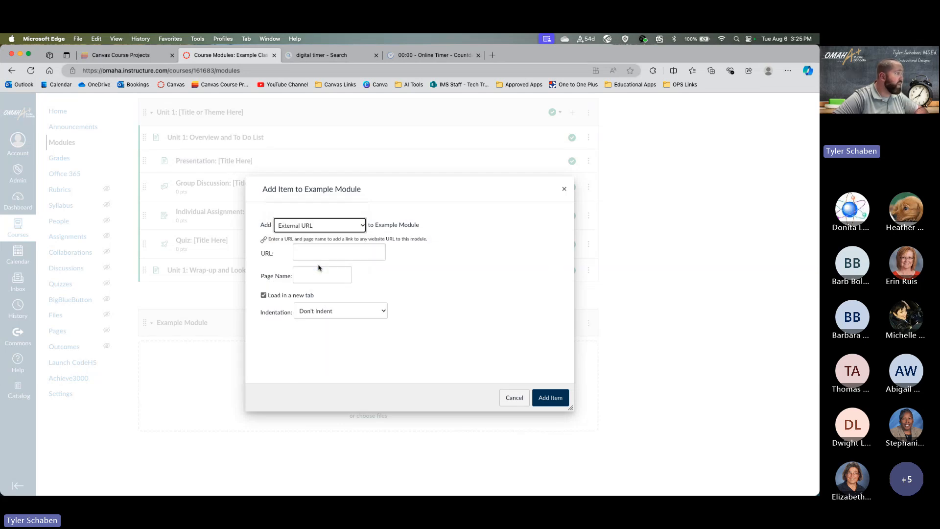
click(318, 252)
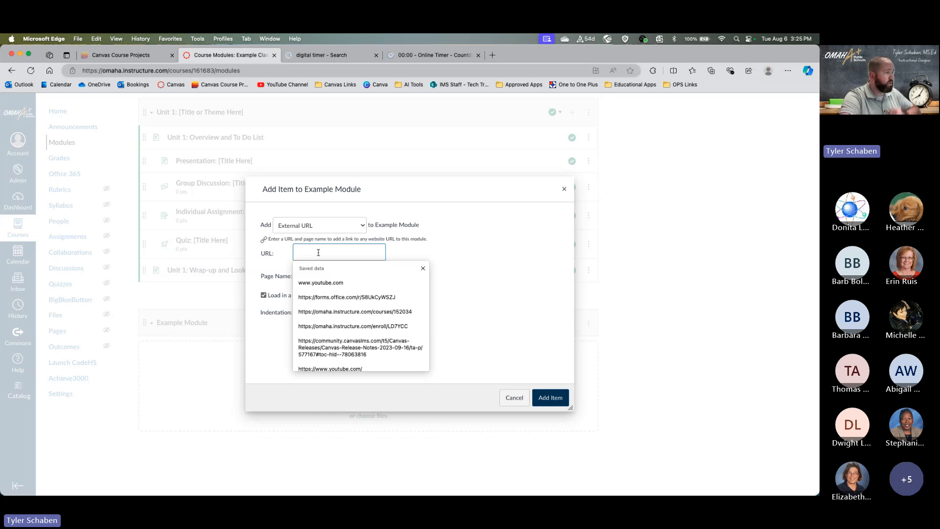
click(515, 398)
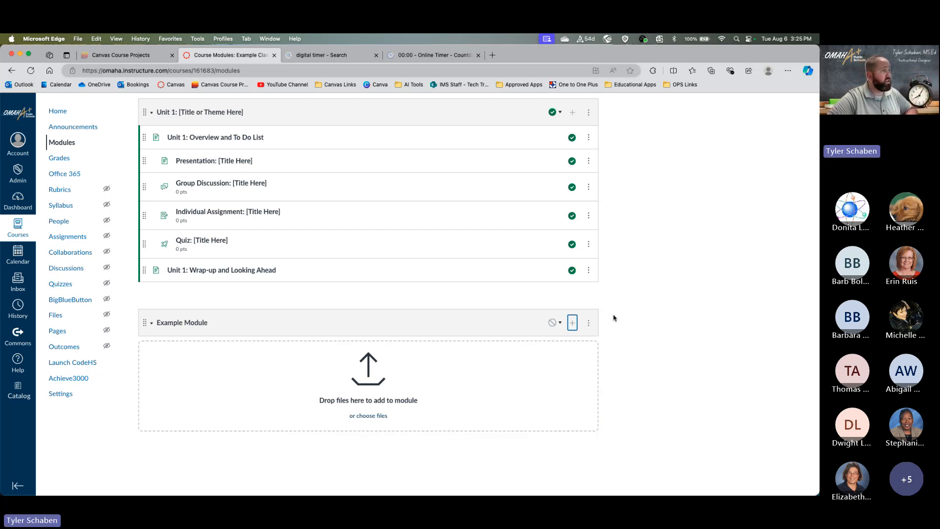
- Go from the Dashboard to the Intro to Canvas- Training Course's Modules page
scroll(615, 319, up, 15)
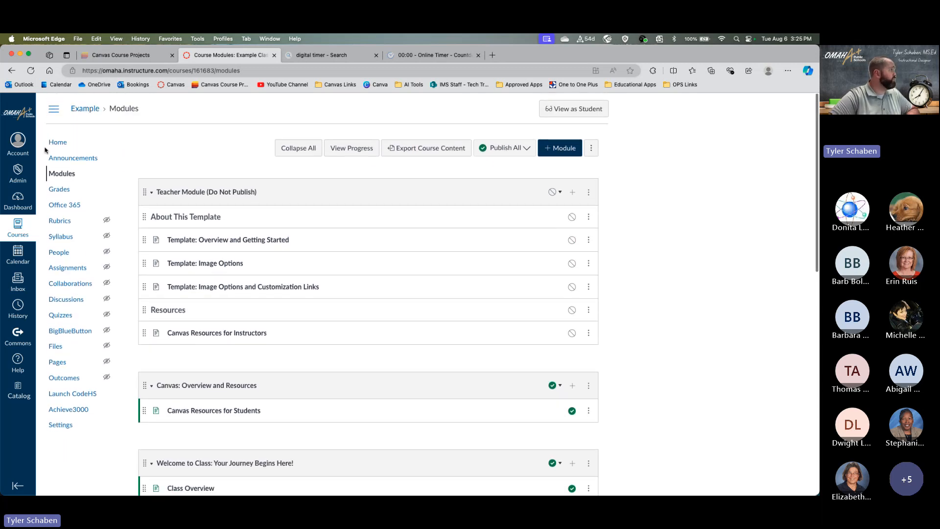
click(24, 199)
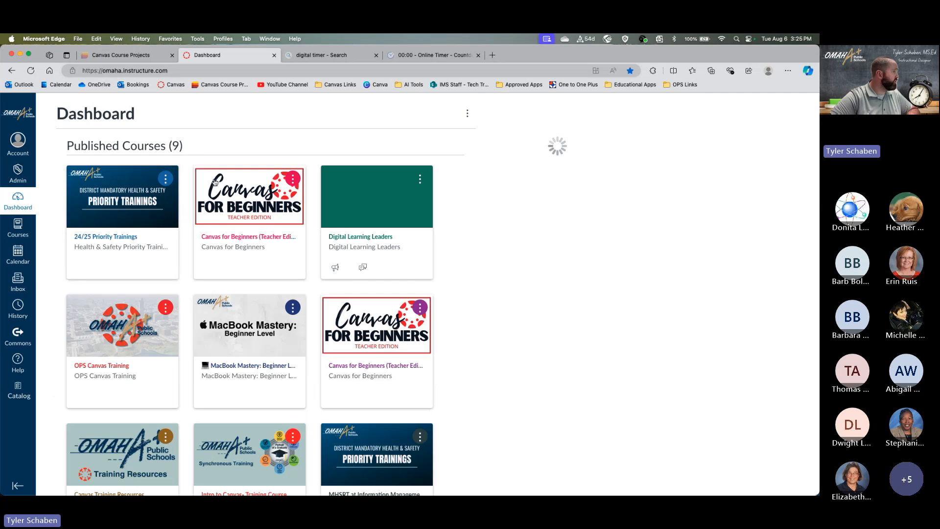
scroll(198, 256, down, 10)
scroll(201, 254, up, 5)
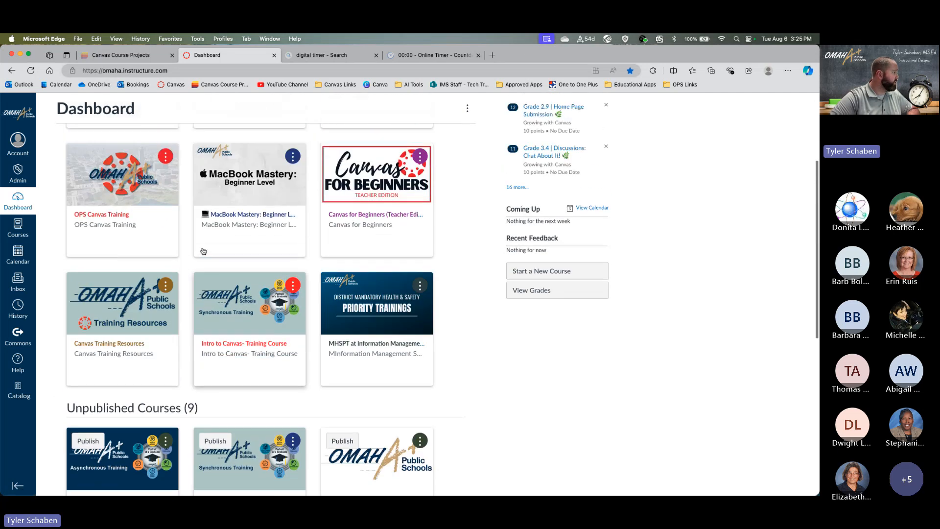
click(267, 349)
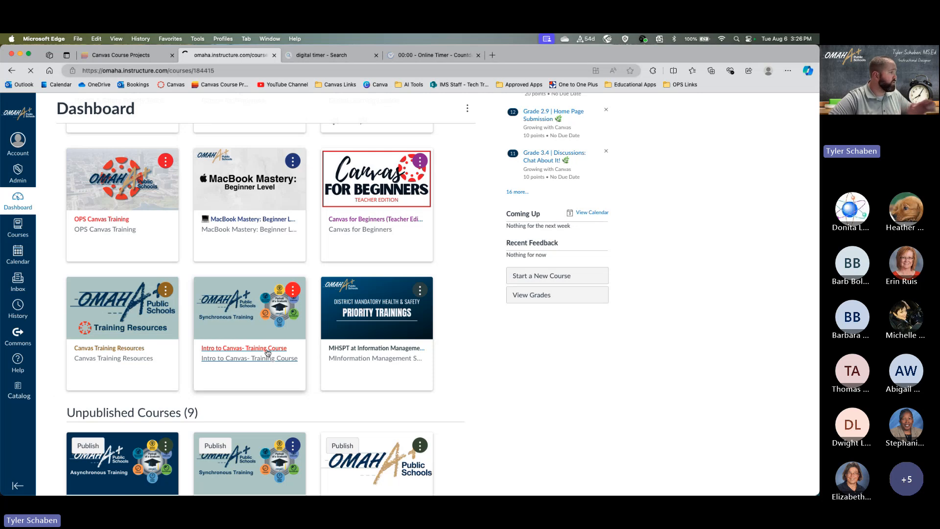
click(48, 158)
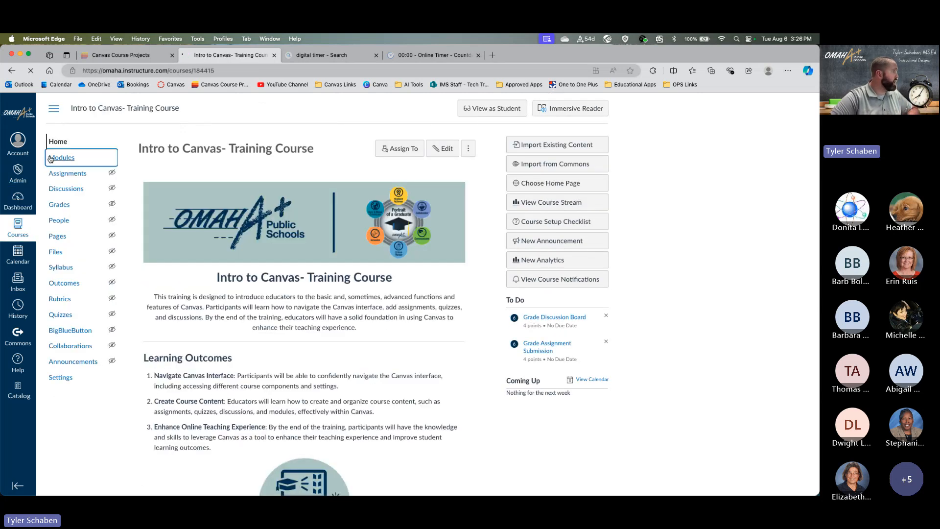
- View the Our YouTube Channel! link item in Canvas Resources, which opens in a new window
scroll(313, 321, down, 1)
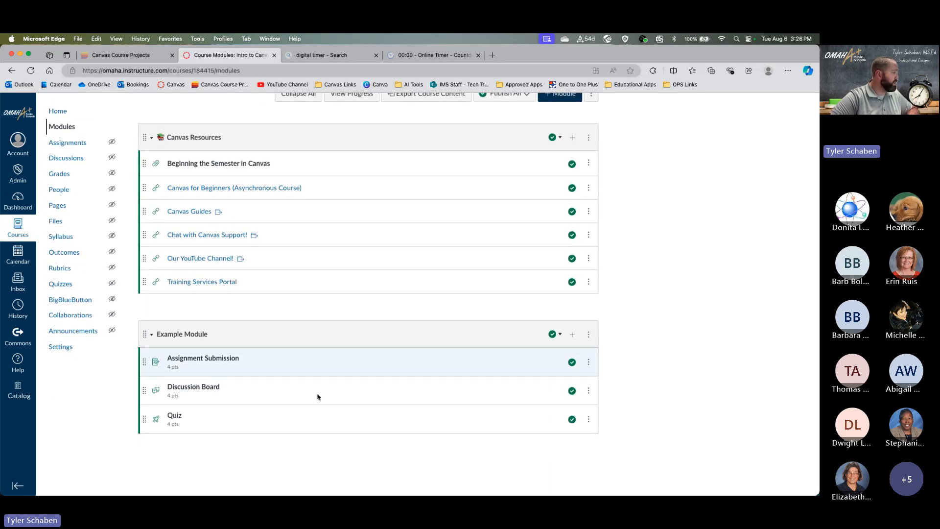
scroll(314, 304, up, 2)
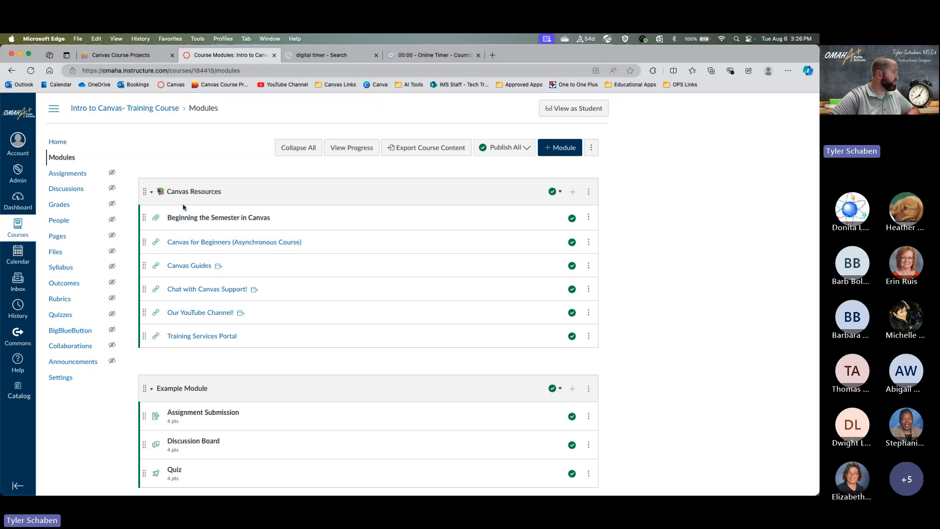
click(183, 314)
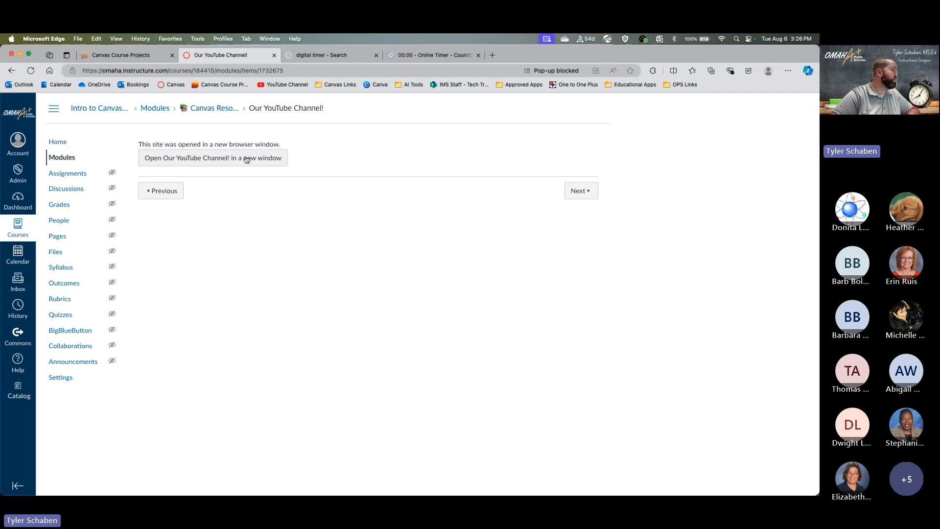
click(248, 160)
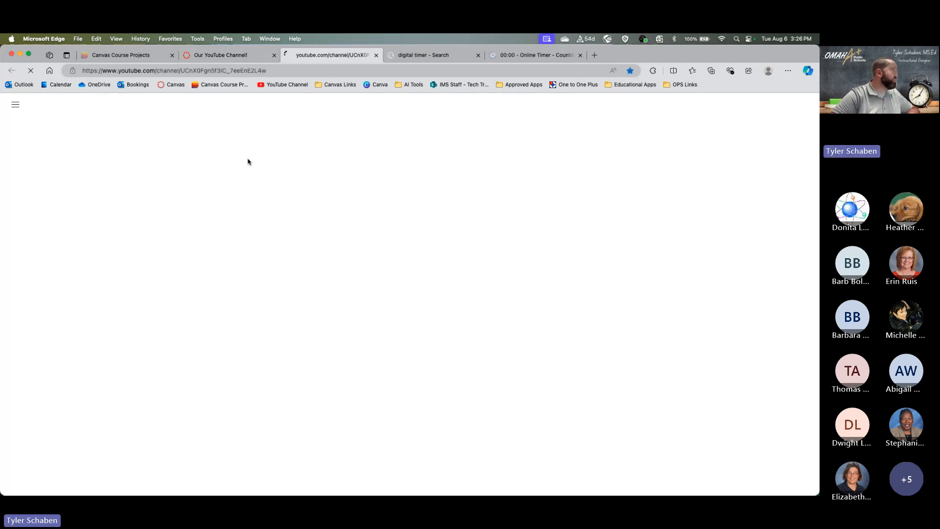
scroll(399, 227, down, 2)
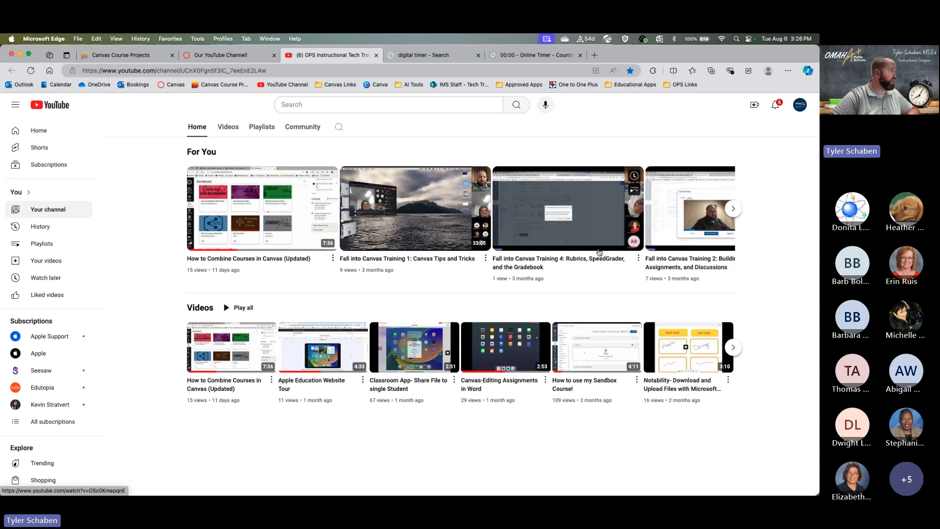
click(223, 130)
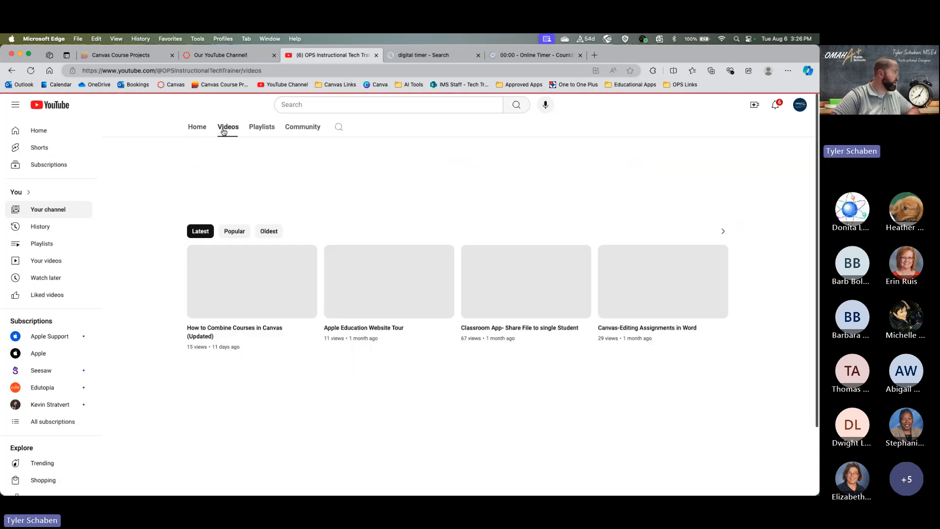
scroll(365, 368, down, 5)
scroll(364, 369, down, 6)
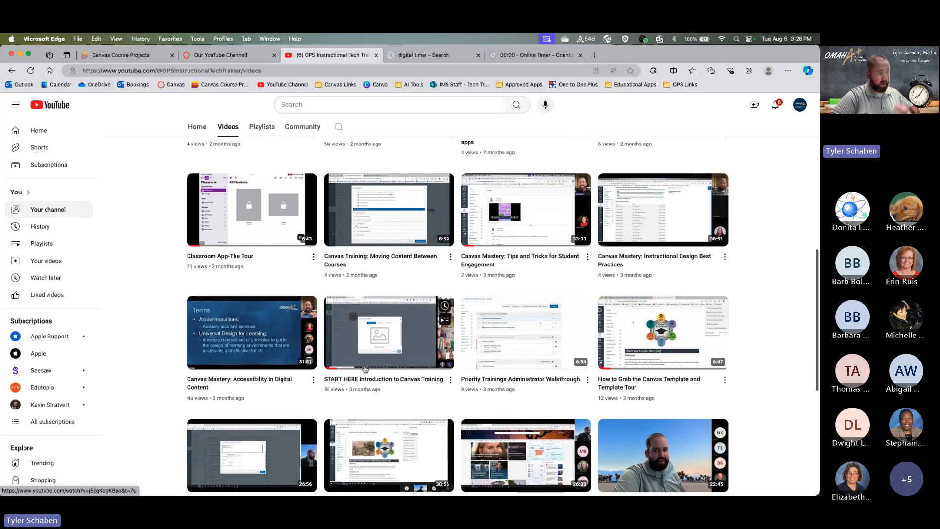
scroll(365, 366, up, 1)
scroll(365, 364, up, 10)
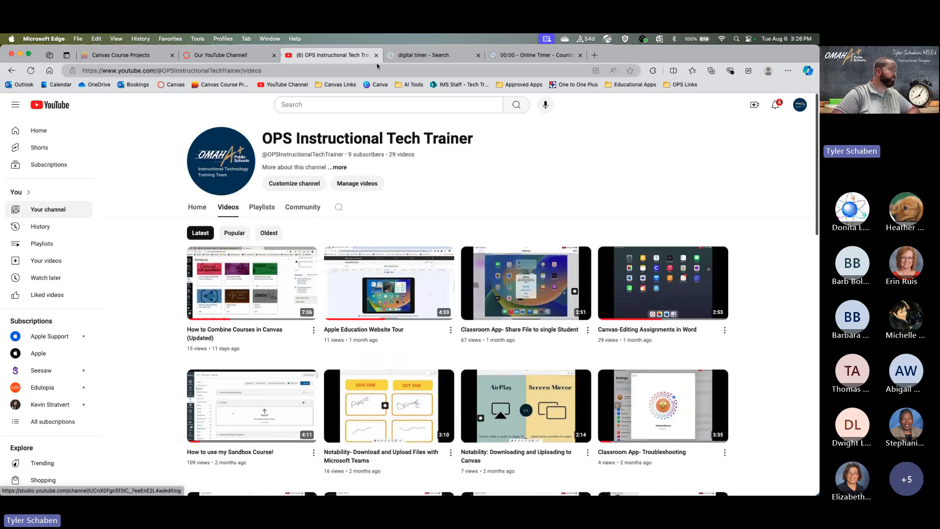
click(376, 54)
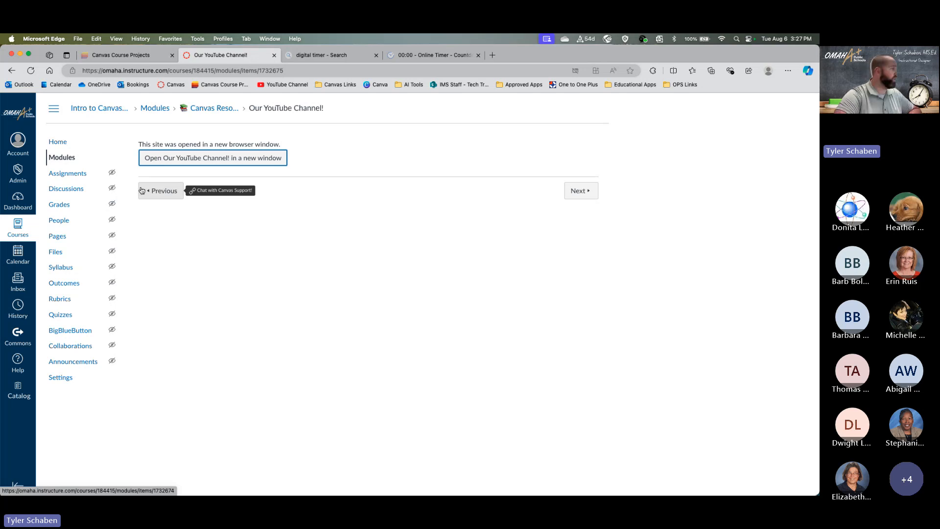
- In course Settings Navigation, move hidden Class Notebook just below Launch CodeHS and save
click(82, 380)
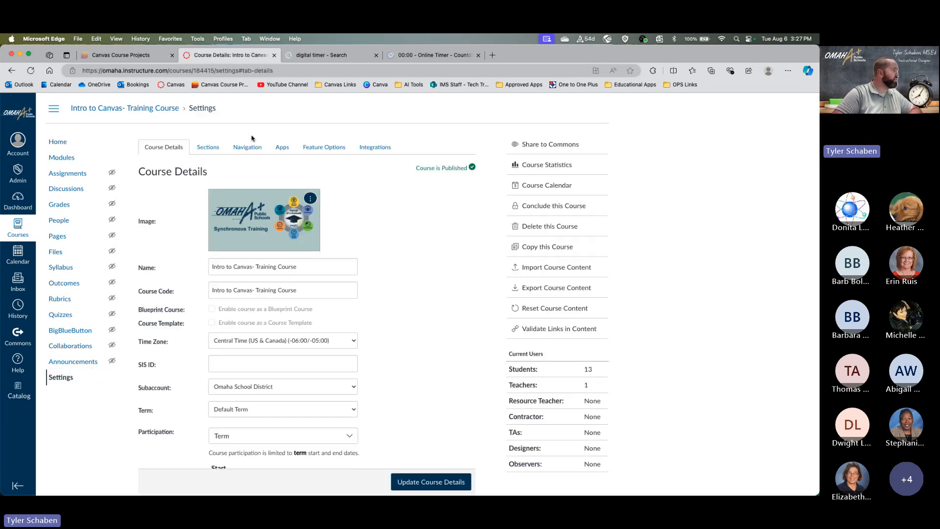
click(236, 153)
scroll(177, 355, down, 5)
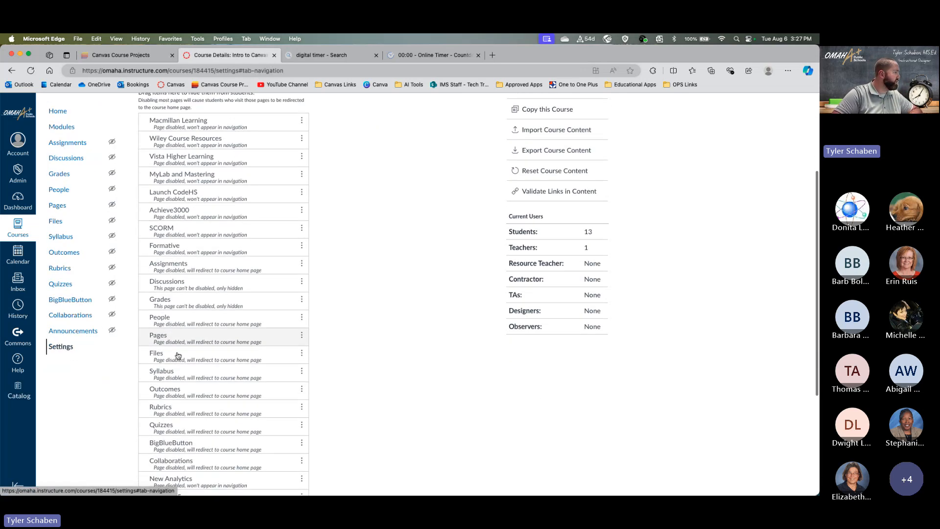
scroll(178, 356, down, 6)
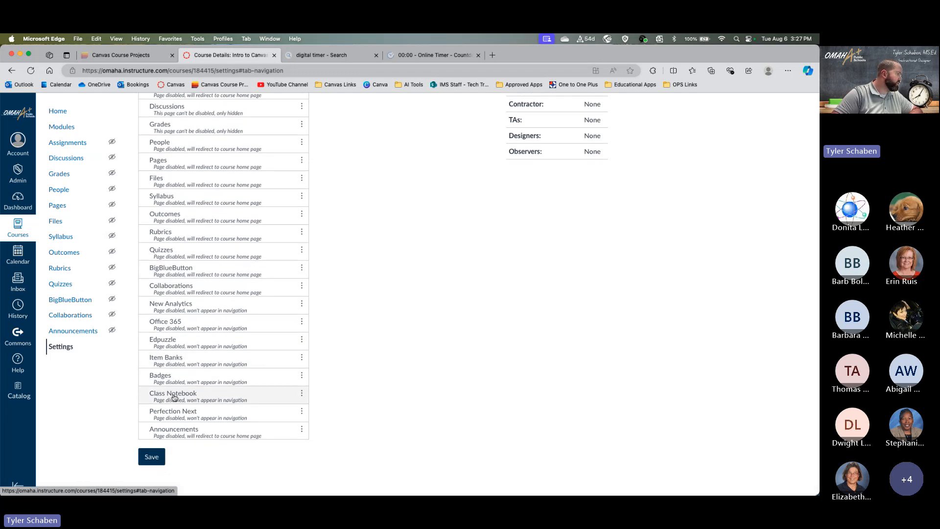
drag(174, 398, 223, 350)
scroll(222, 350, down, 5)
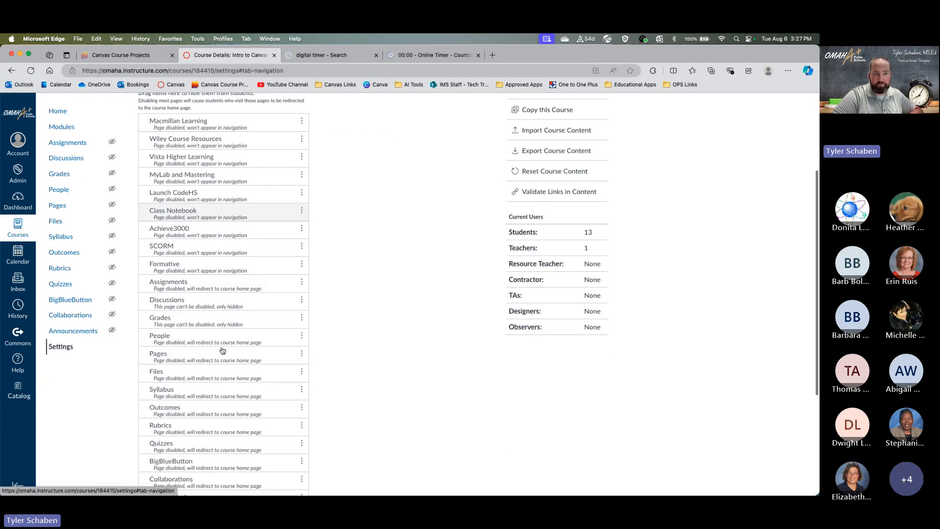
scroll(222, 350, down, 5)
click(153, 455)
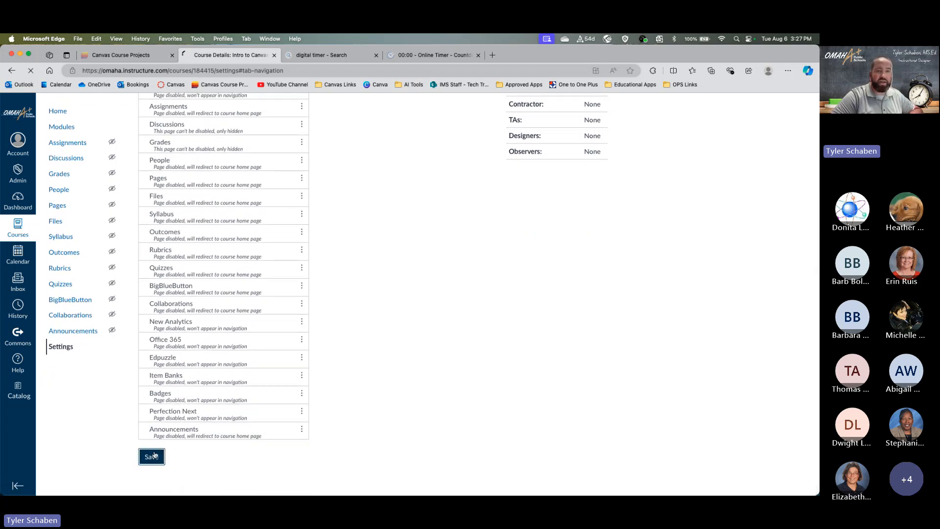